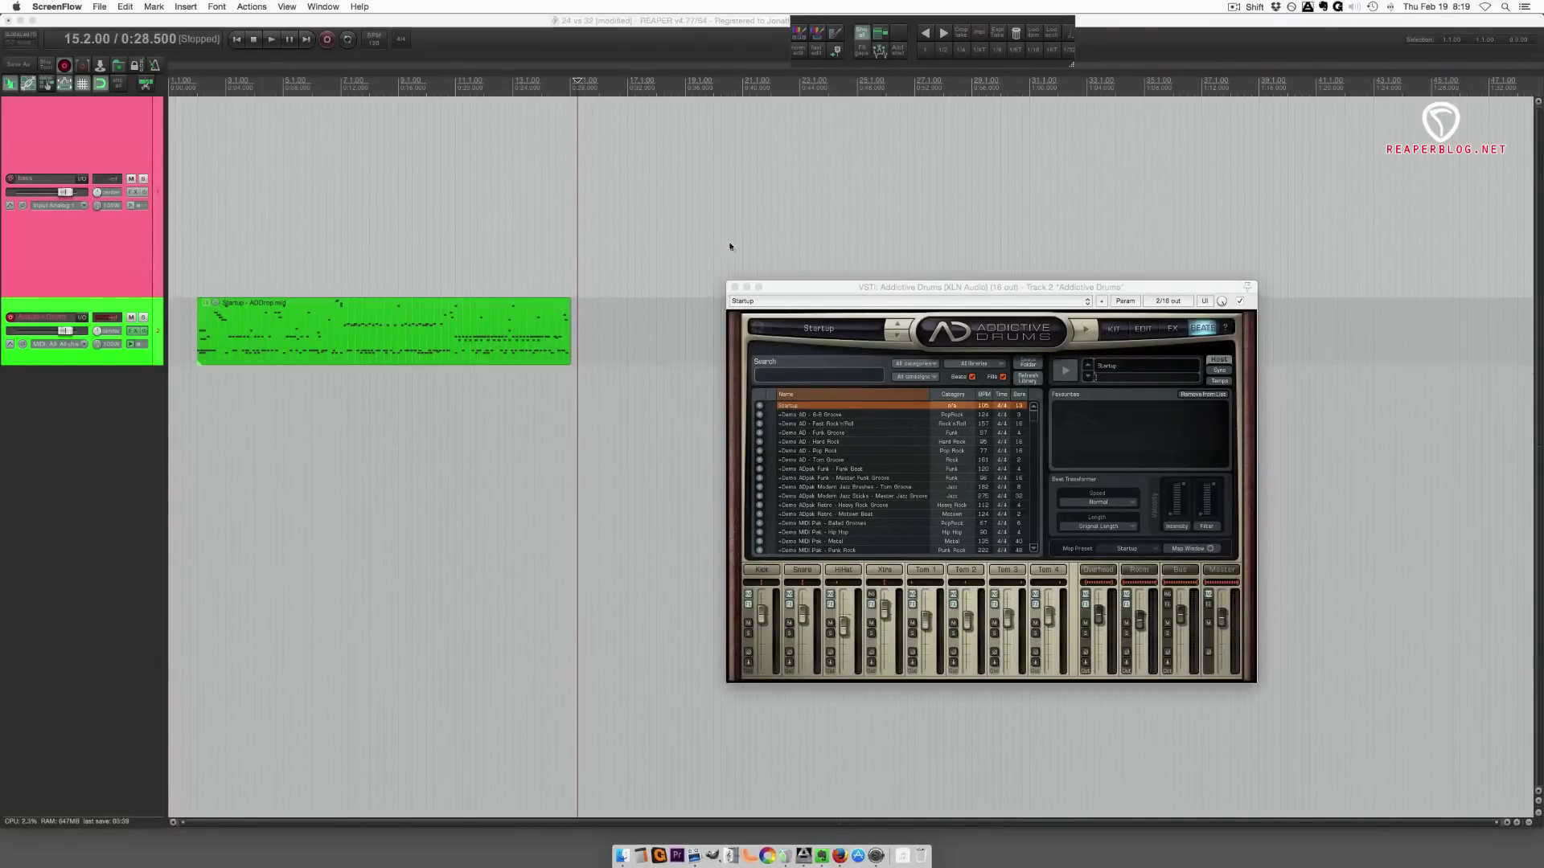
- Bring the REAPER drum project to the front and enlarge the Addictive Drums track
{"action": "left_click", "coordinate": [247, 242]}
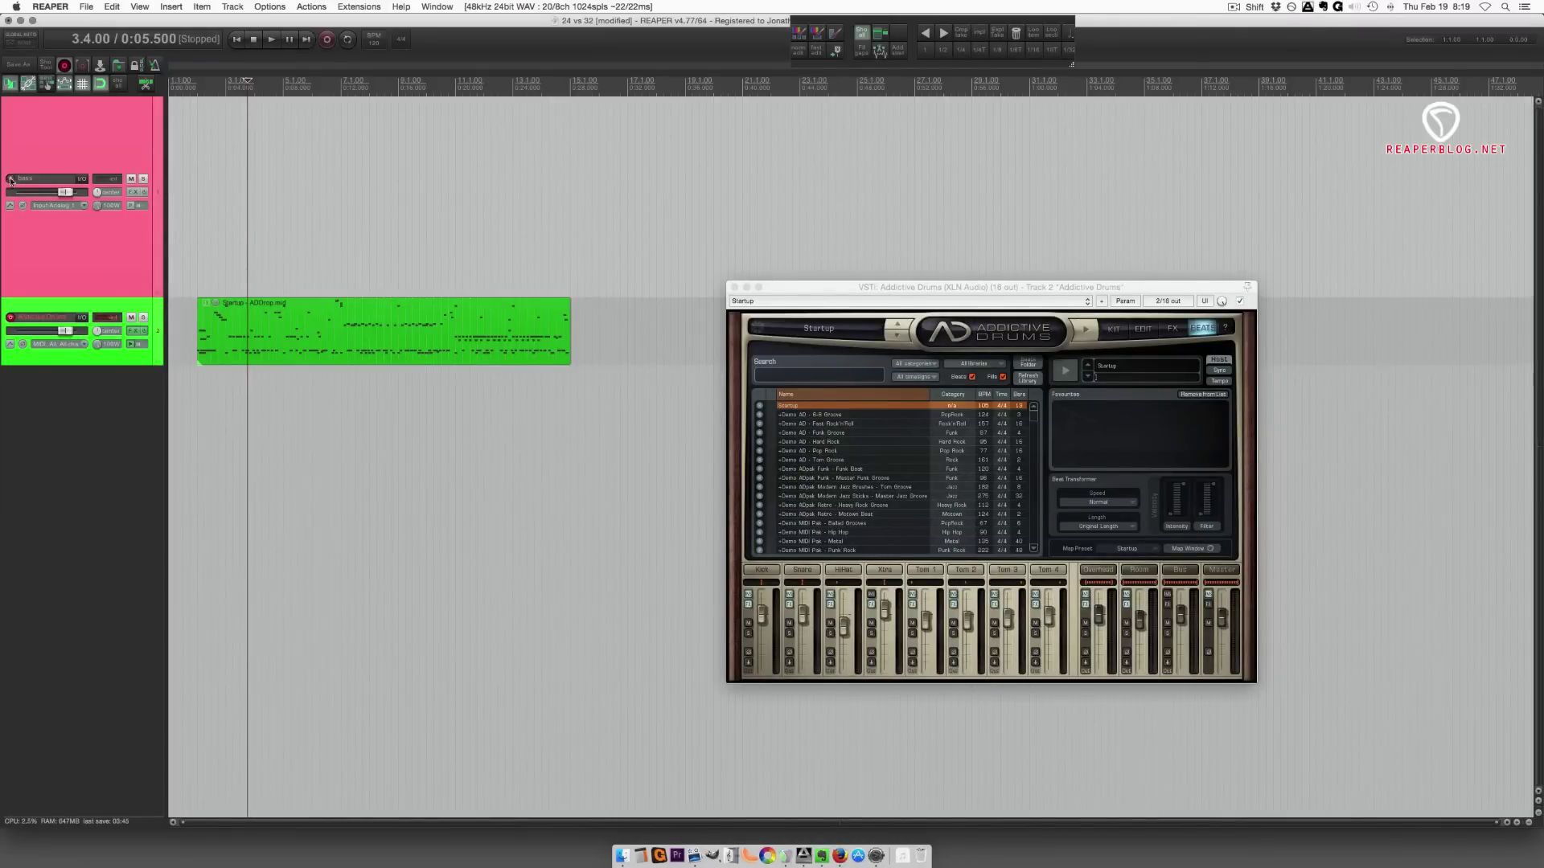
{"action": "double_click", "coordinate": [135, 308]}
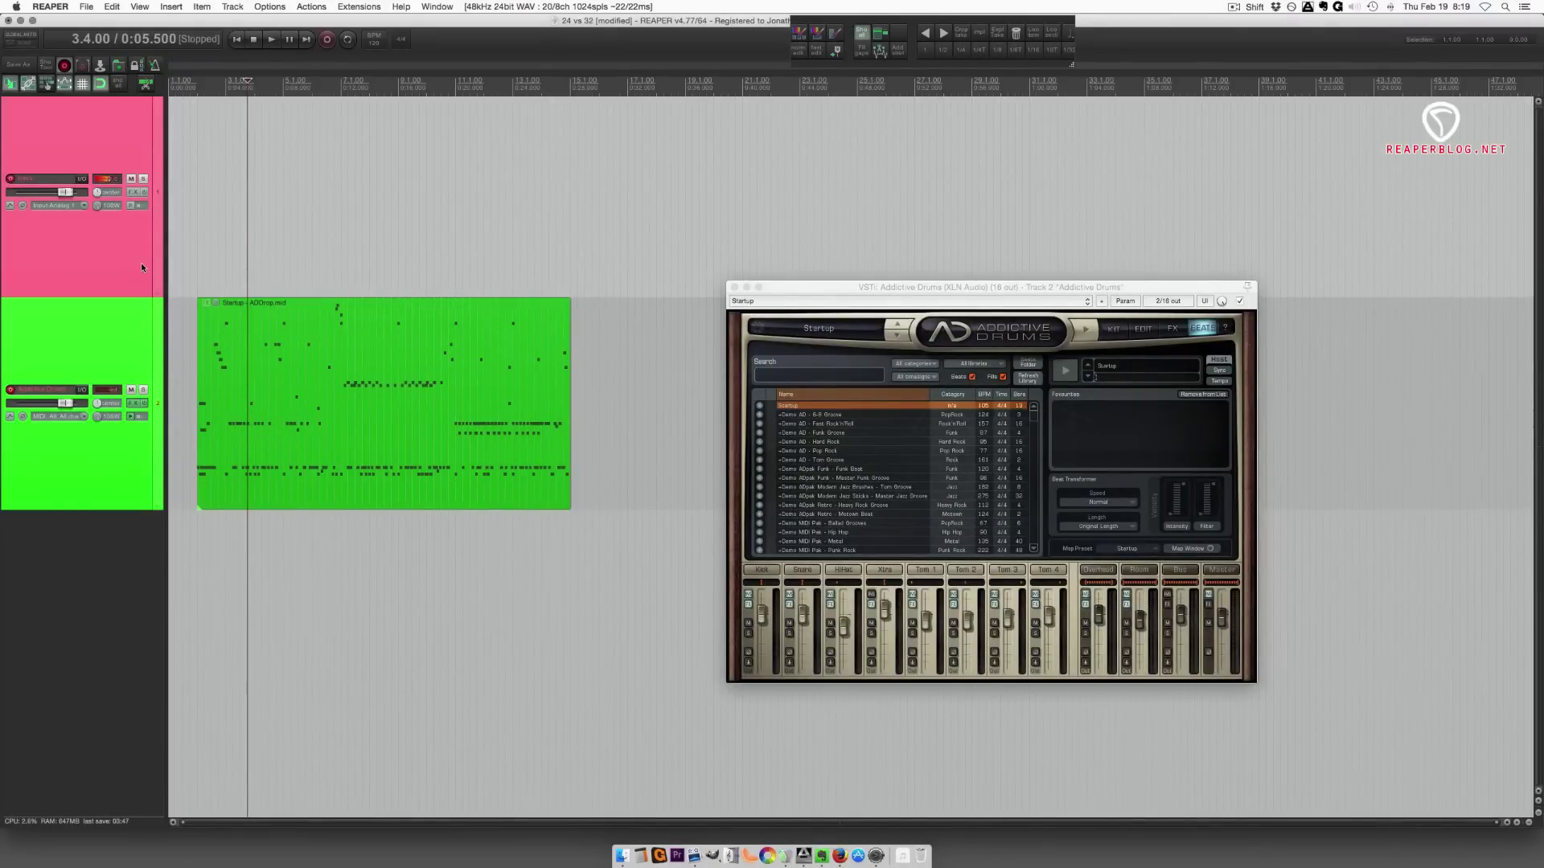
- Start recording from bar 16, beat 4
{"action": "left_click", "coordinate": [621, 205]}
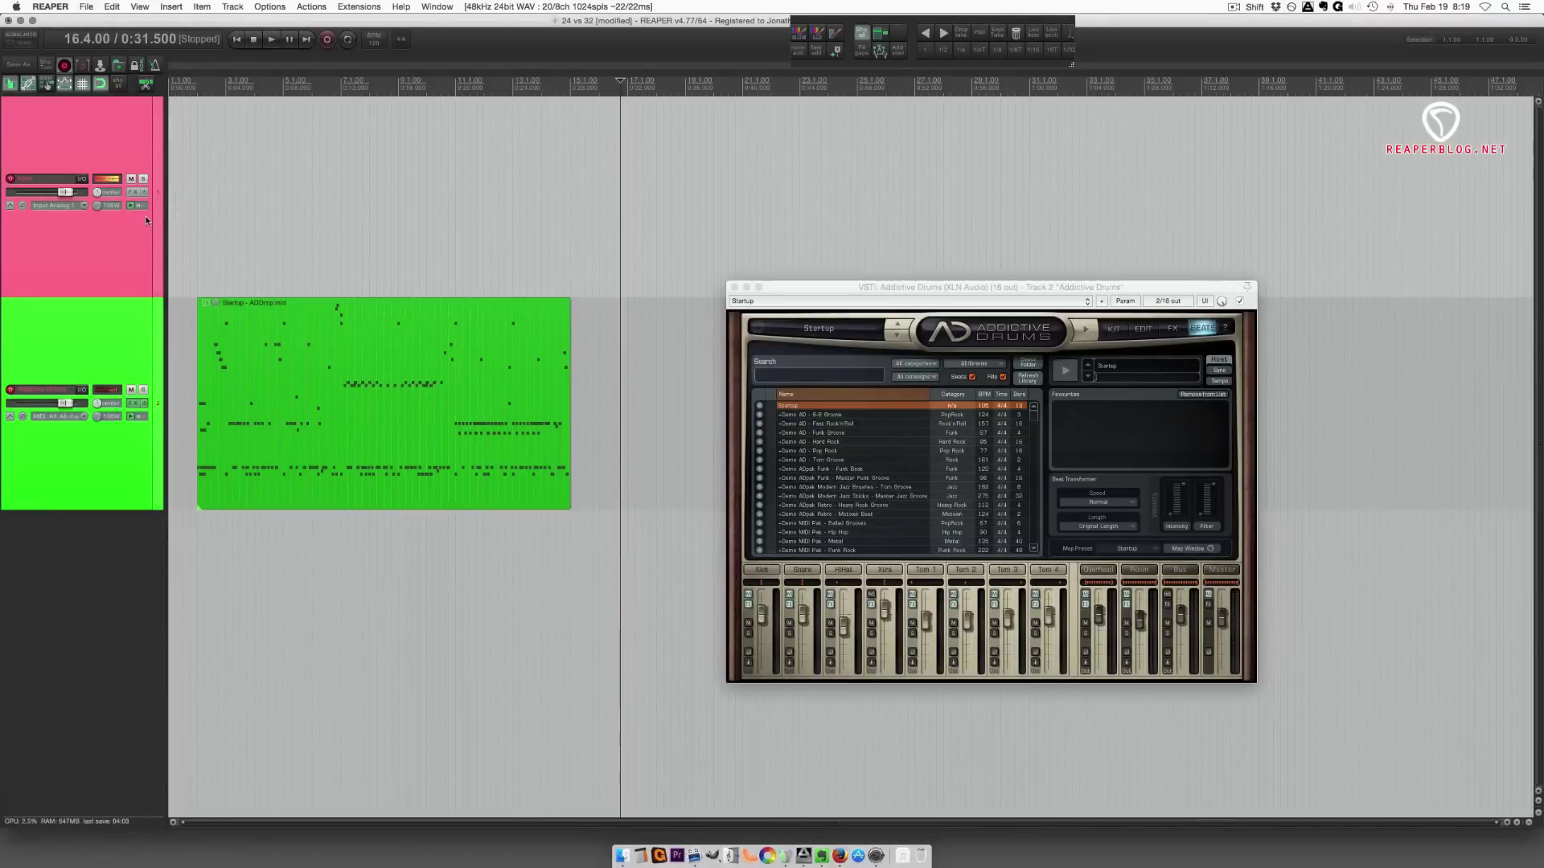
{"action": "key", "text": "super+r"}
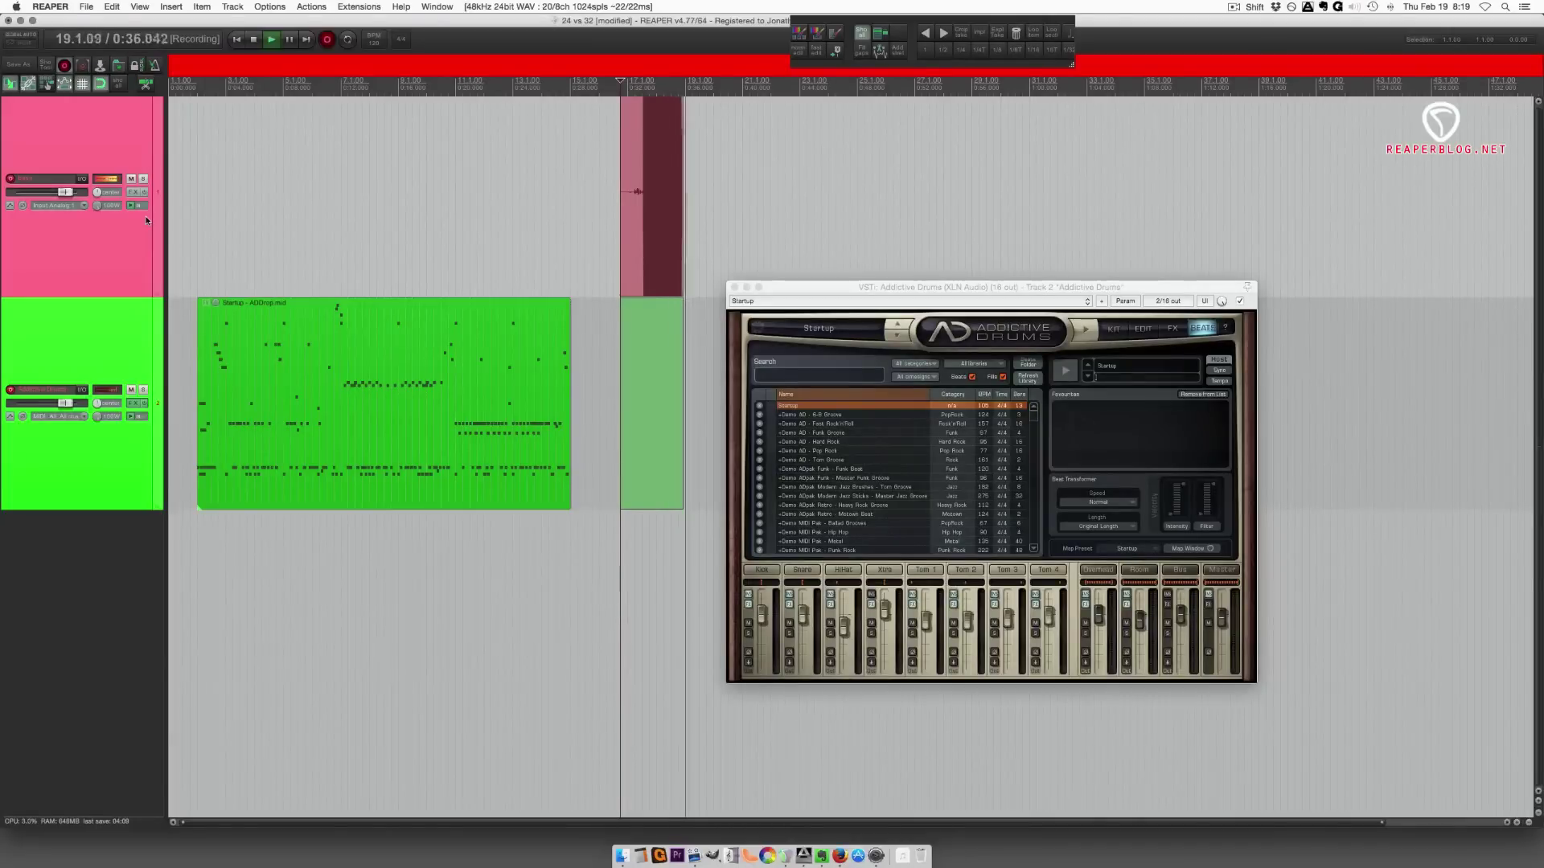
- Stop recording, then select the new bass item and play it back
{"action": "key", "text": "space"}
{"action": "scroll", "coordinate": [801, 207], "scroll_direction": "up", "scroll_amount": 3}
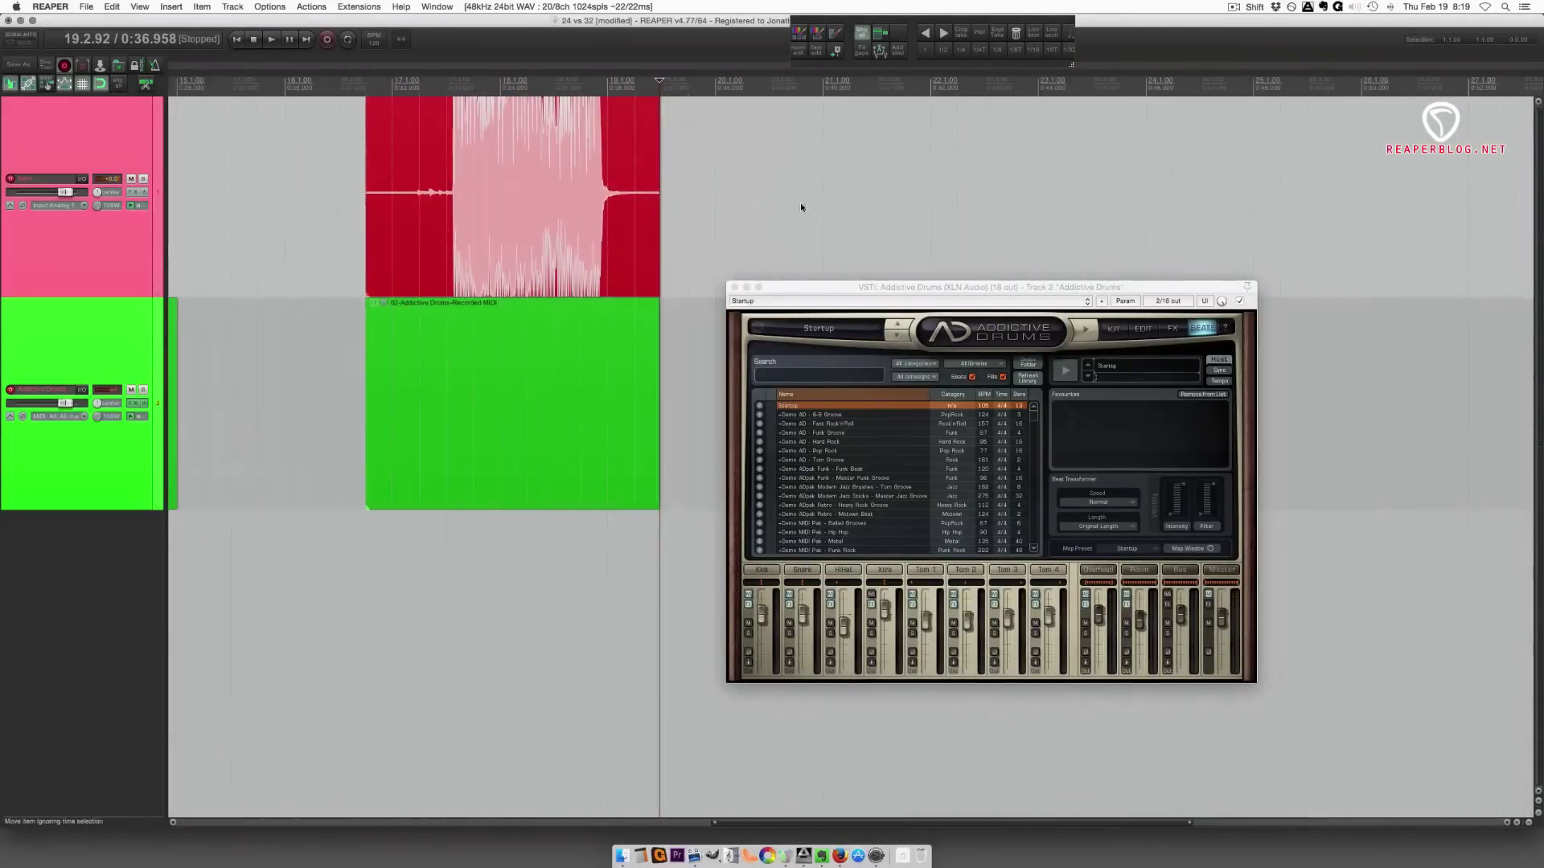
{"action": "left_click", "coordinate": [466, 214]}
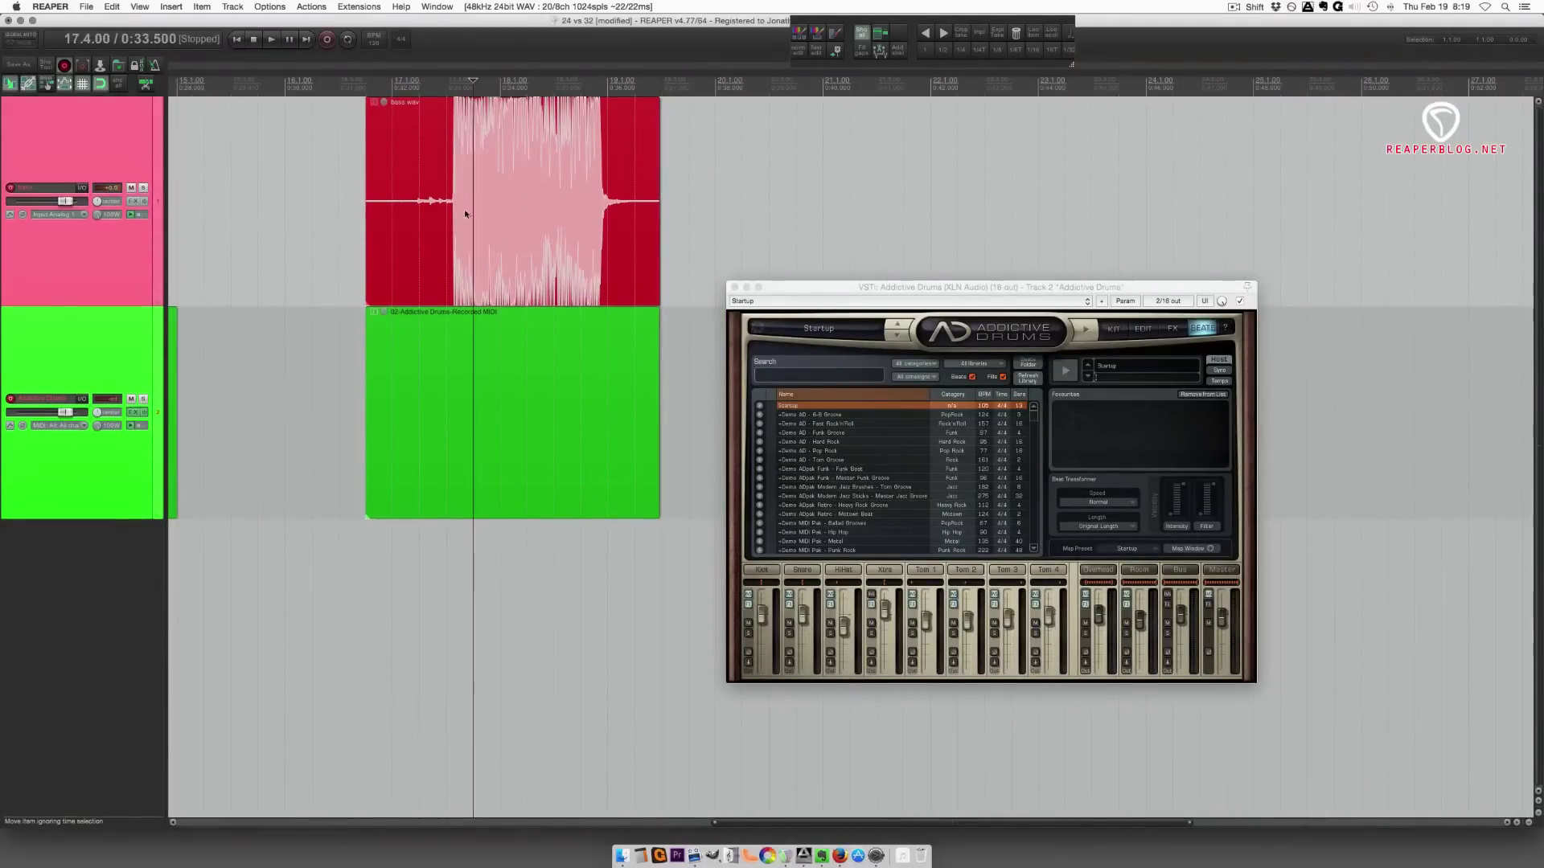
{"action": "key", "text": "space"}
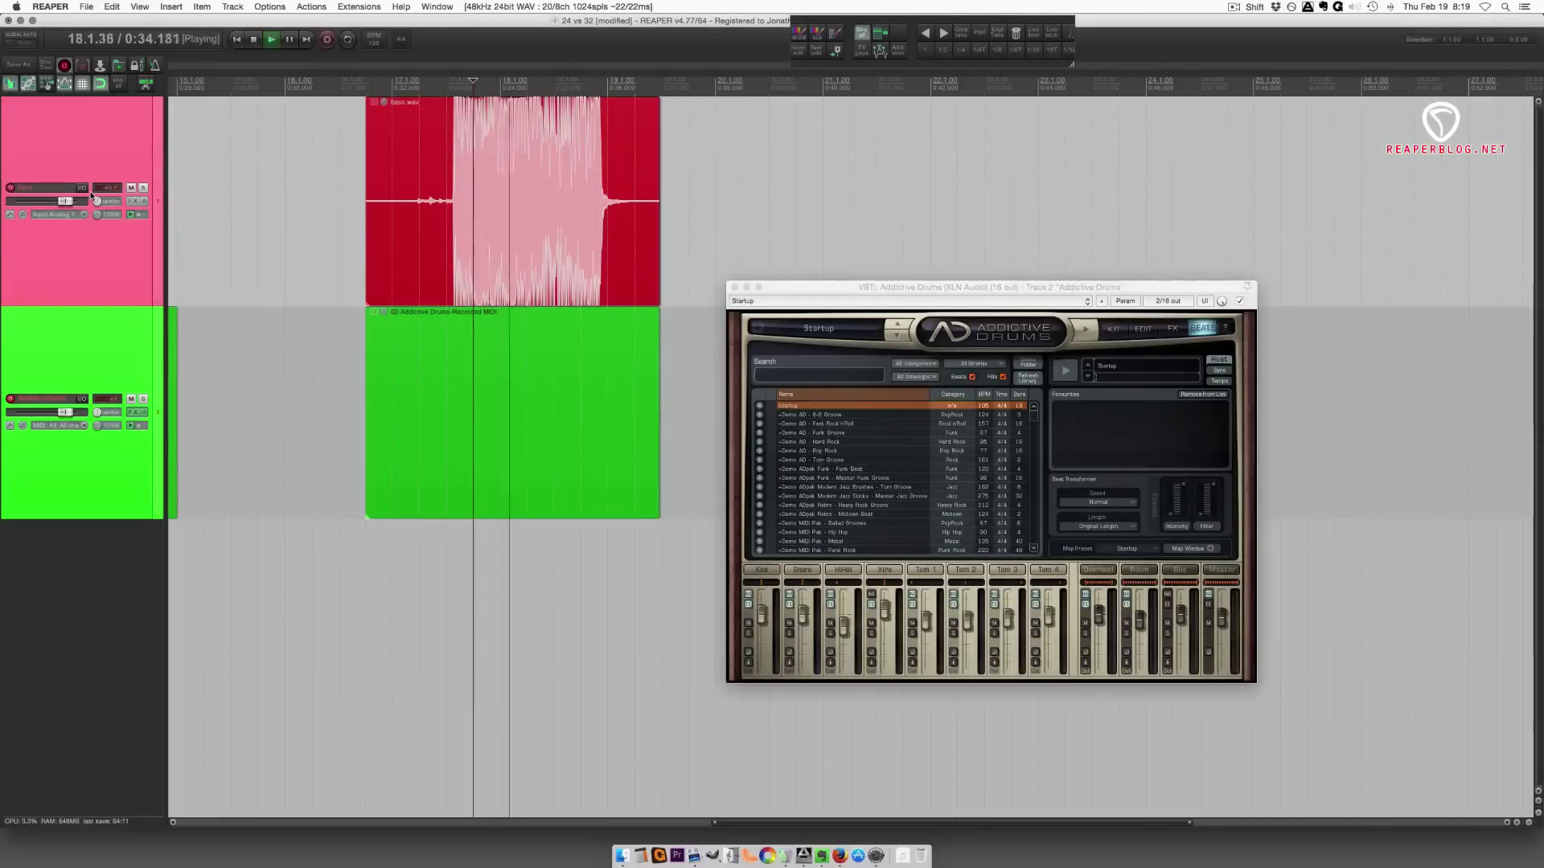
{"action": "key", "text": "space"}
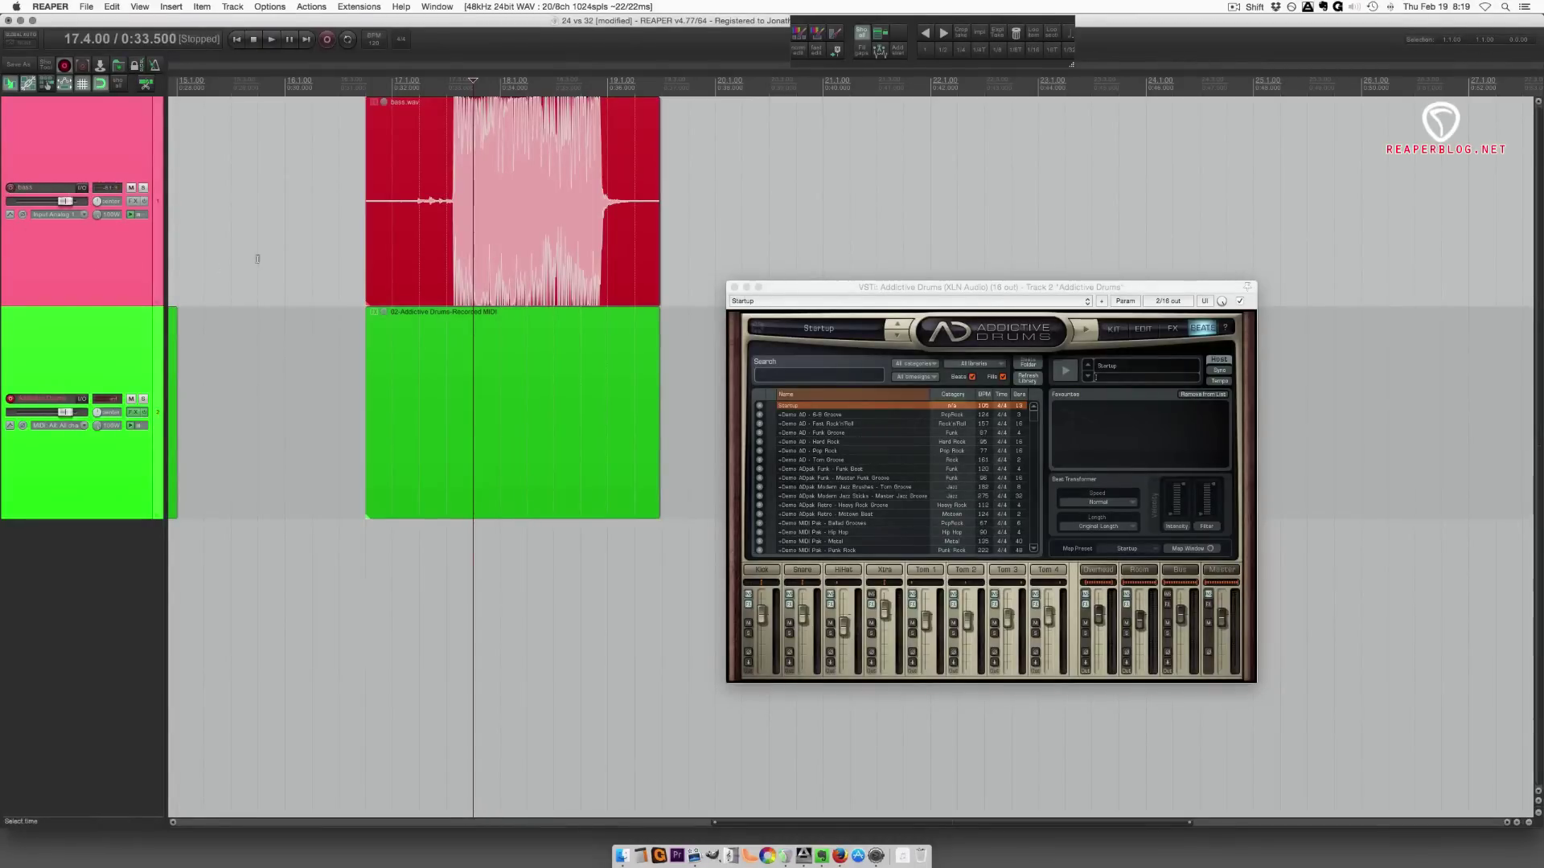
- Lower the bass item's volume to -5.10 dB and replay it
{"action": "left_click", "coordinate": [286, 242]}
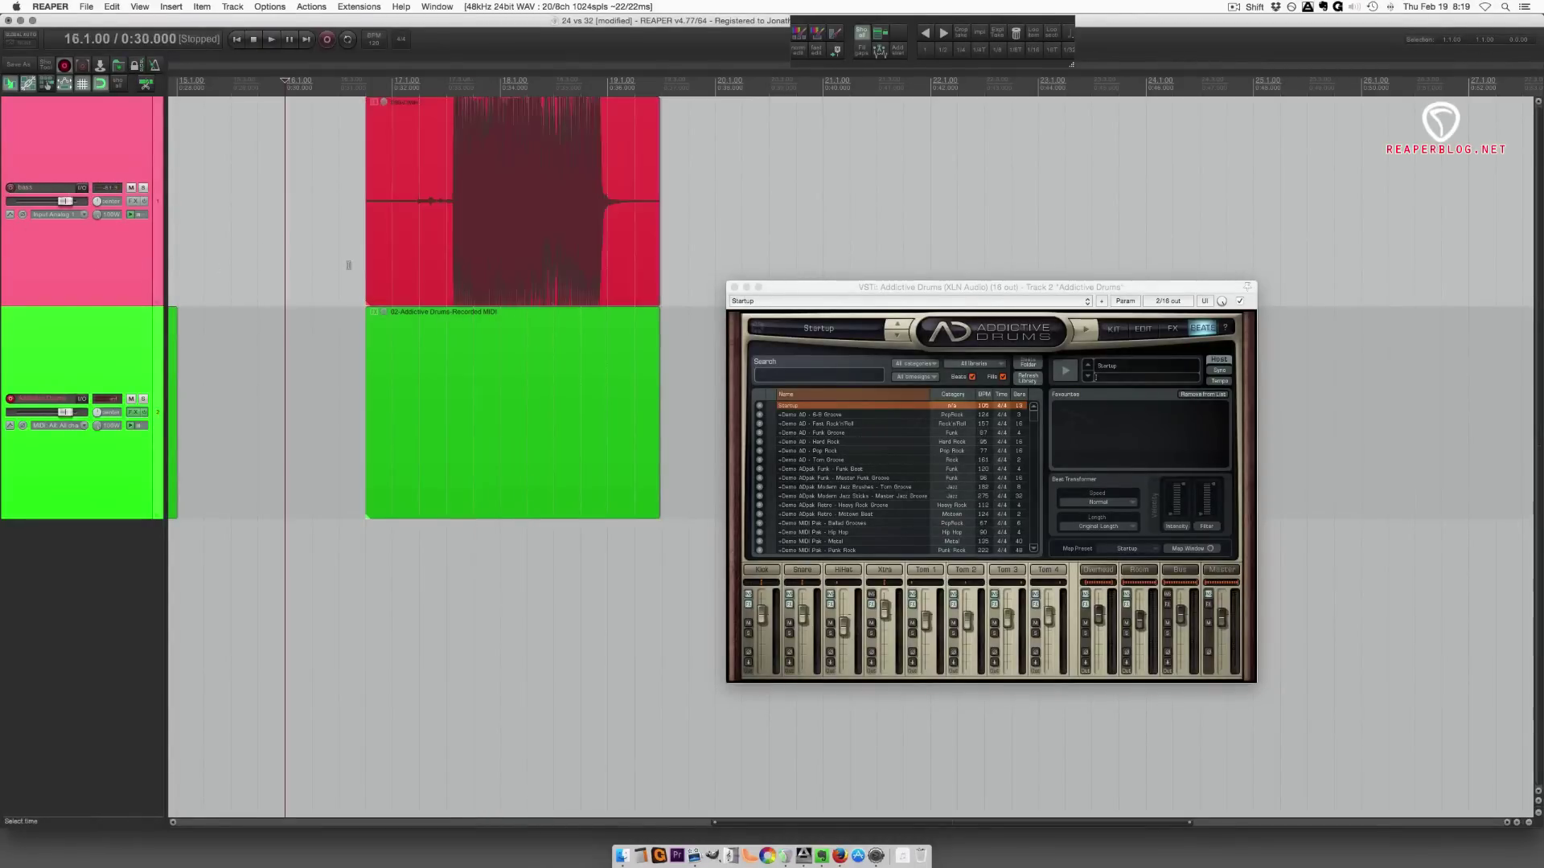
{"action": "left_click", "coordinate": [704, 229]}
{"action": "left_click_drag", "start_coordinate": [384, 102], "coordinate": [386, 135]}
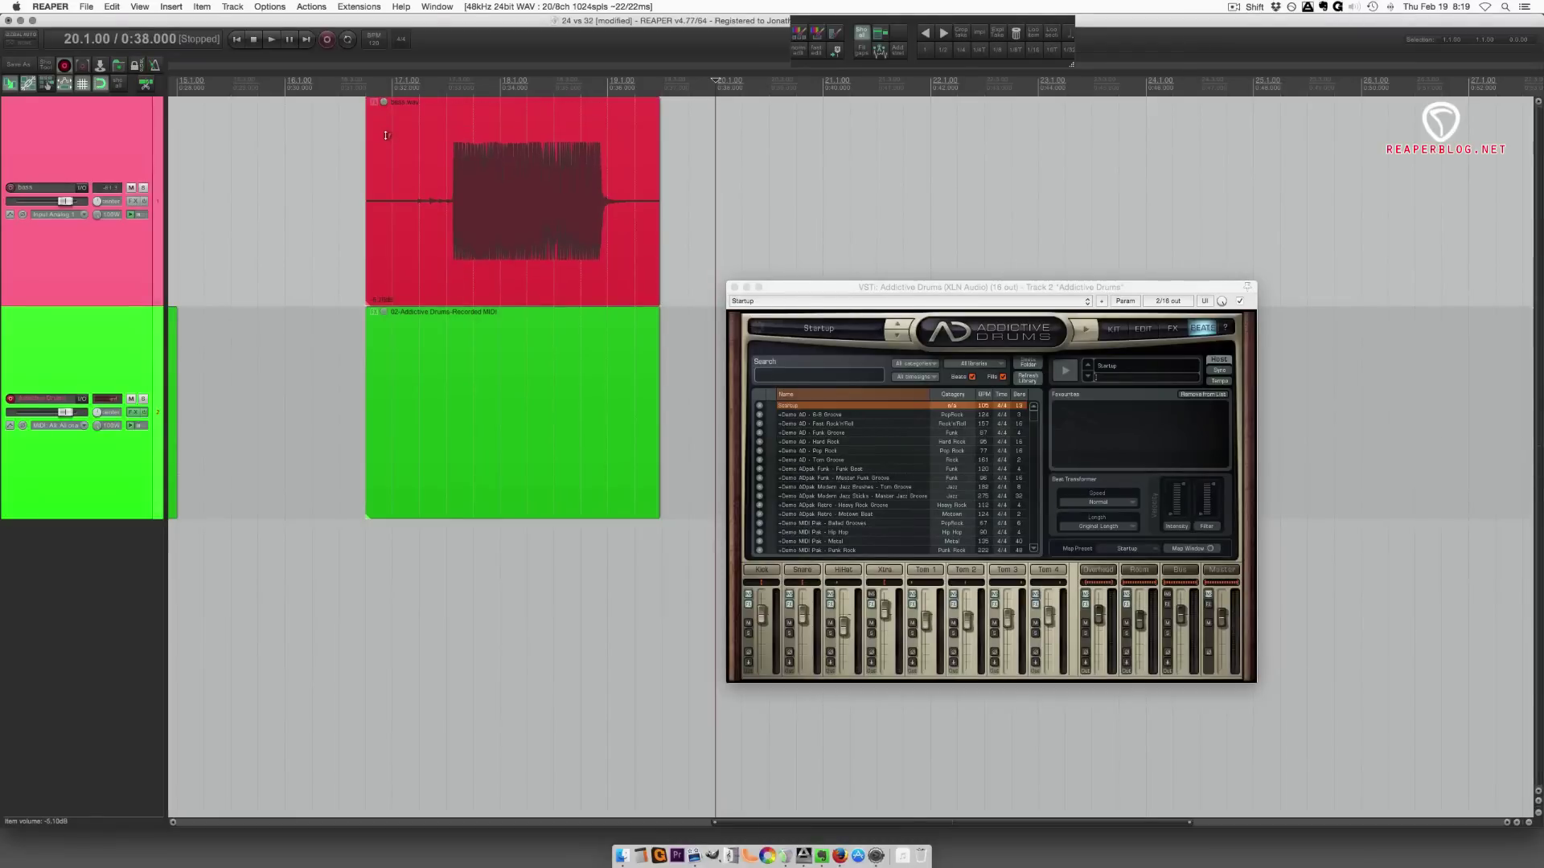
{"action": "left_click", "coordinate": [462, 197]}
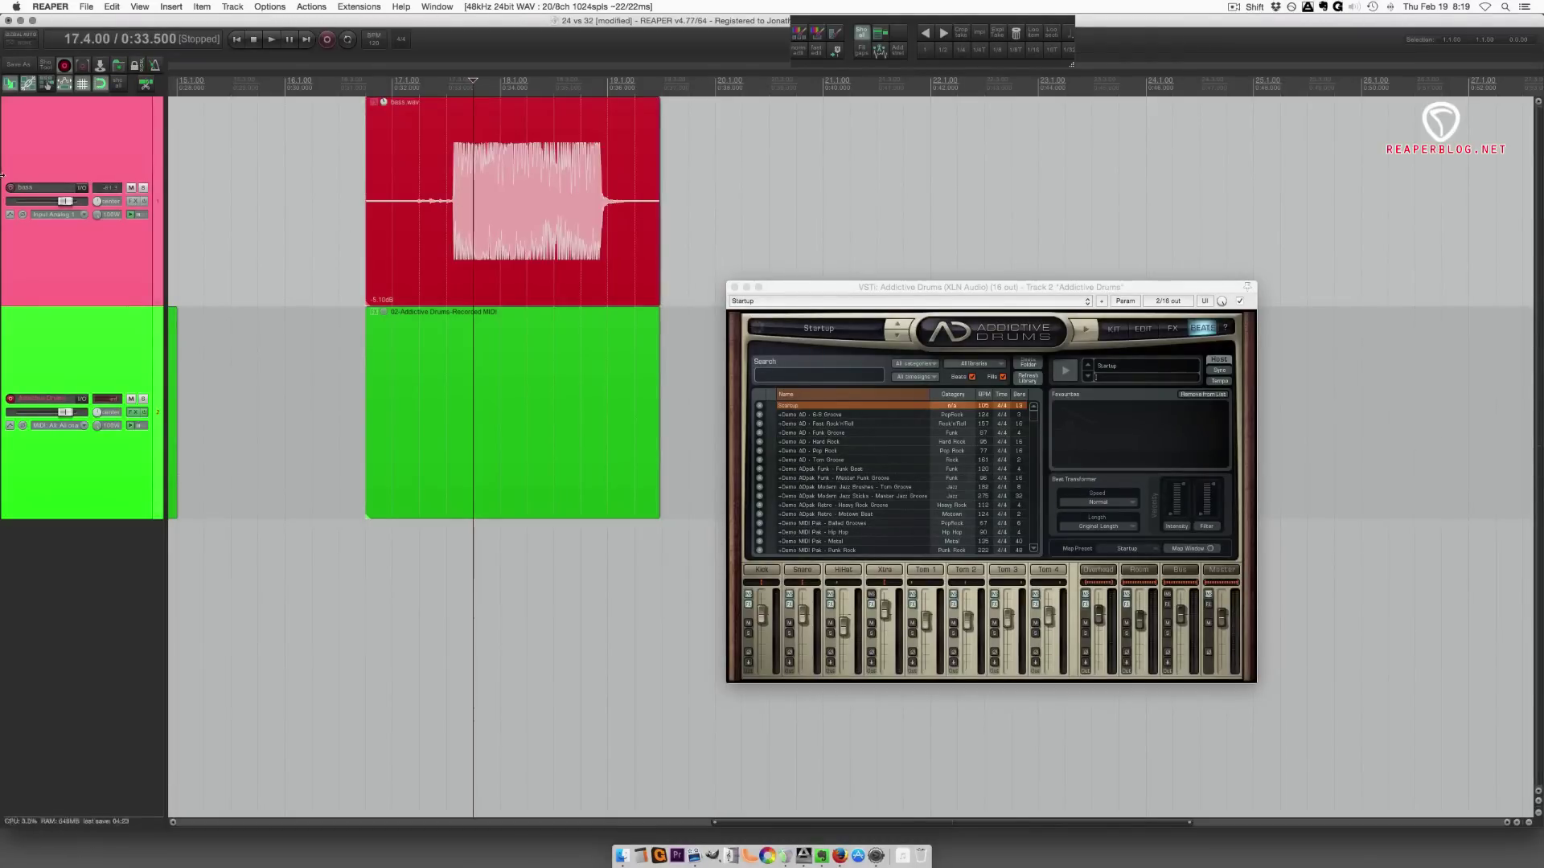
{"action": "key", "text": "space"}
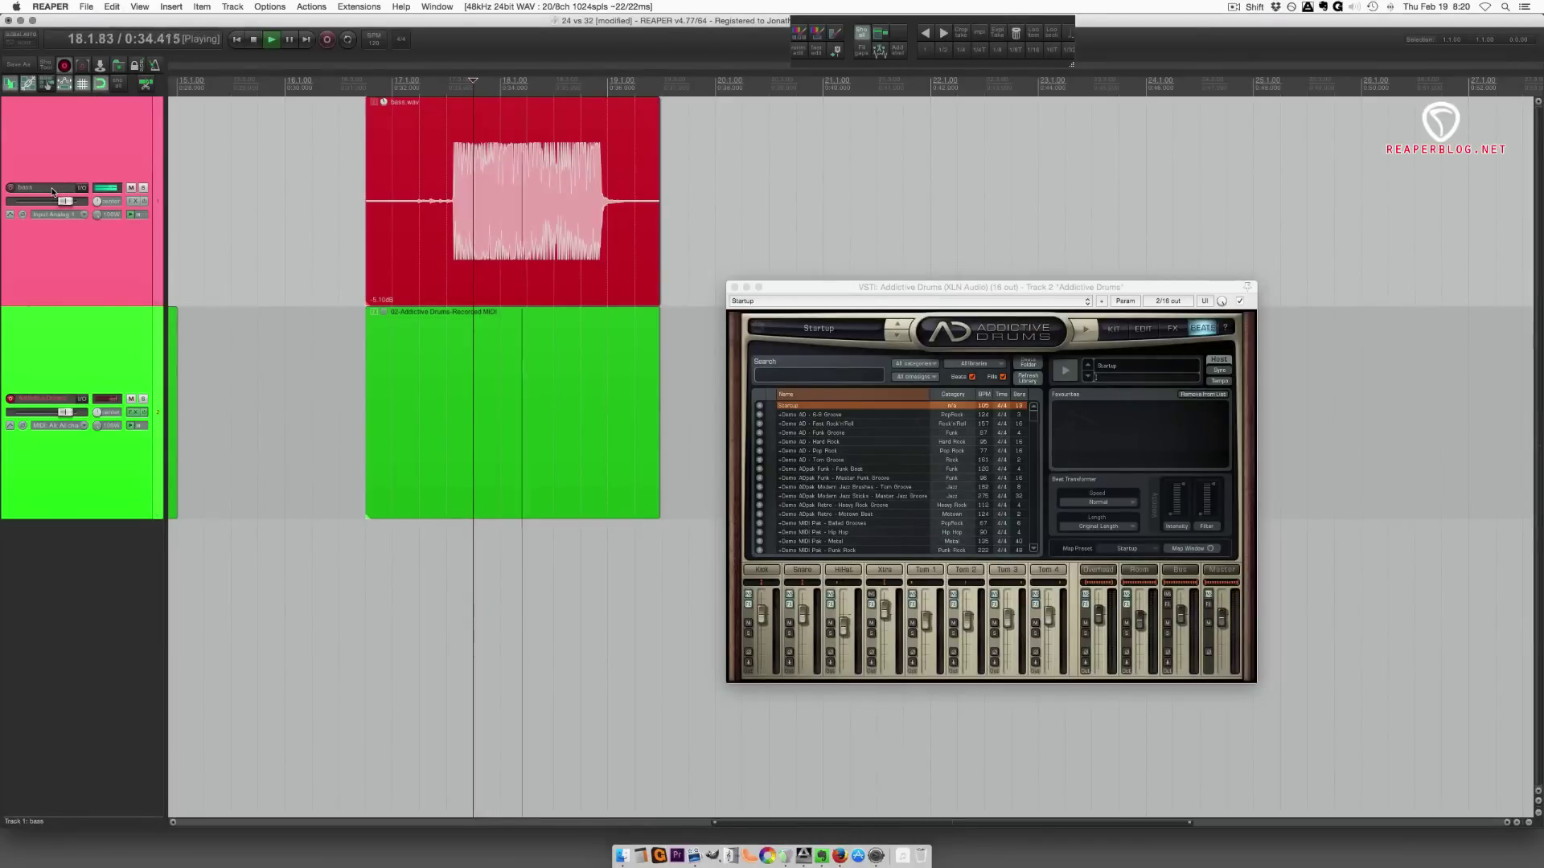
{"action": "key", "text": "space"}
- Move the edit position to bar 19 beat 4 and toggle record-arm on the bass track
{"action": "key", "text": "super+z"}
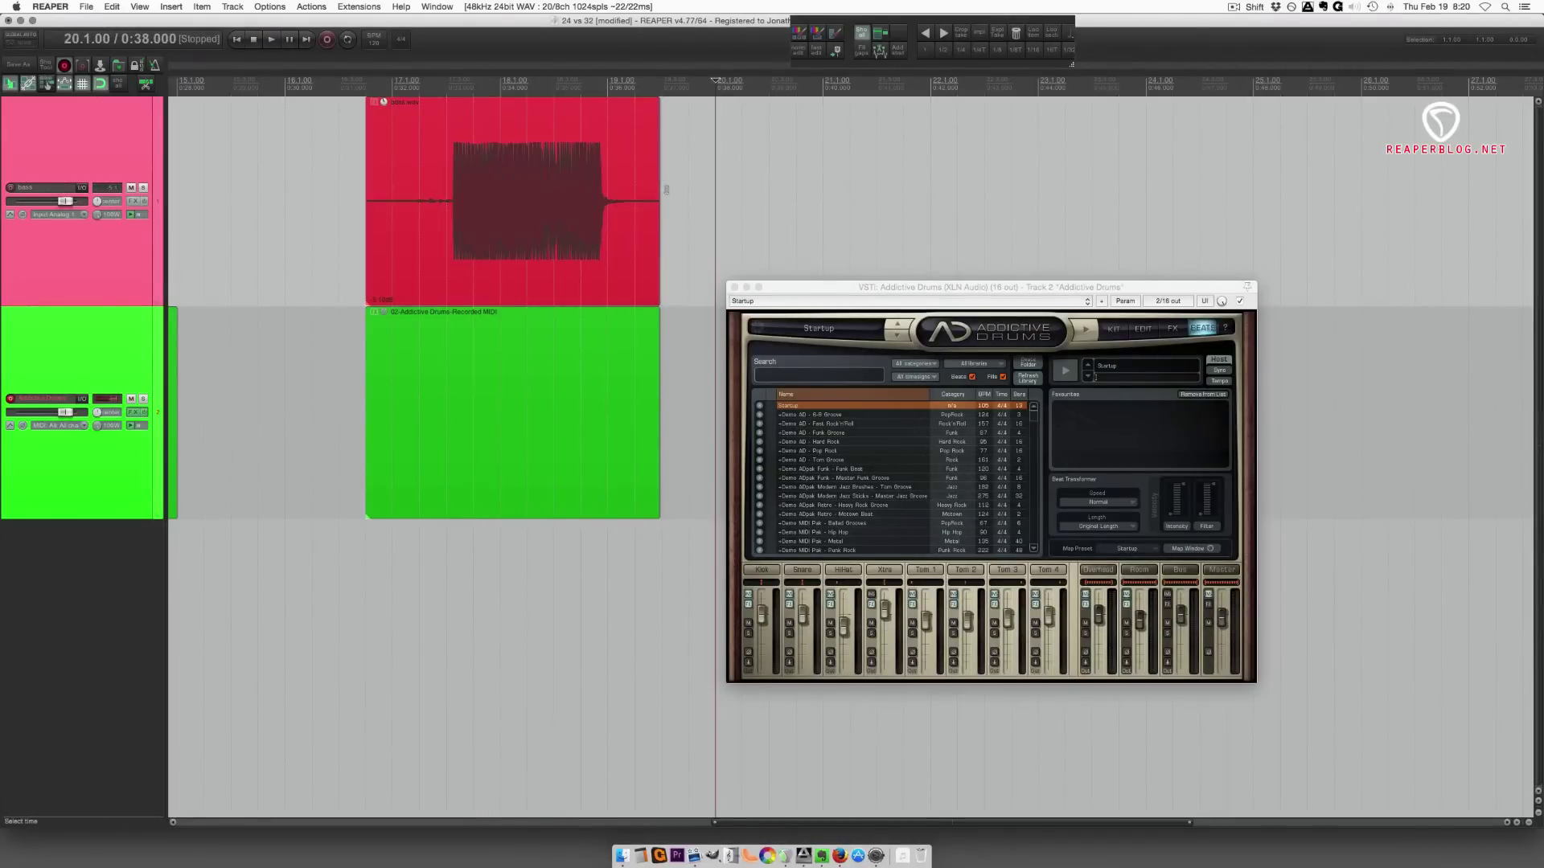
{"action": "left_click", "coordinate": [695, 183]}
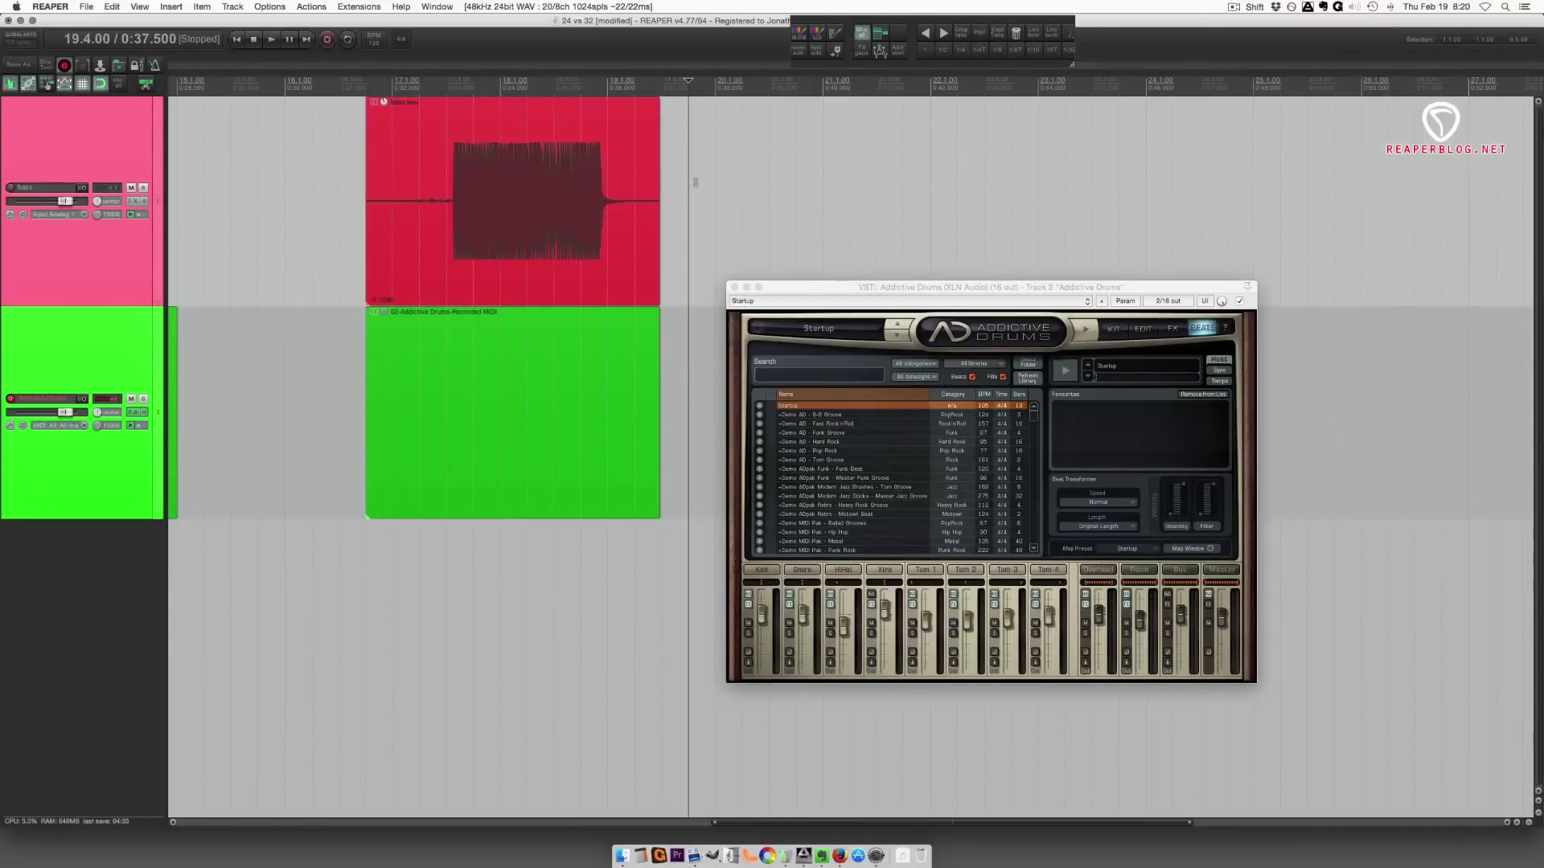
{"action": "left_click", "coordinate": [9, 188]}
- Open Project Settings, showing 48000 Hz at 120 BPM in 4/4
{"action": "key", "text": "alt+Return"}
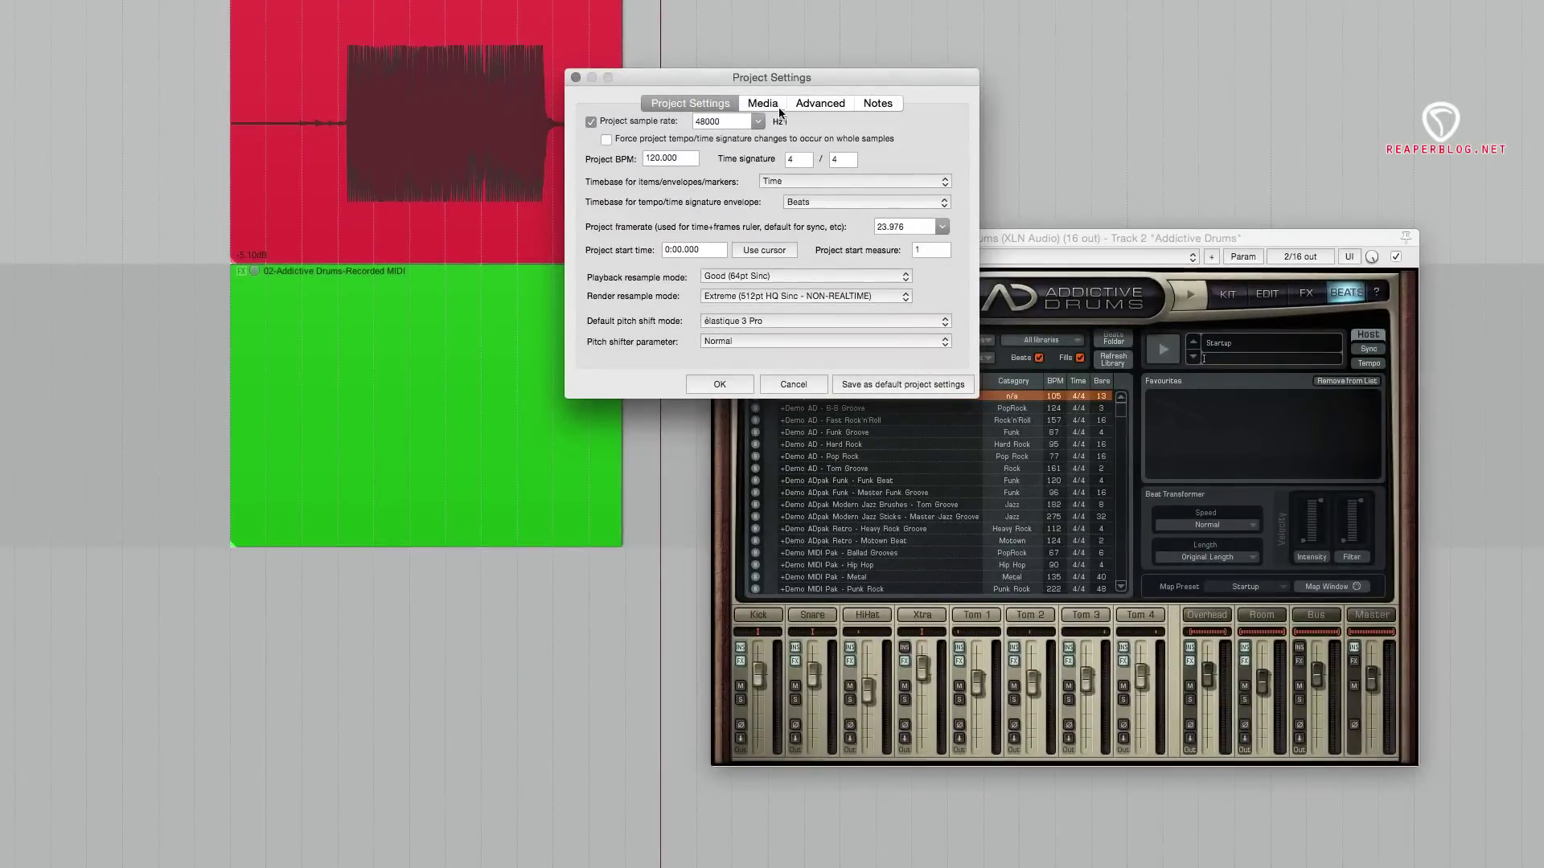
- Set the WAV recording bit depth to 32 bit FP in the Media settings and confirm
{"action": "left_click", "coordinate": [760, 105]}
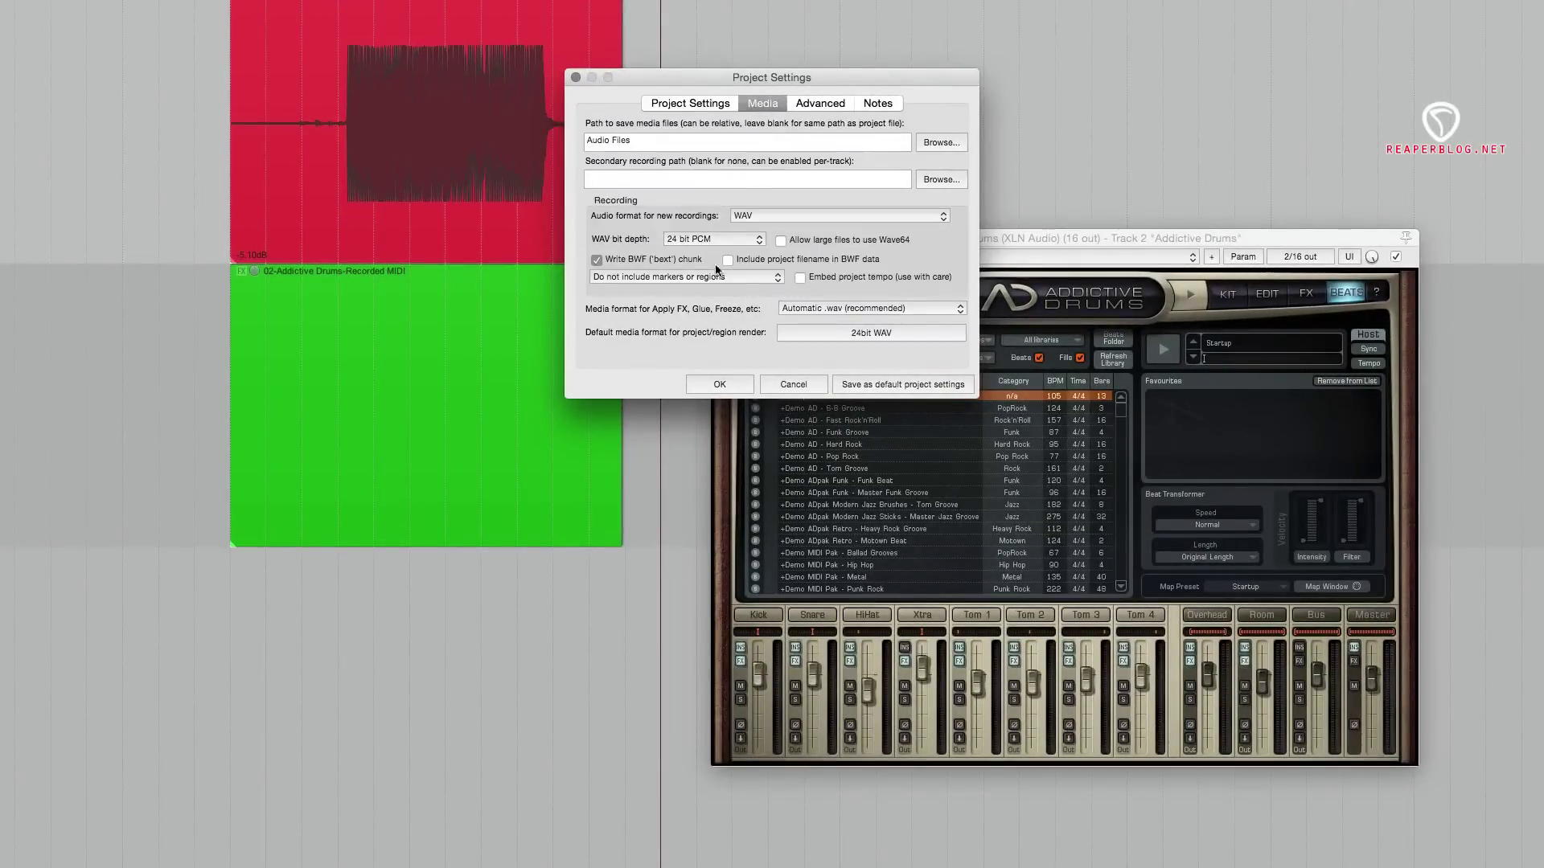
{"action": "left_click", "coordinate": [712, 239]}
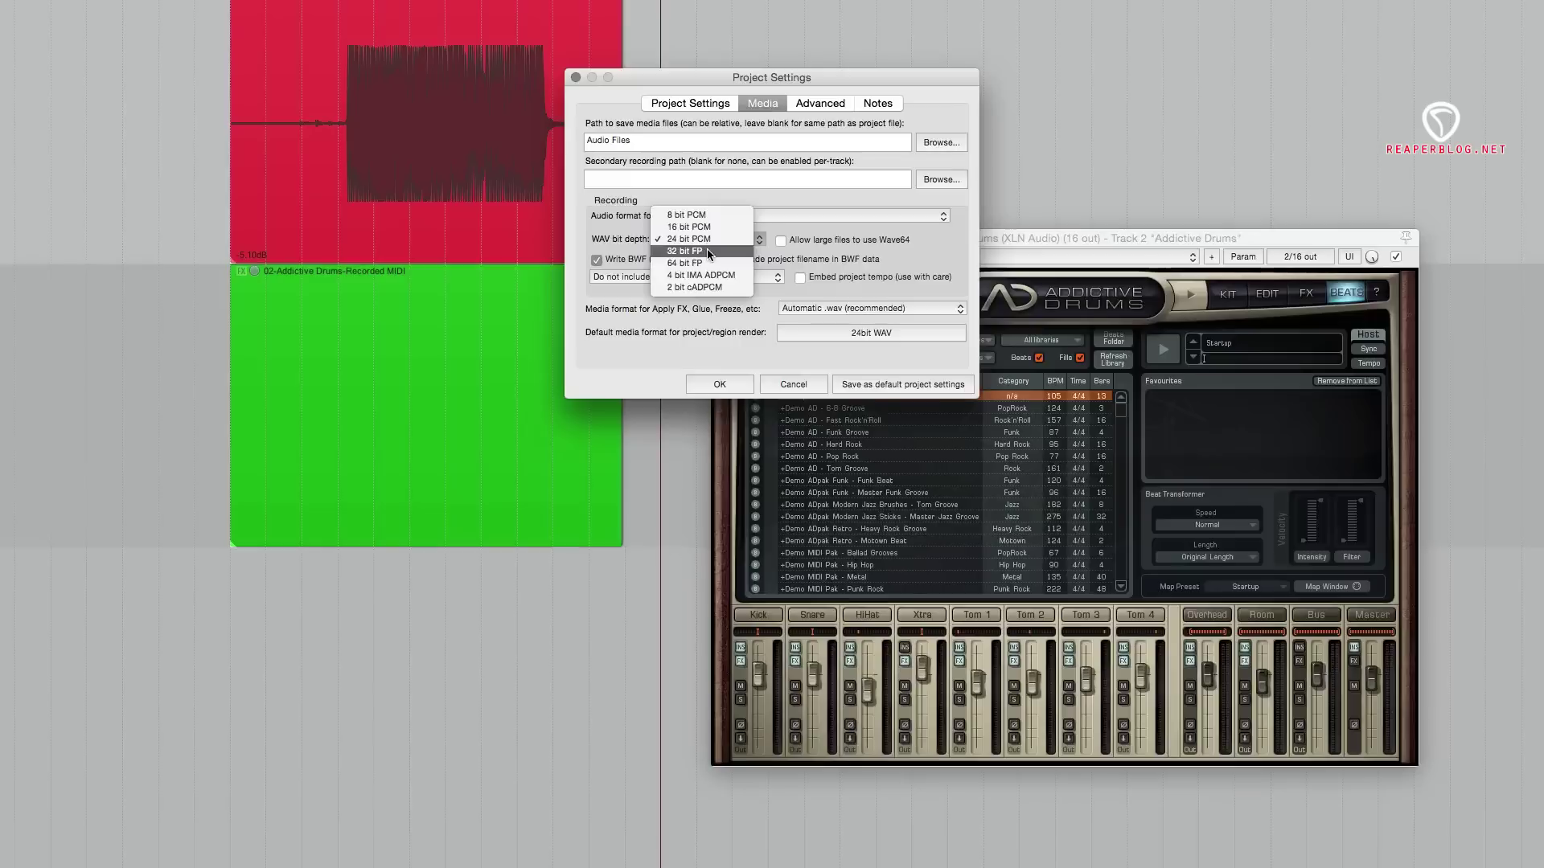
{"action": "left_click", "coordinate": [707, 251]}
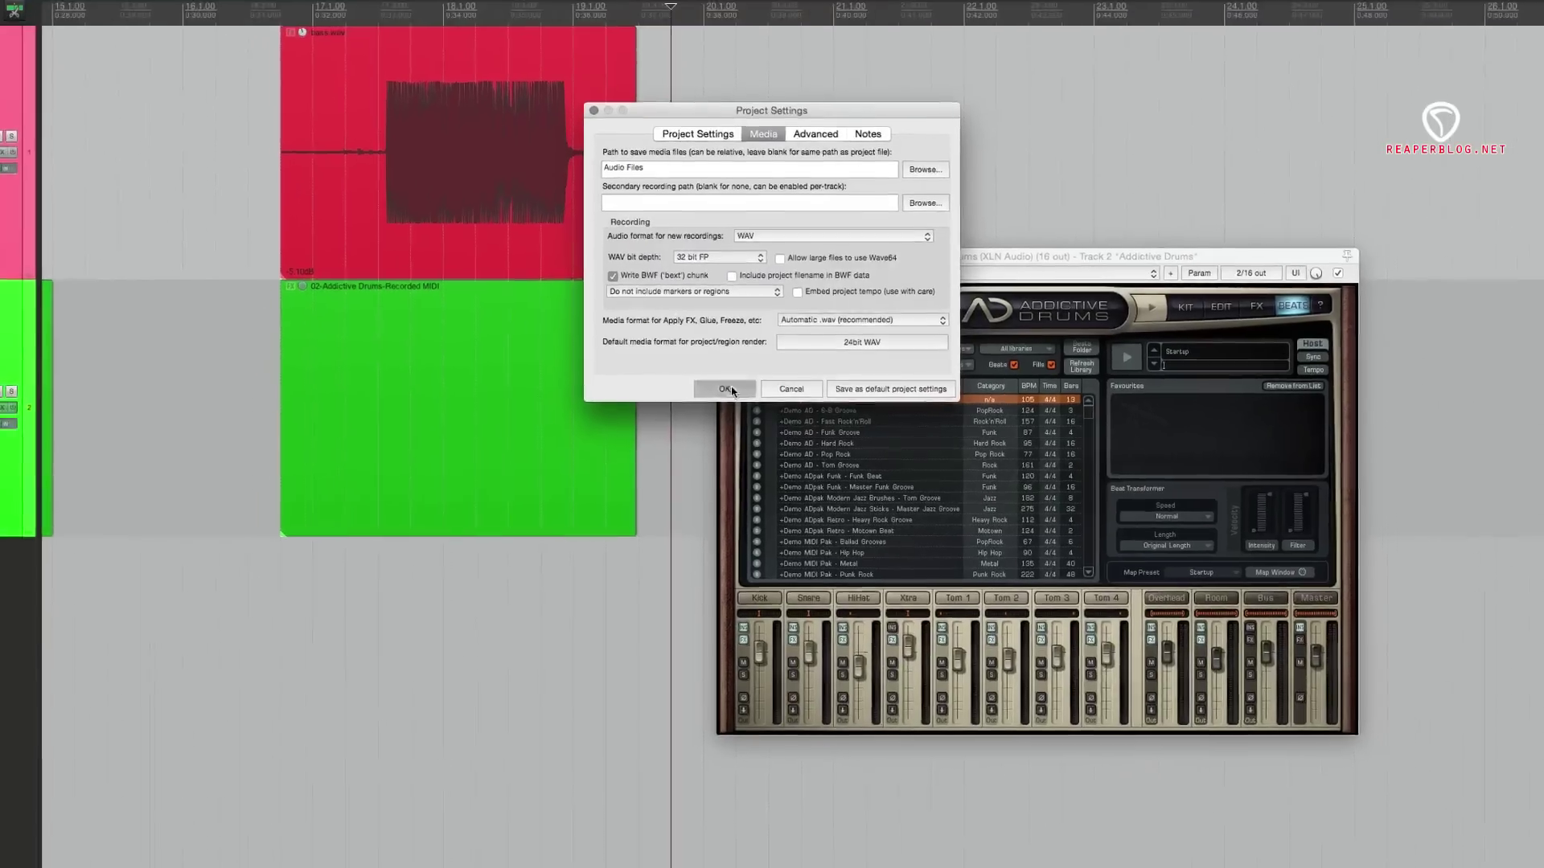
{"action": "left_click", "coordinate": [727, 387]}
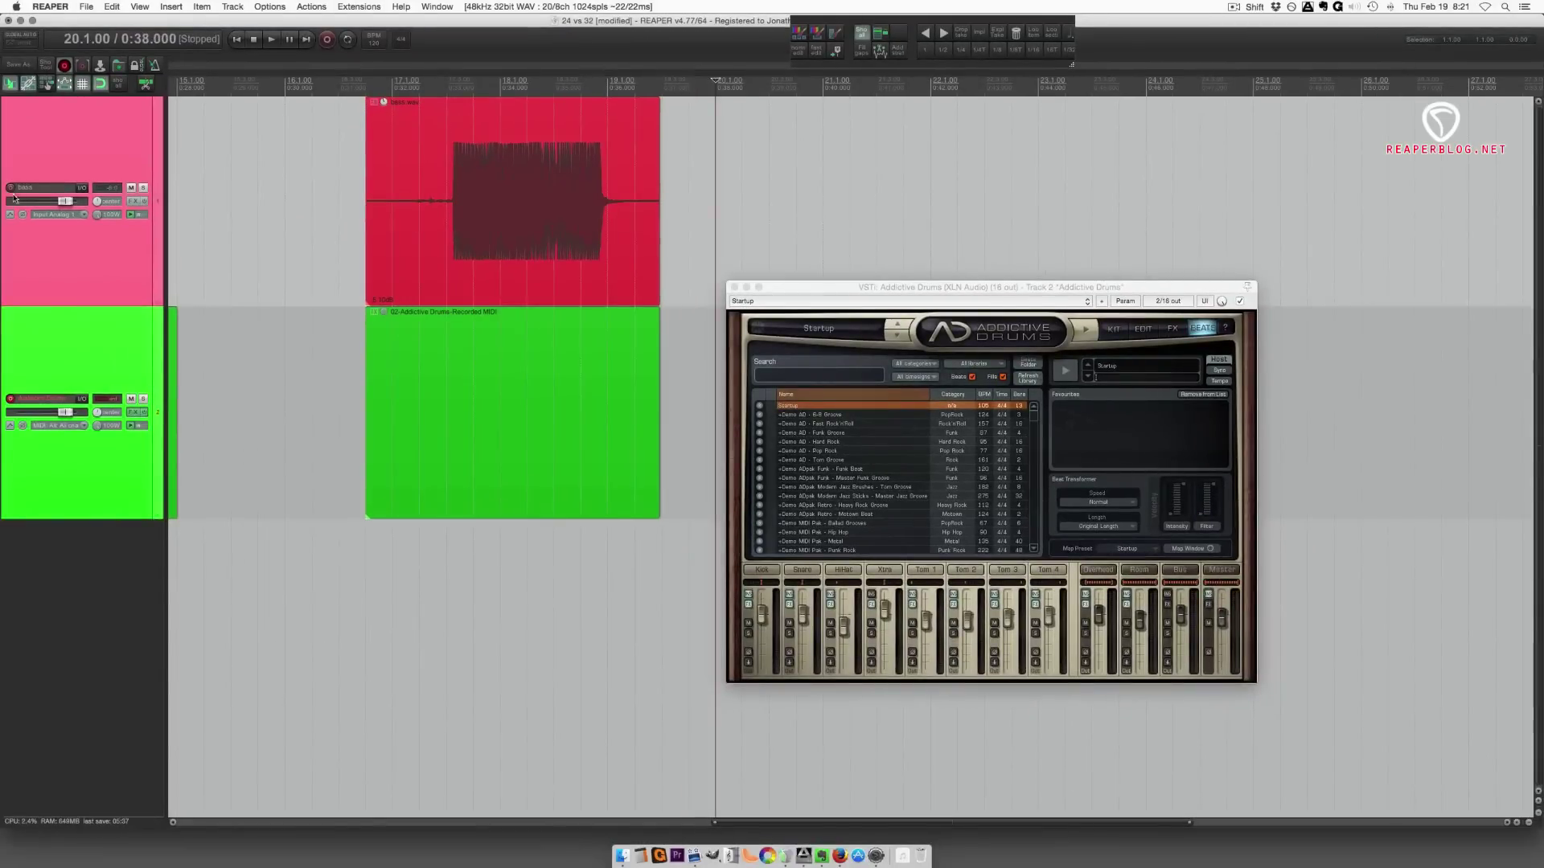
- Arm the bass track and record a second take at 32-bit float
{"action": "left_click", "coordinate": [10, 188]}
{"action": "key", "text": "super+r"}
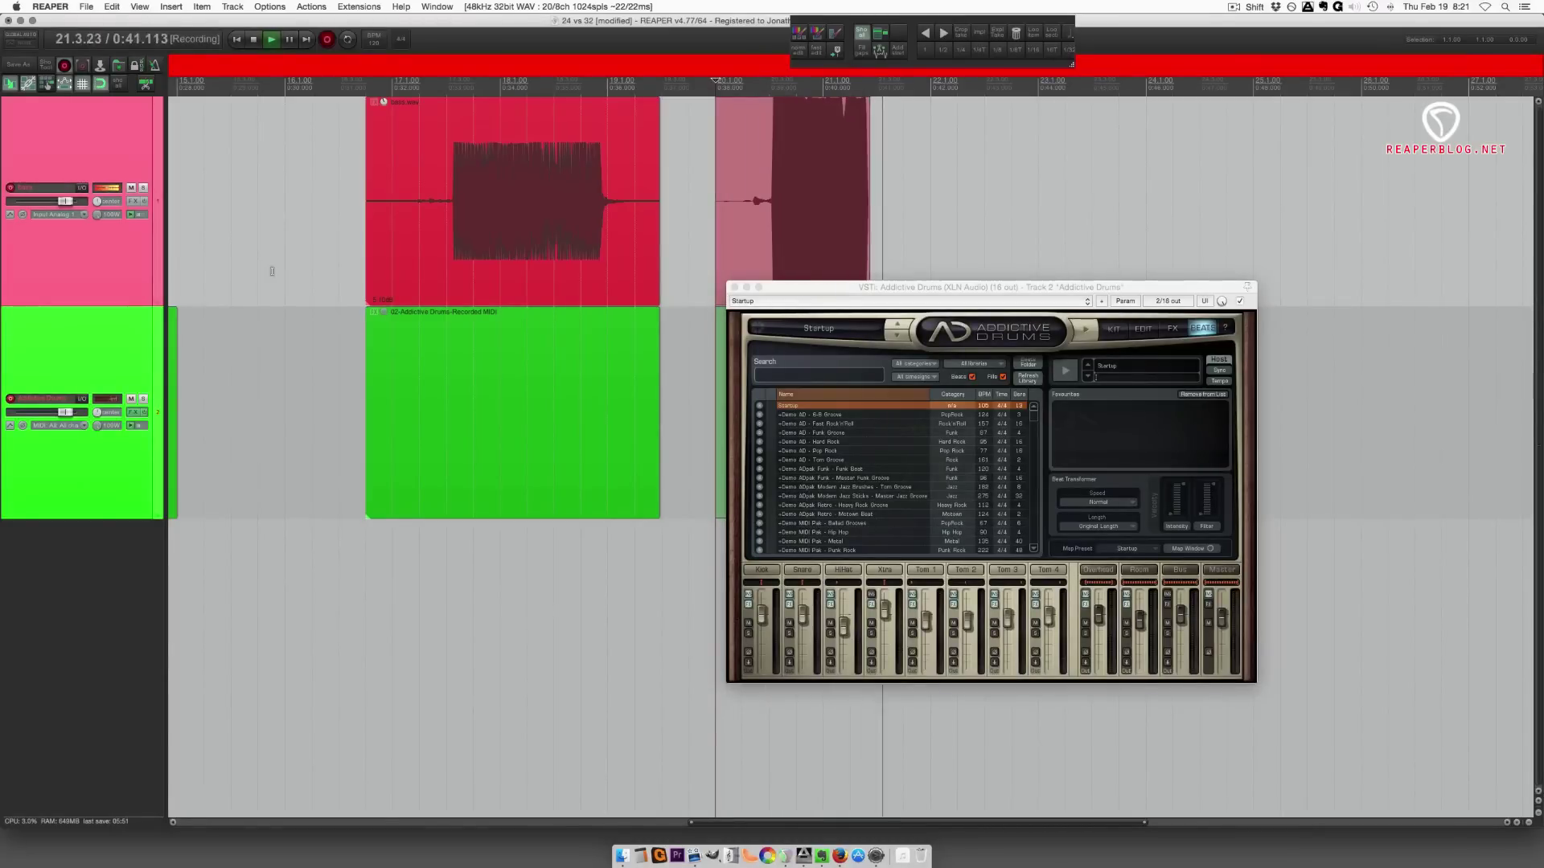
{"action": "key", "text": "space"}
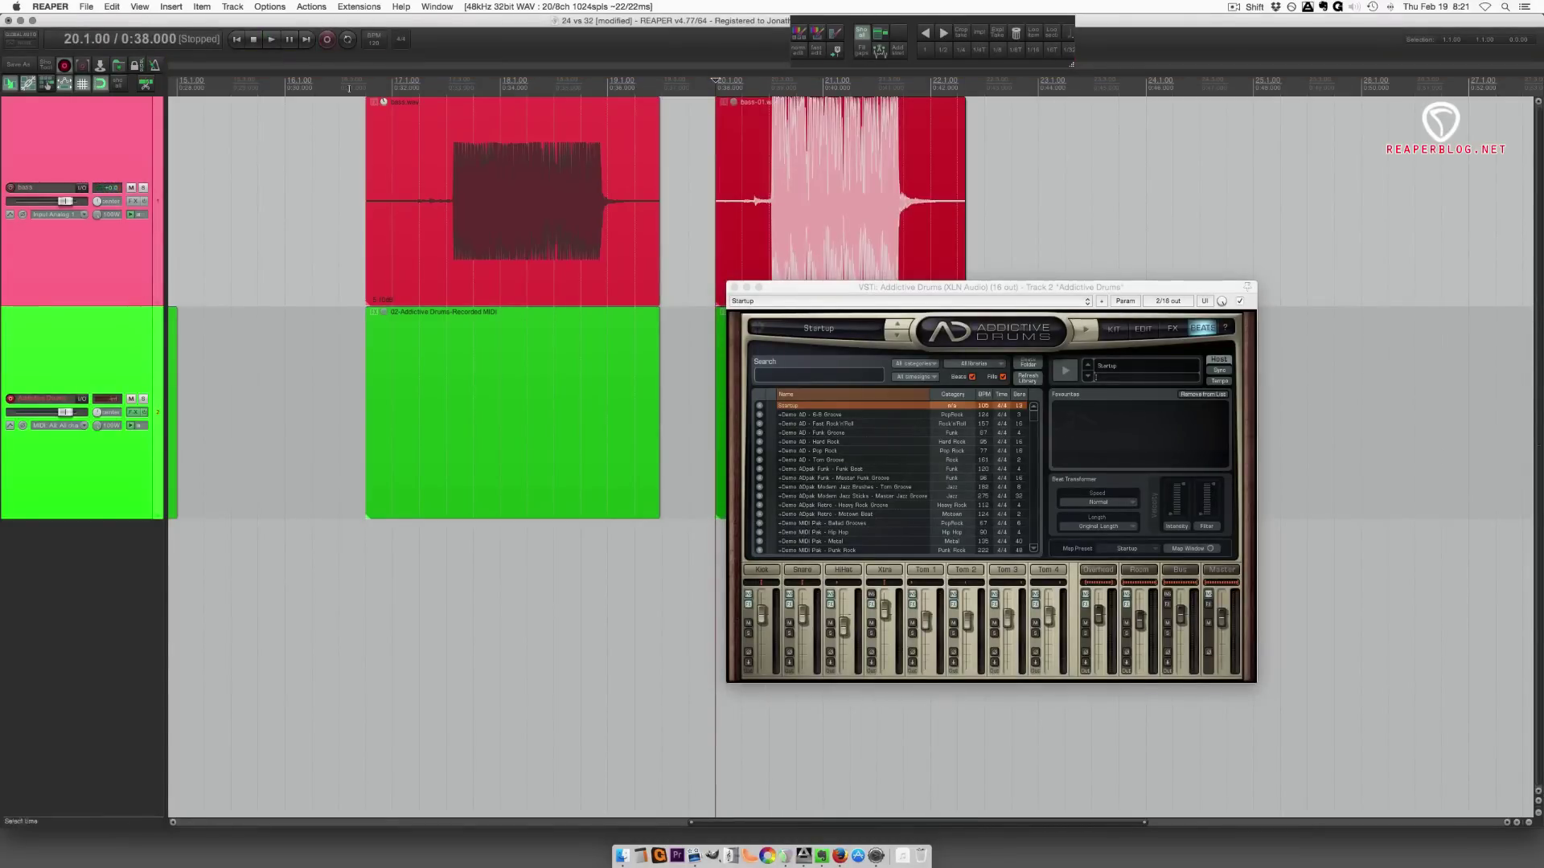
- Select the new bass-01 item, play it back briefly, and bring up its options
{"action": "left_click", "coordinate": [788, 172]}
{"action": "left_click", "coordinate": [774, 178]}
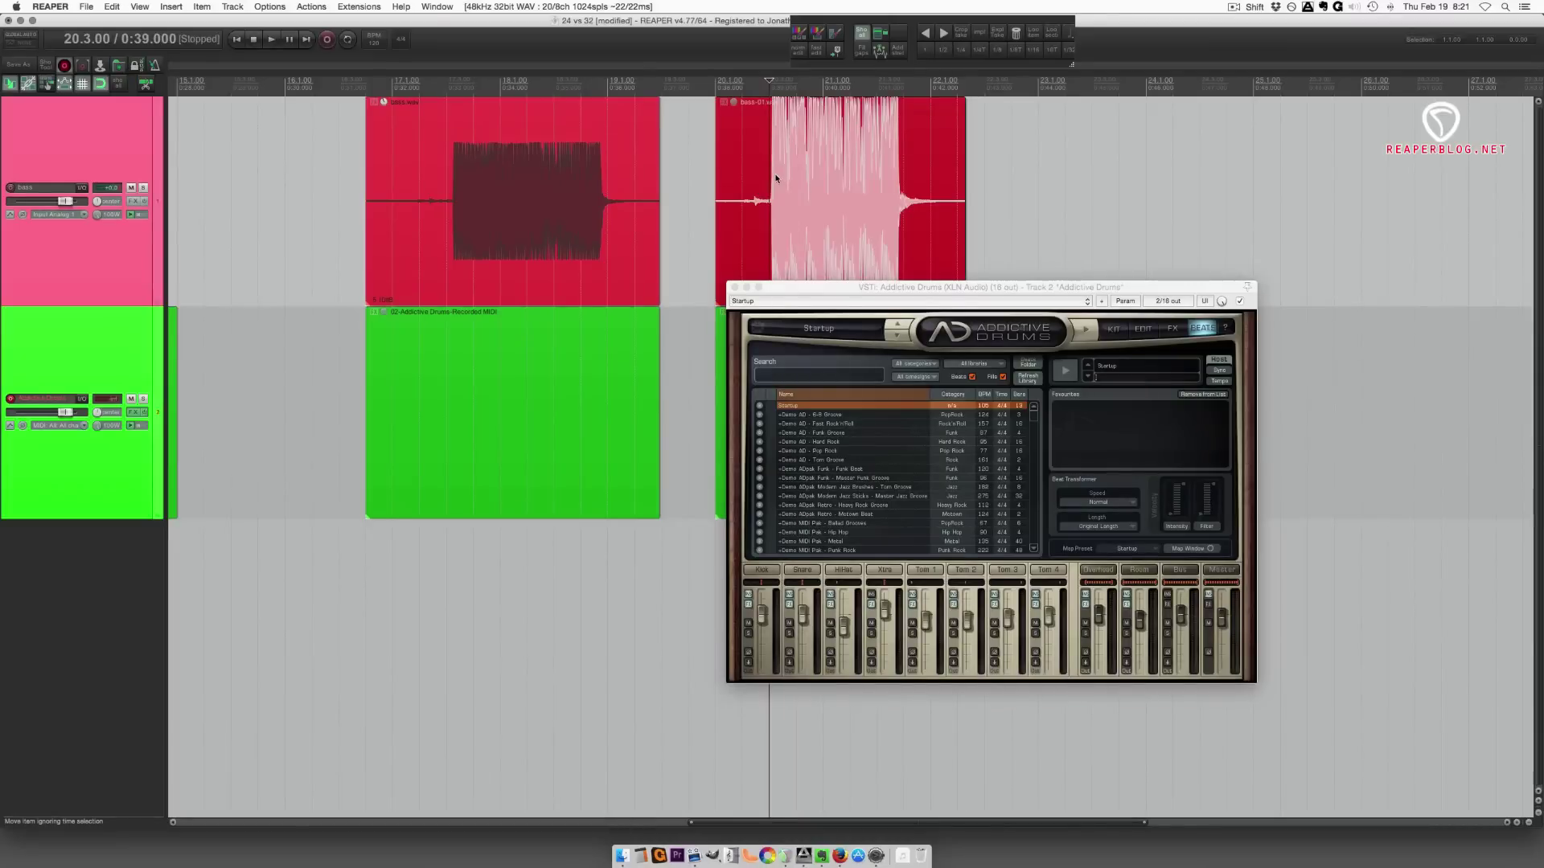
{"action": "scroll", "coordinate": [788, 180], "scroll_direction": "right", "scroll_amount": 2}
{"action": "scroll", "coordinate": [788, 180], "scroll_direction": "right", "scroll_amount": 5}
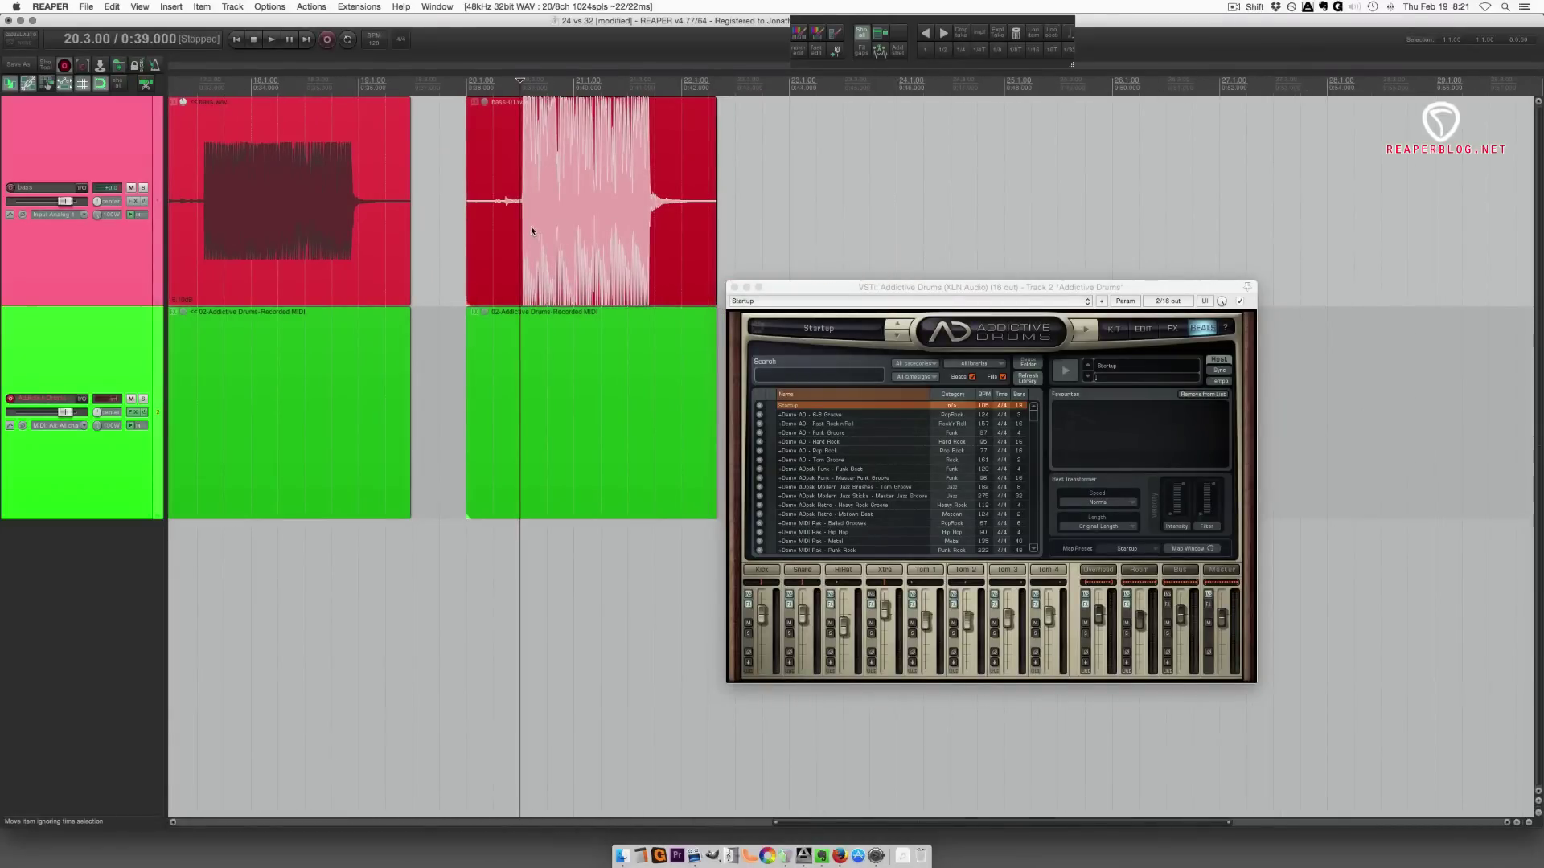
{"action": "key", "text": "space"}
{"action": "key", "text": "space"}
{"action": "right_click", "coordinate": [555, 212]}
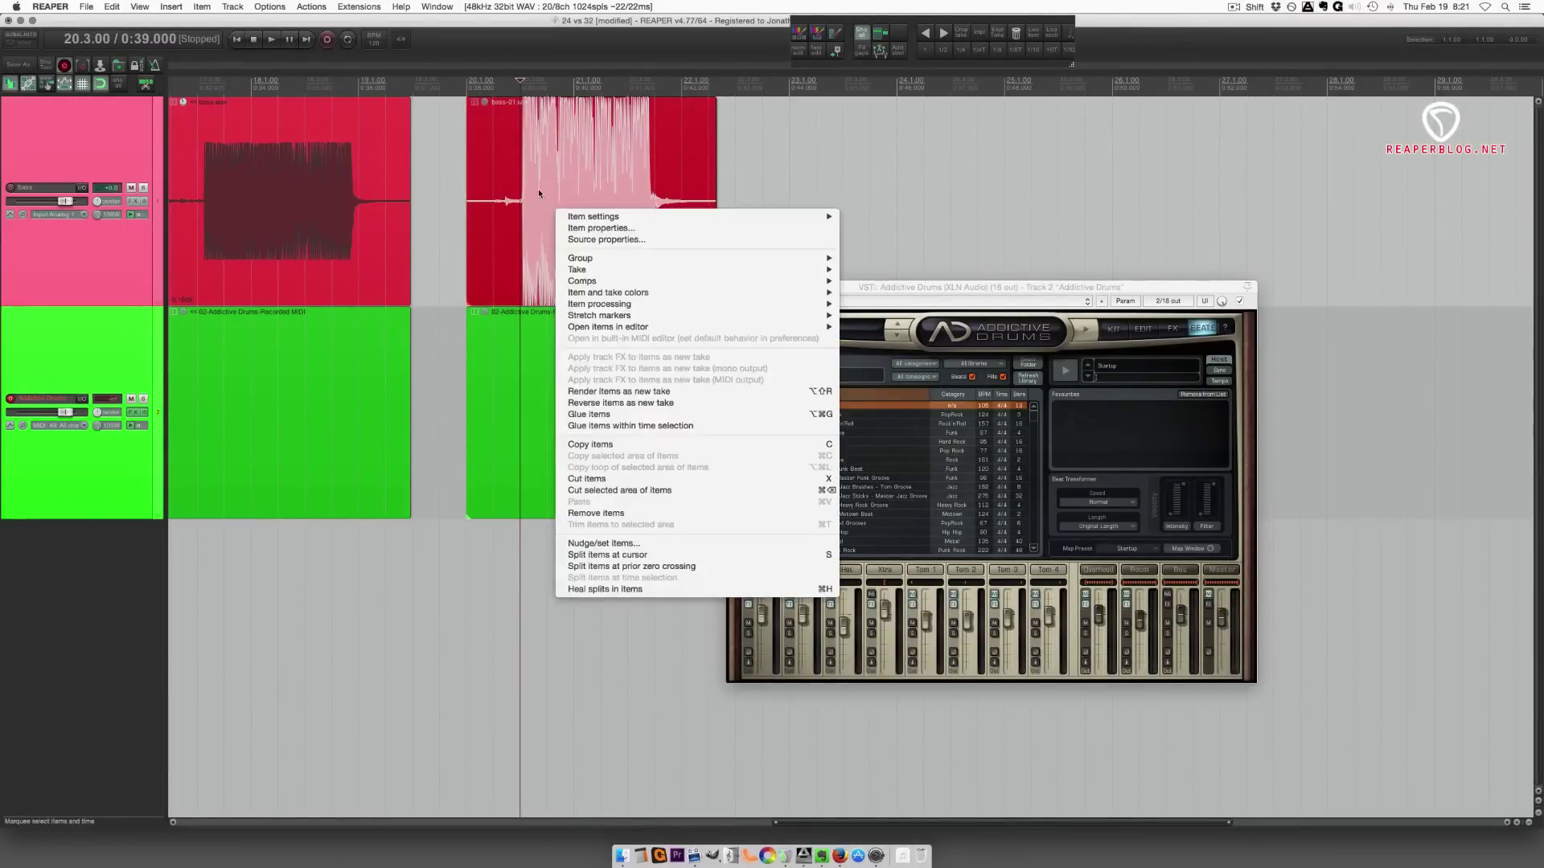
- Adjust the bass-01 item's properties and apply the changes
{"action": "left_click", "coordinate": [600, 228]}
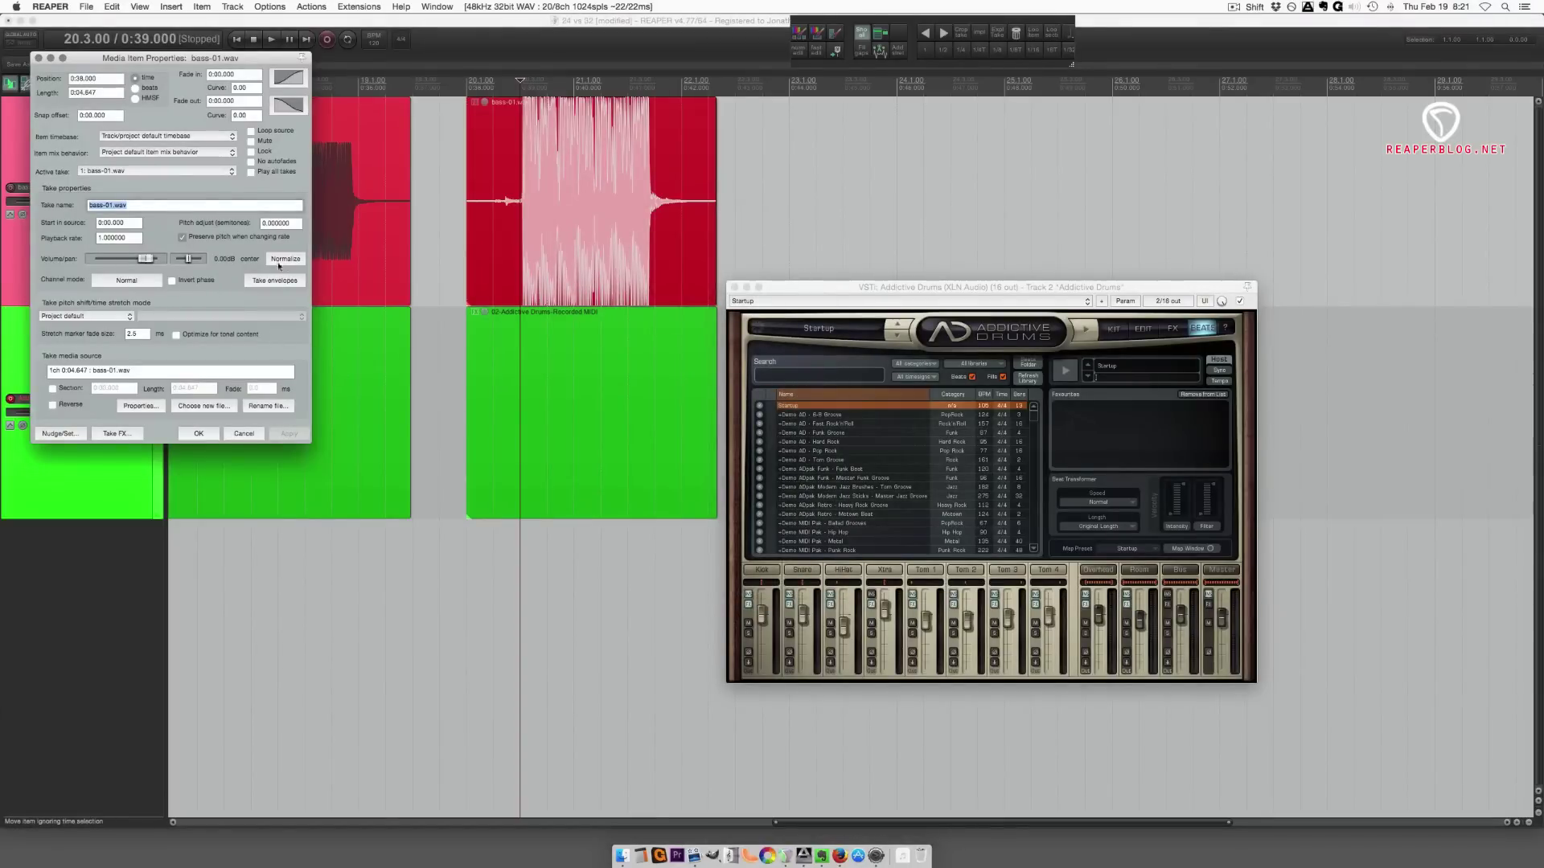
{"action": "left_click", "coordinate": [127, 280]}
{"action": "left_click", "coordinate": [285, 434]}
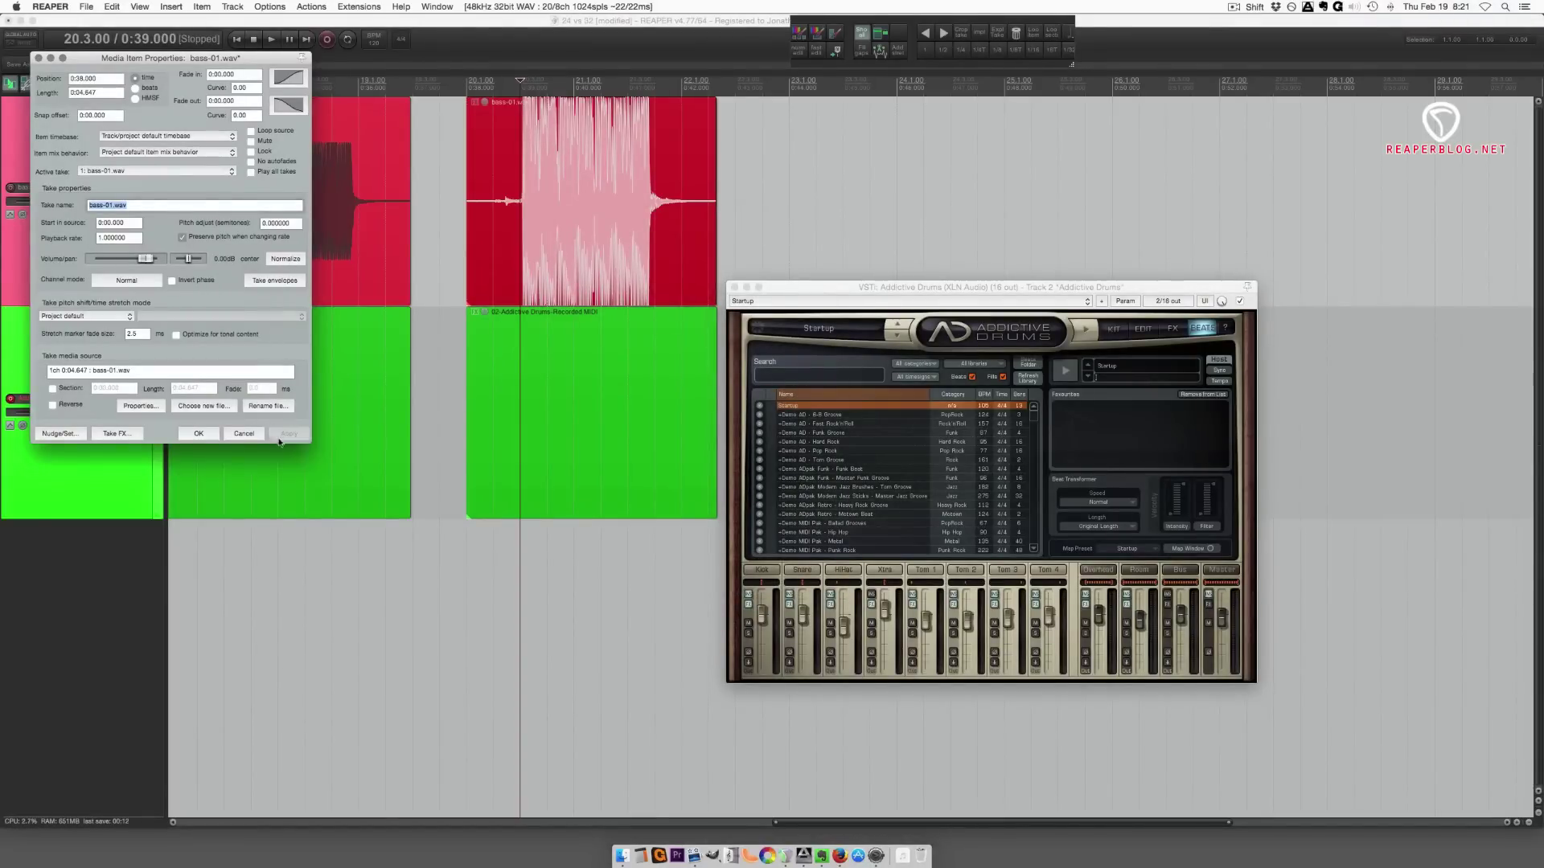
{"action": "left_click", "coordinate": [199, 434]}
- Navigate back to the Startup drum MIDI item at the project start, selecting then deselecting it
{"action": "left_click", "coordinate": [547, 403]}
{"action": "scroll", "coordinate": [456, 458], "scroll_direction": "down", "scroll_amount": 5}
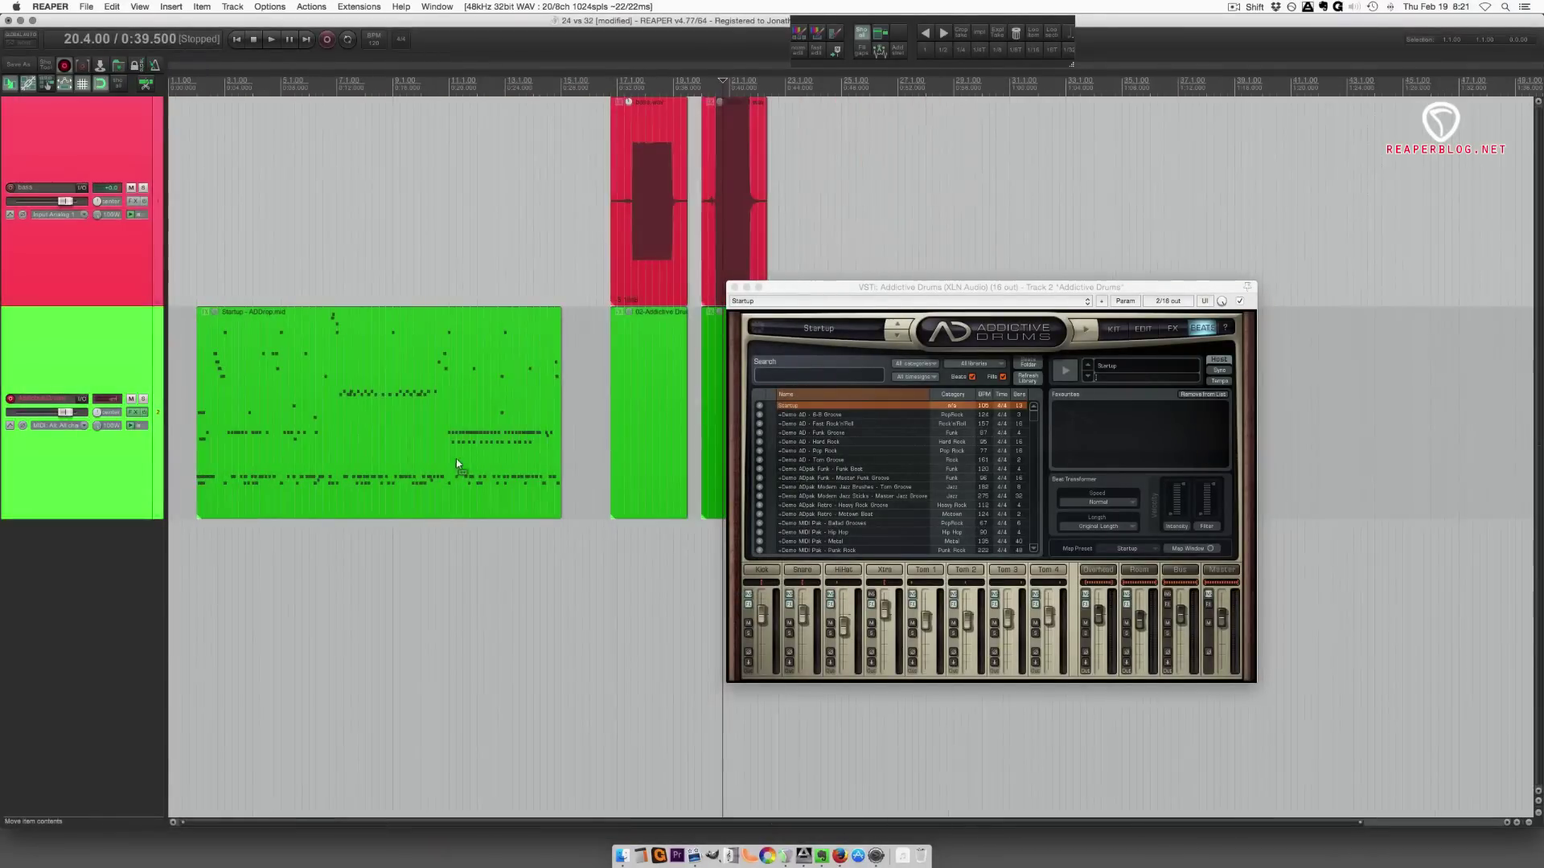
{"action": "left_click", "coordinate": [356, 156]}
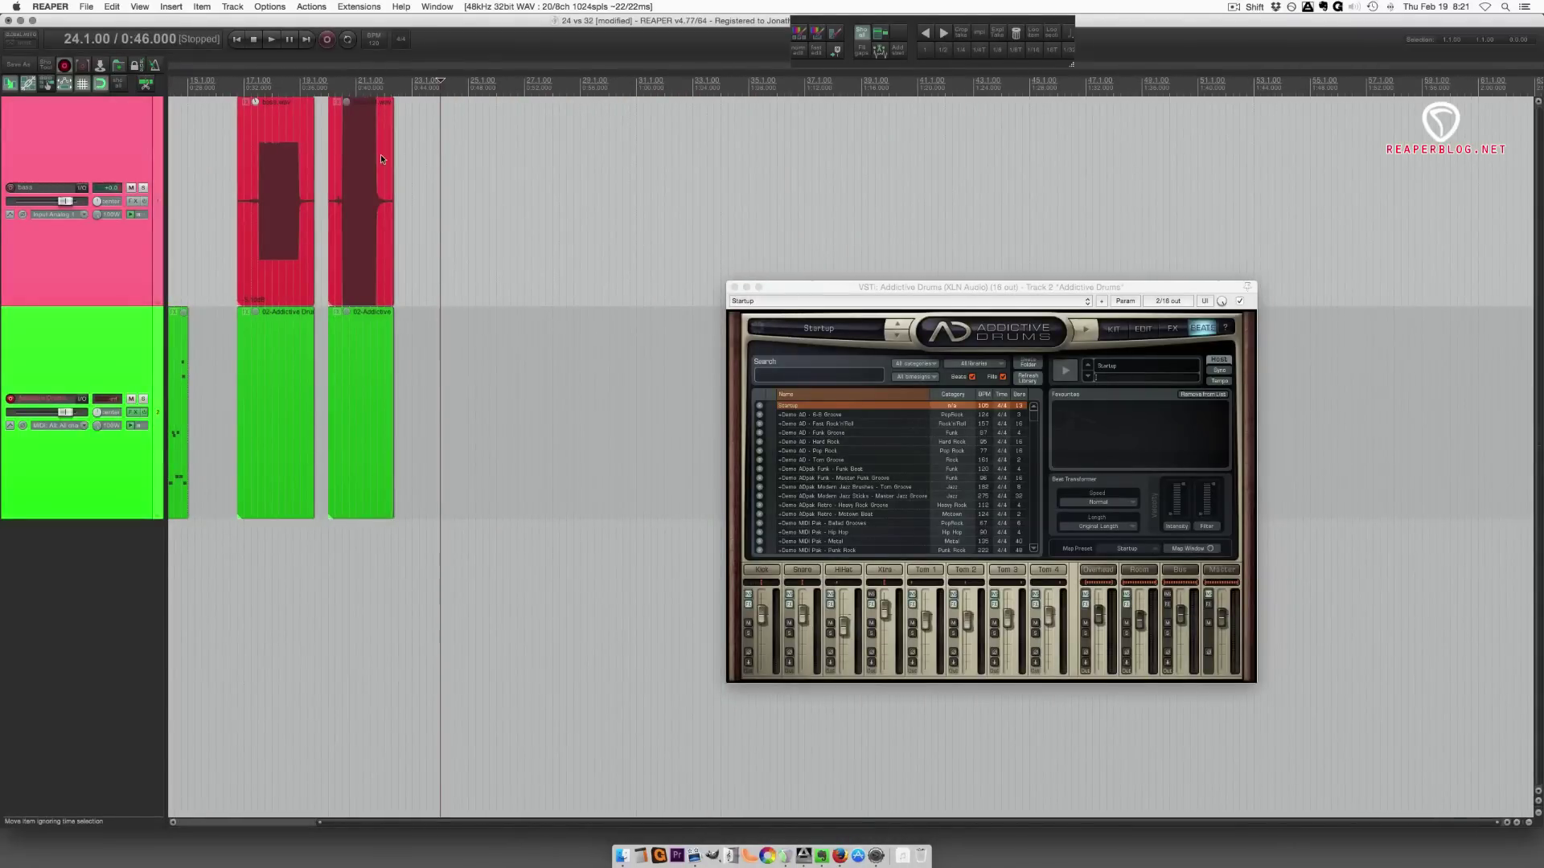
{"action": "scroll", "coordinate": [384, 132], "scroll_direction": "right", "scroll_amount": 2}
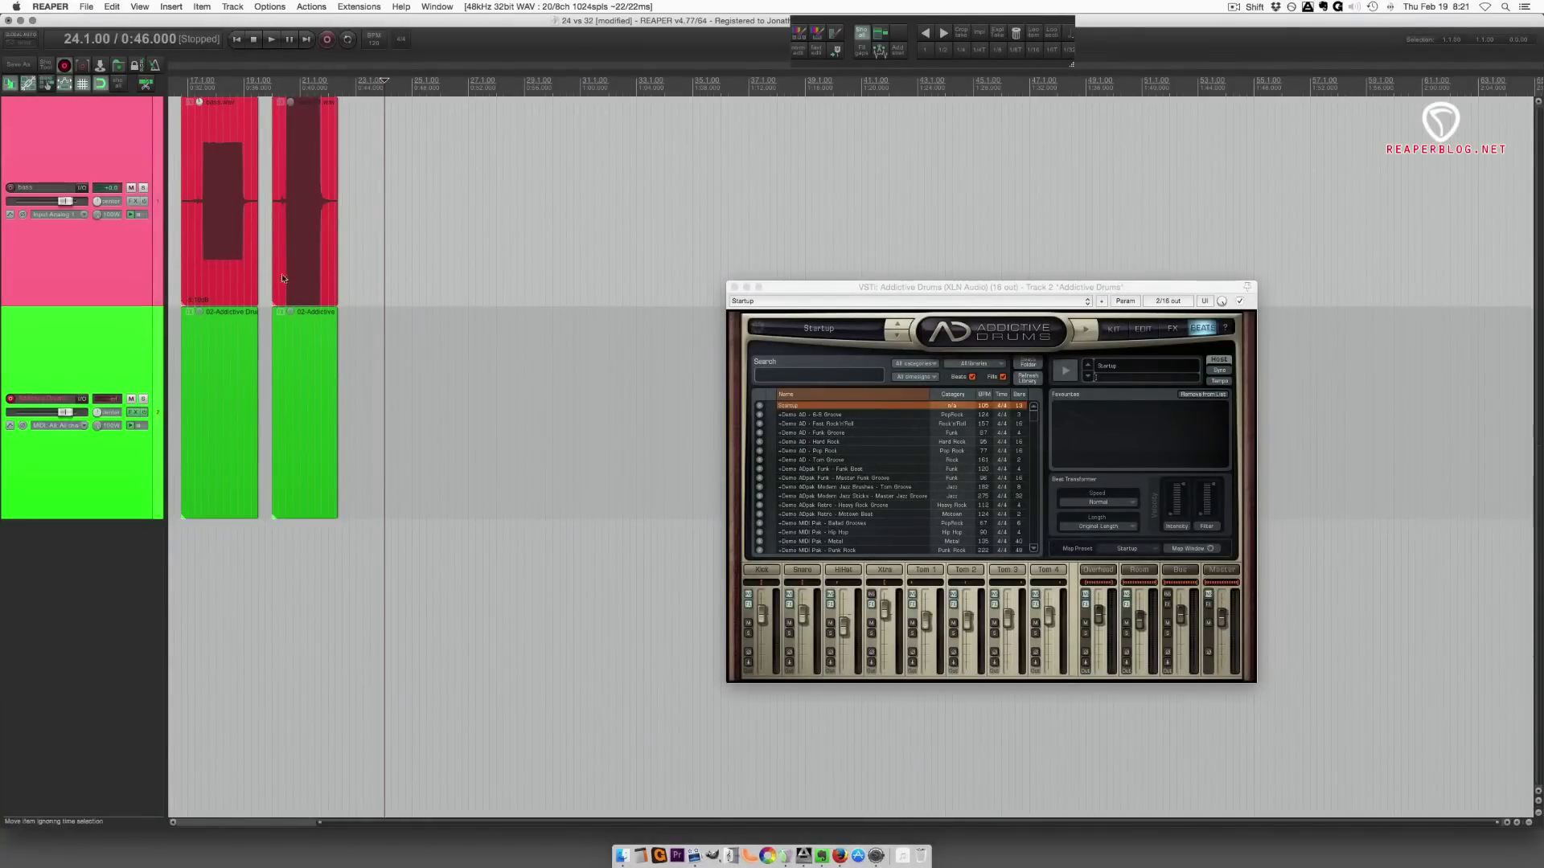
{"action": "left_click", "coordinate": [349, 341]}
{"action": "scroll", "coordinate": [349, 342], "scroll_direction": "left", "scroll_amount": 10}
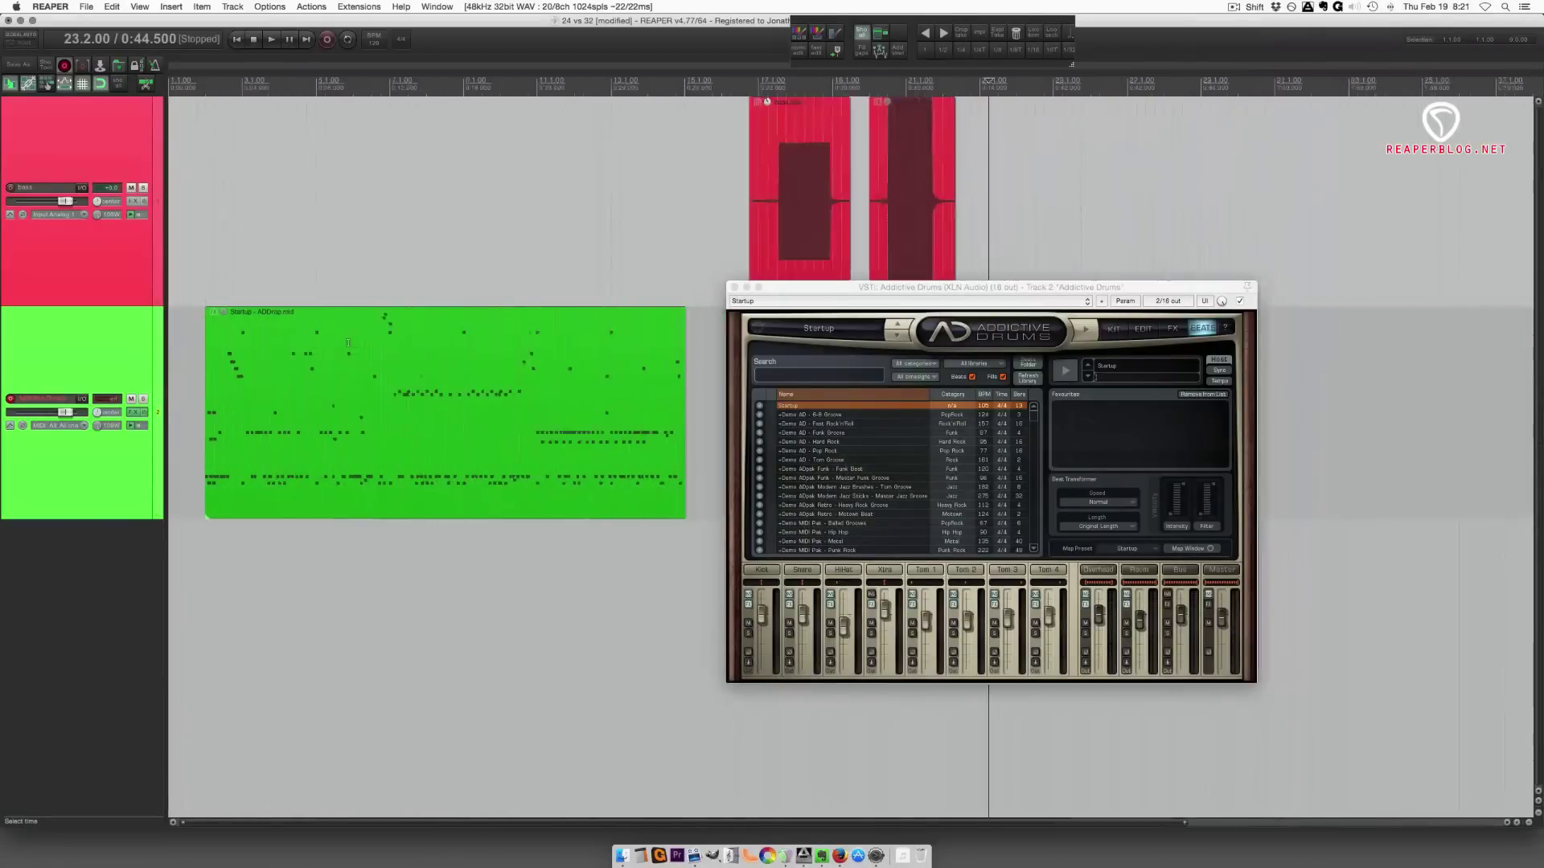
{"action": "left_click", "coordinate": [354, 384]}
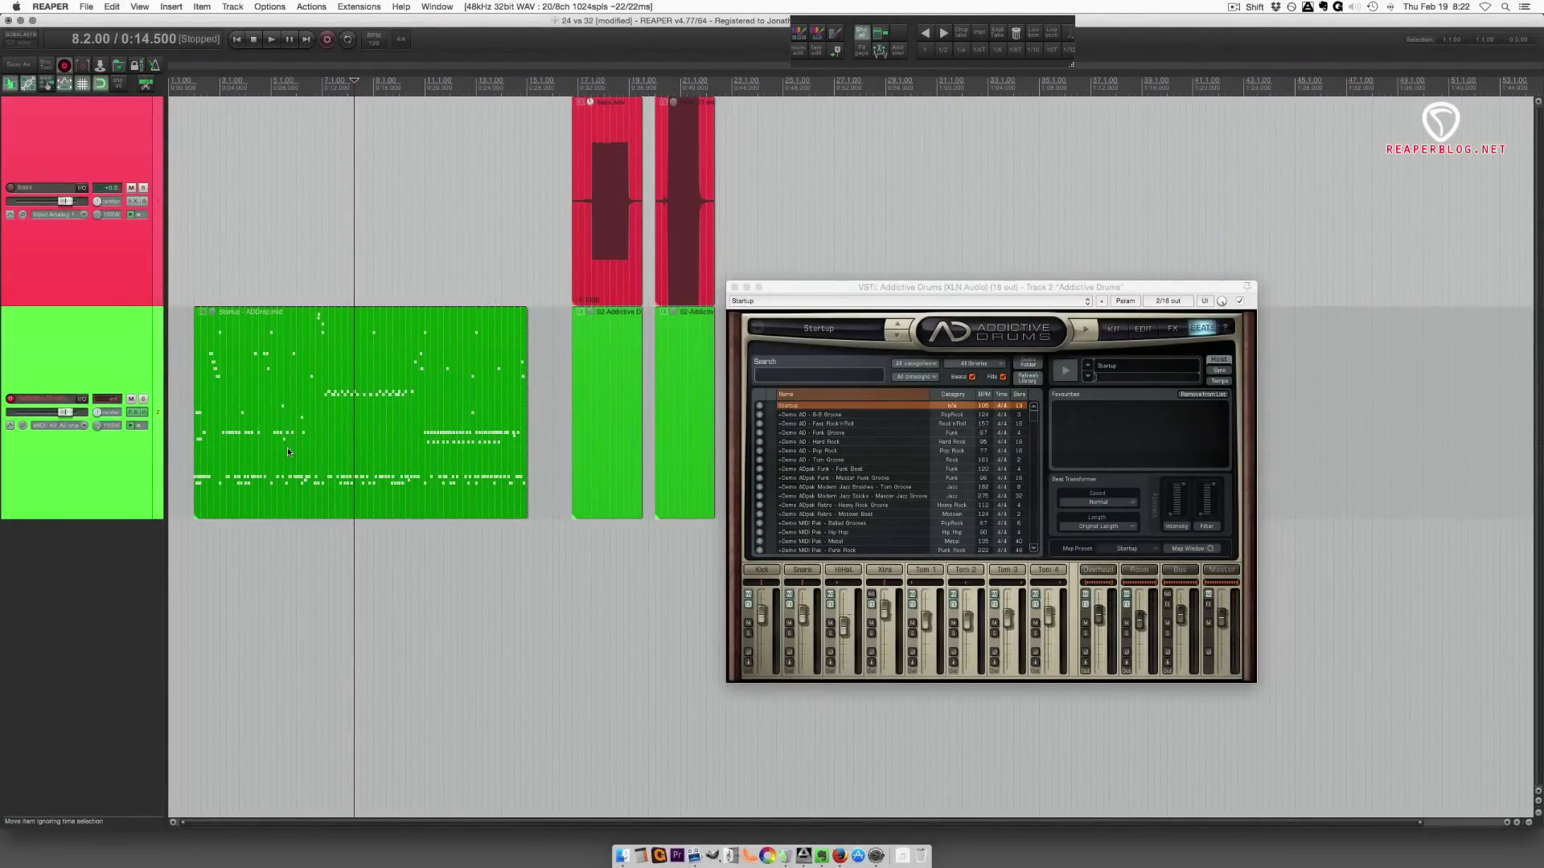
{"action": "left_click", "coordinate": [282, 272]}
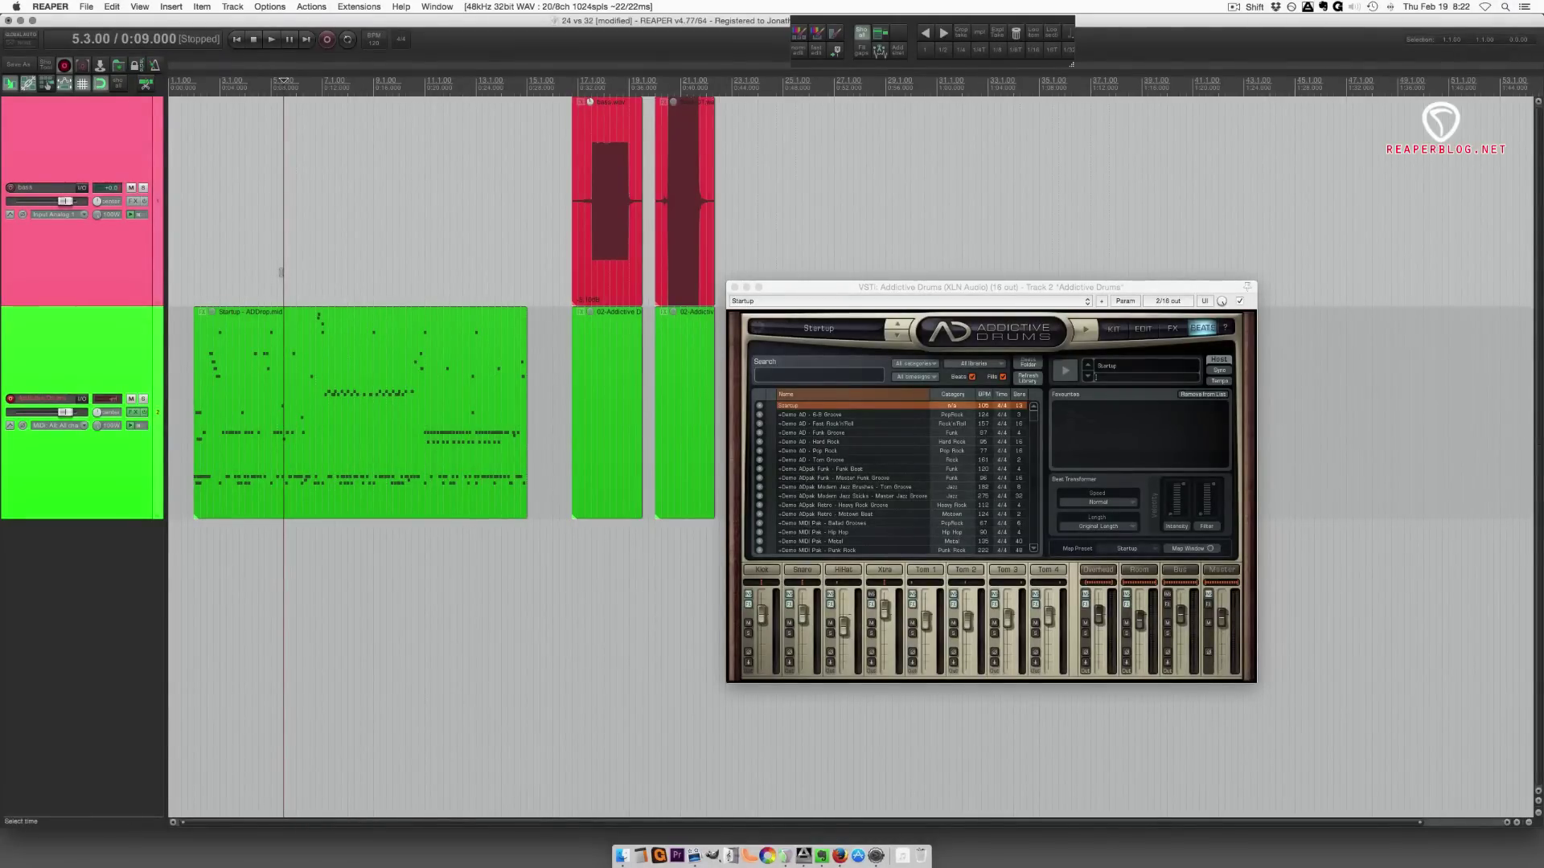
{"action": "key", "text": "alt+Return"}
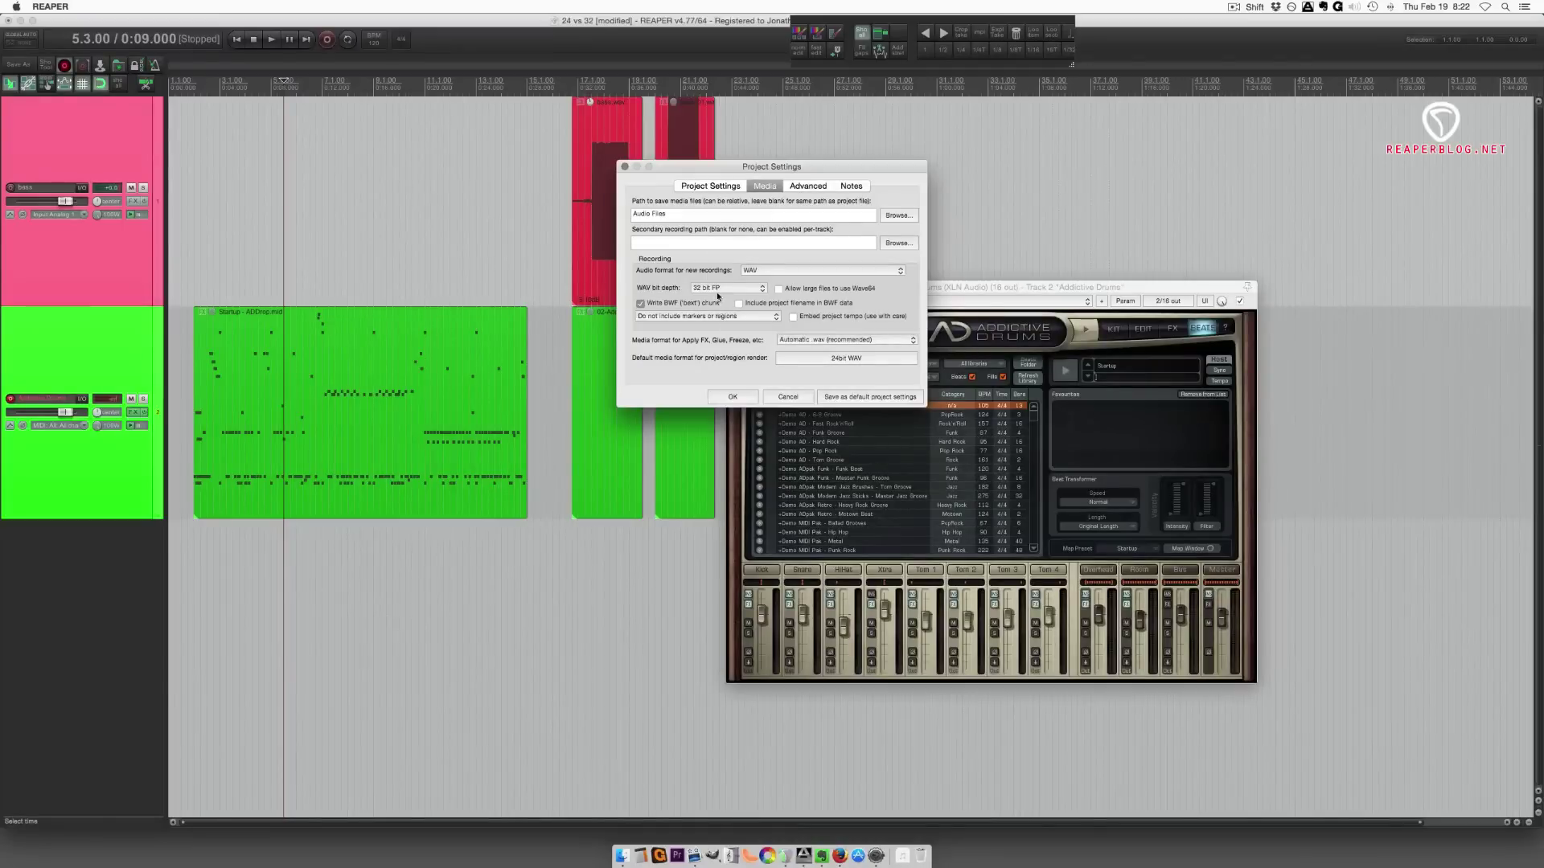
- Set the WAV recording bit depth back to 24 bit PCM and confirm
{"action": "left_click", "coordinate": [715, 288]}
{"action": "left_click", "coordinate": [709, 278]}
{"action": "left_click", "coordinate": [733, 396]}
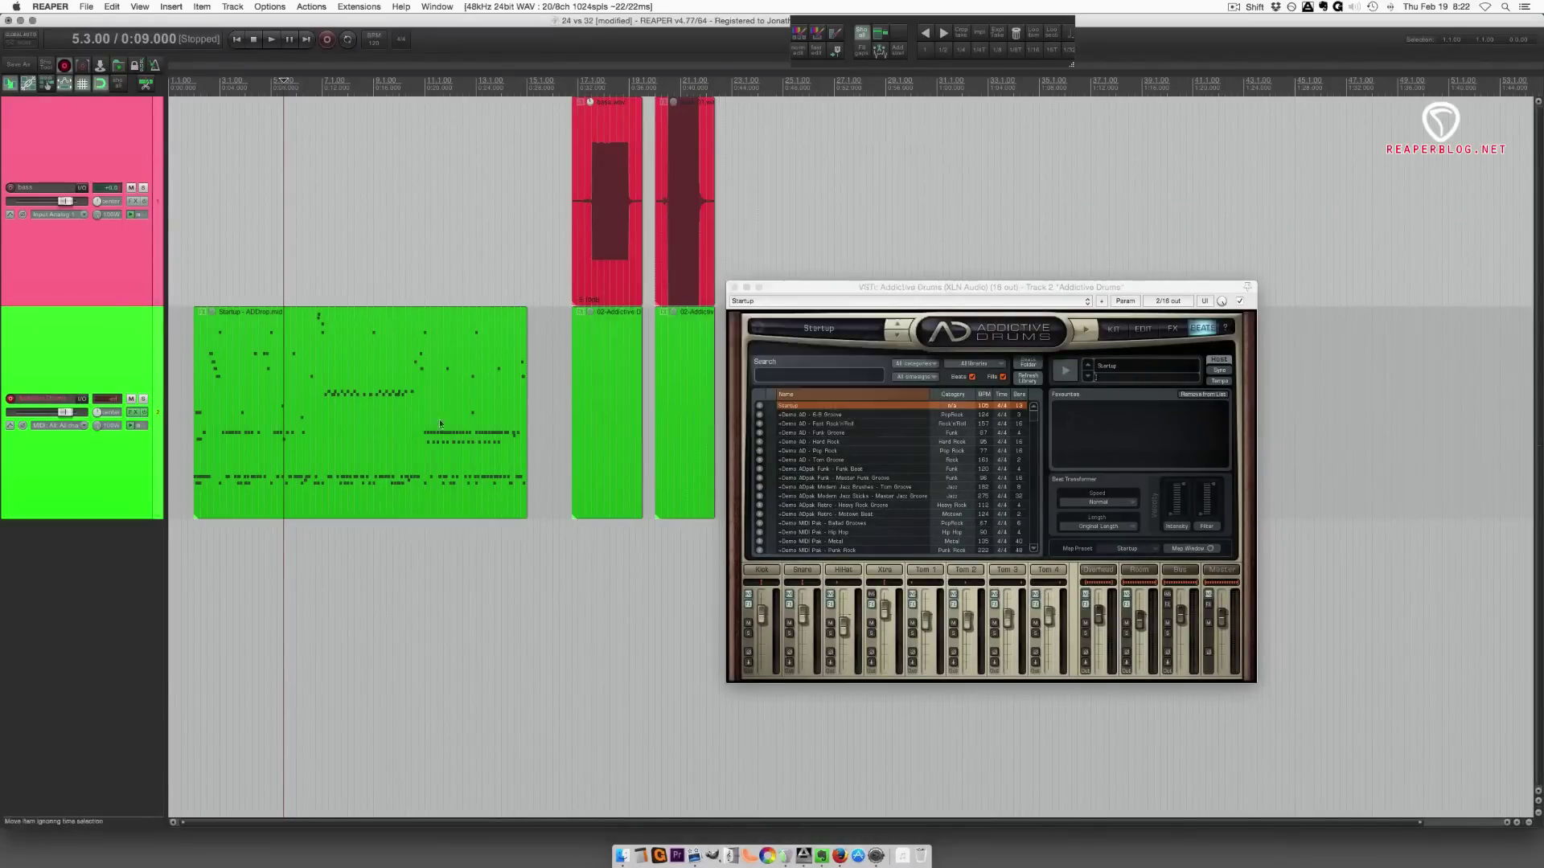
- Select the time range covering the drum MIDI item and zoom to fit it
{"action": "left_click", "coordinate": [226, 281]}
{"action": "left_click_drag", "start_coordinate": [194, 291], "coordinate": [528, 450]}
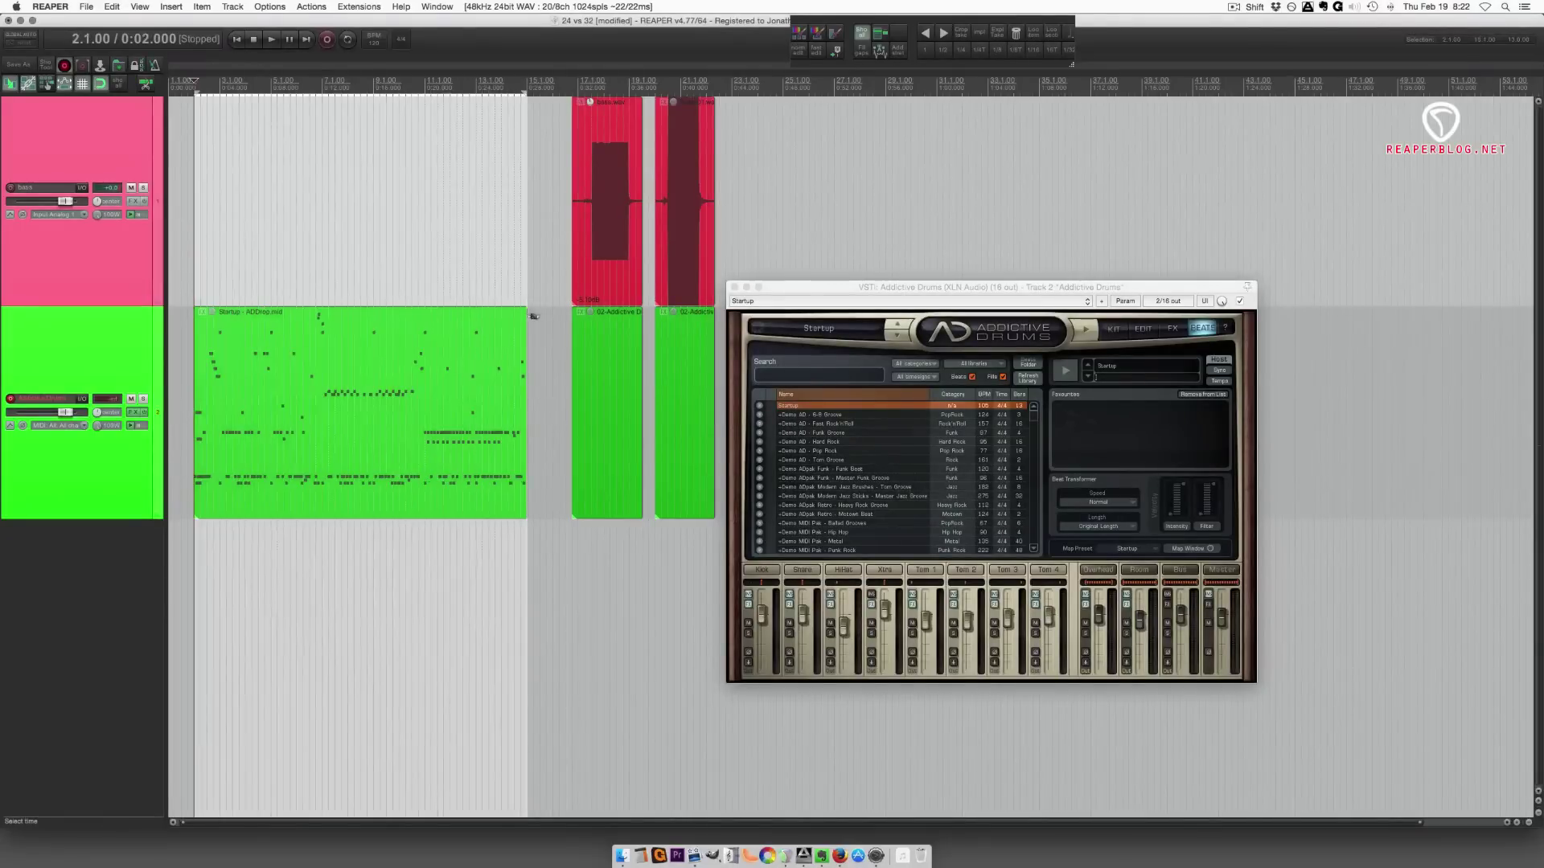
{"action": "key", "text": "z"}
{"action": "left_click_drag", "start_coordinate": [1001, 296], "coordinate": [1060, 416]}
{"action": "scroll", "coordinate": [616, 347], "scroll_direction": "down", "scroll_amount": 3}
{"action": "scroll", "coordinate": [616, 347], "scroll_direction": "down", "scroll_amount": 2}
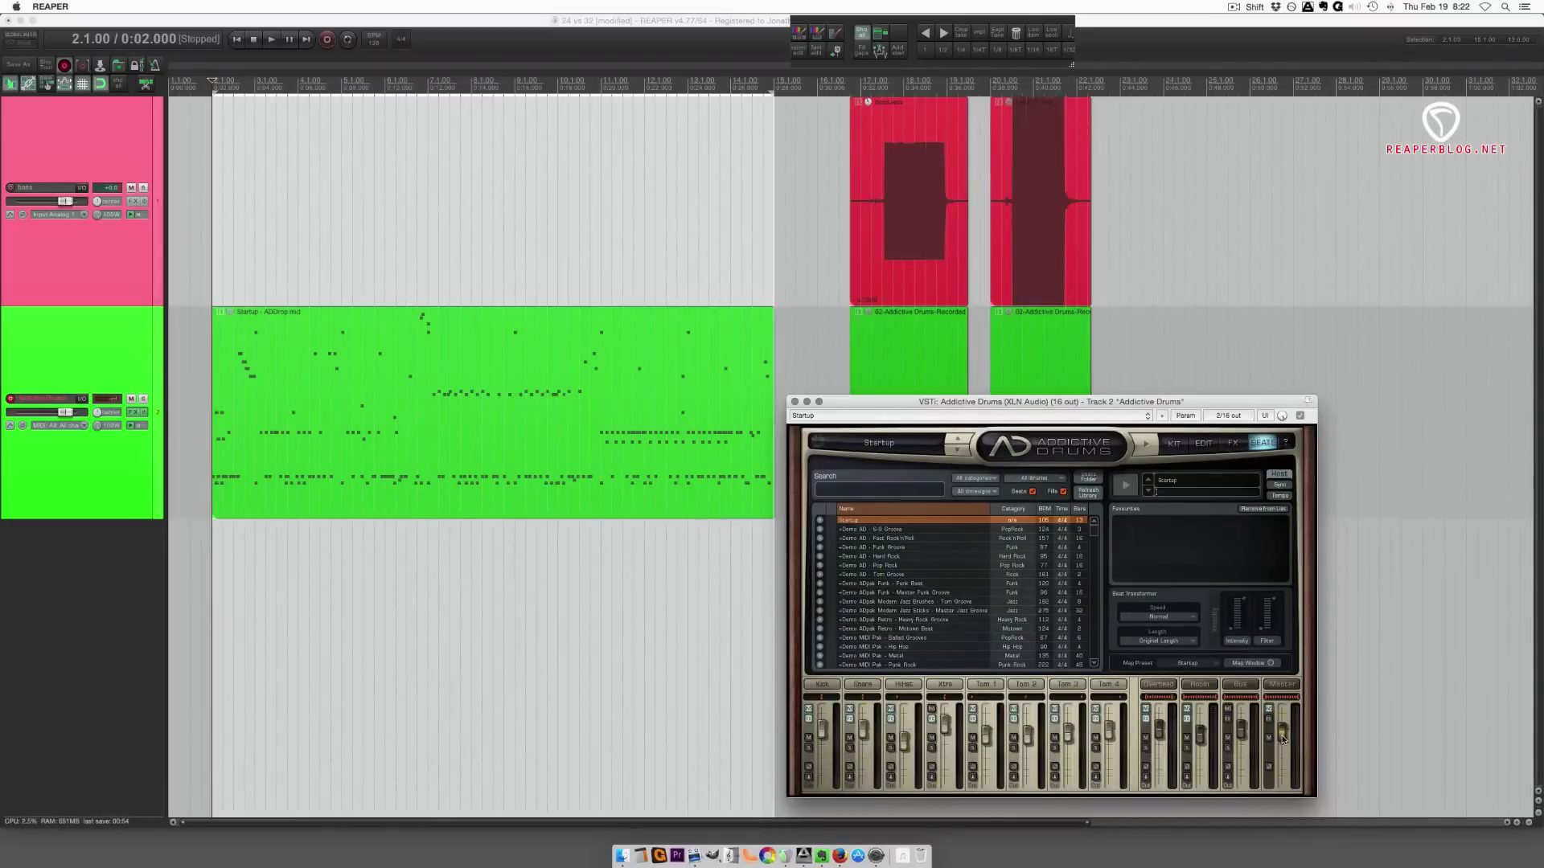
- Play the drum pattern while raising the Addictive Drums master level to 10 dB
{"action": "key", "text": "space"}
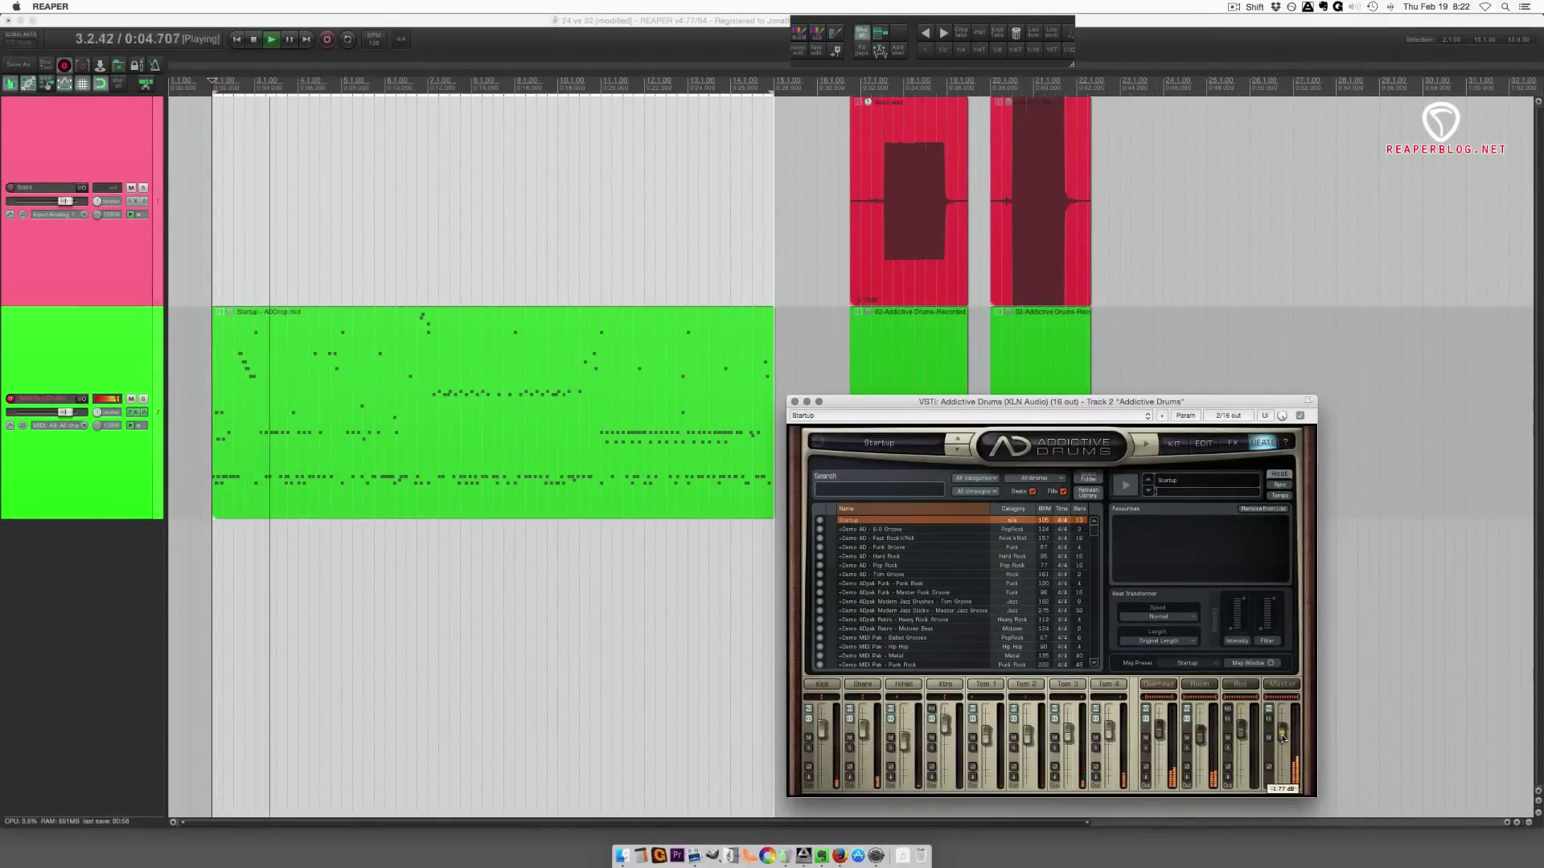
{"action": "left_click_drag", "start_coordinate": [1282, 738], "coordinate": [1284, 713]}
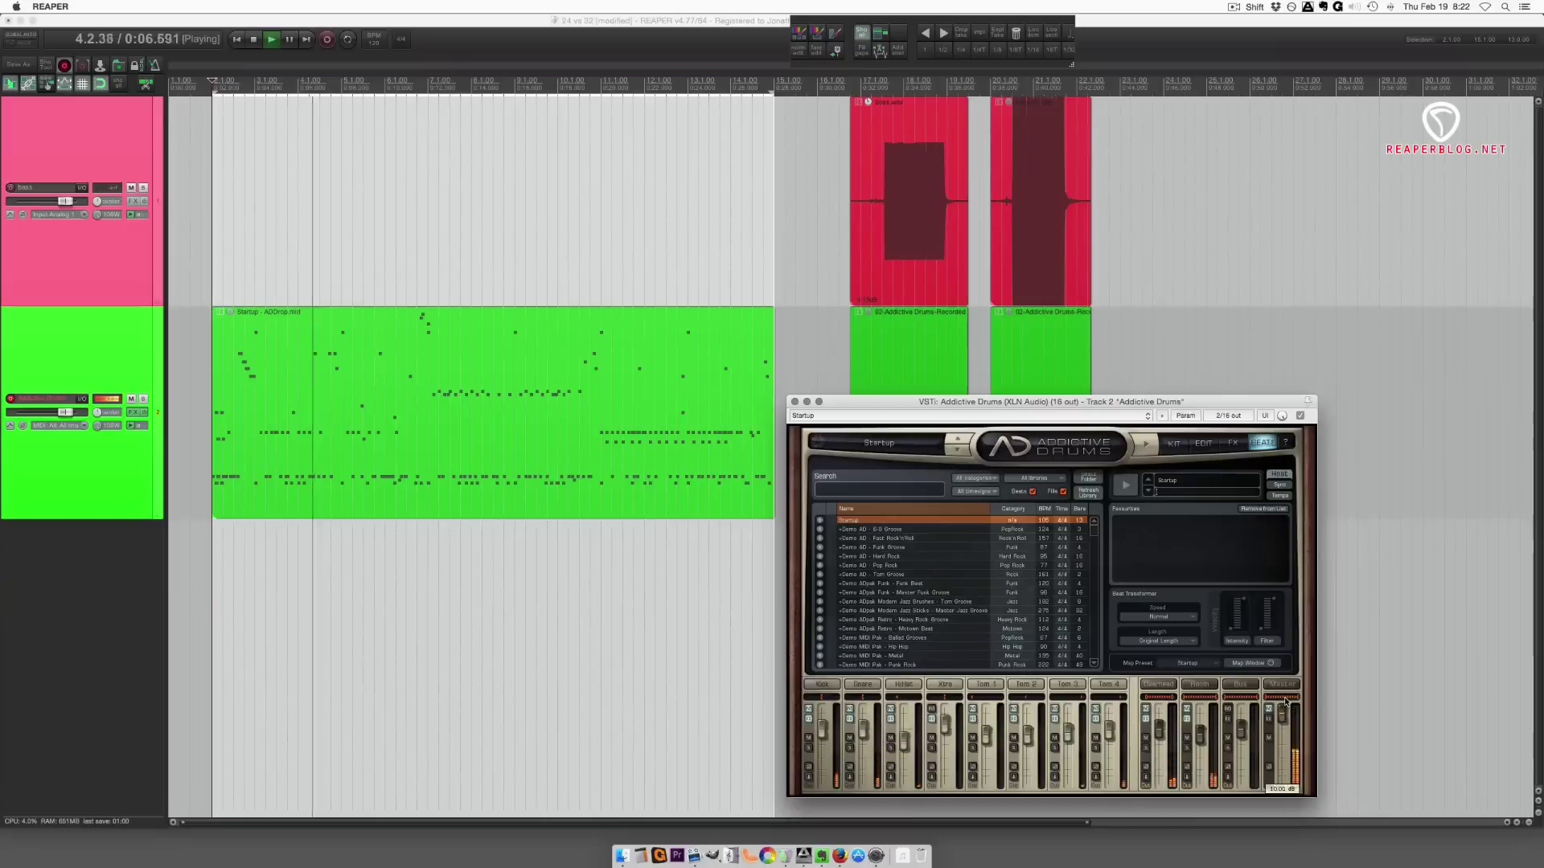
{"action": "key", "text": "space"}
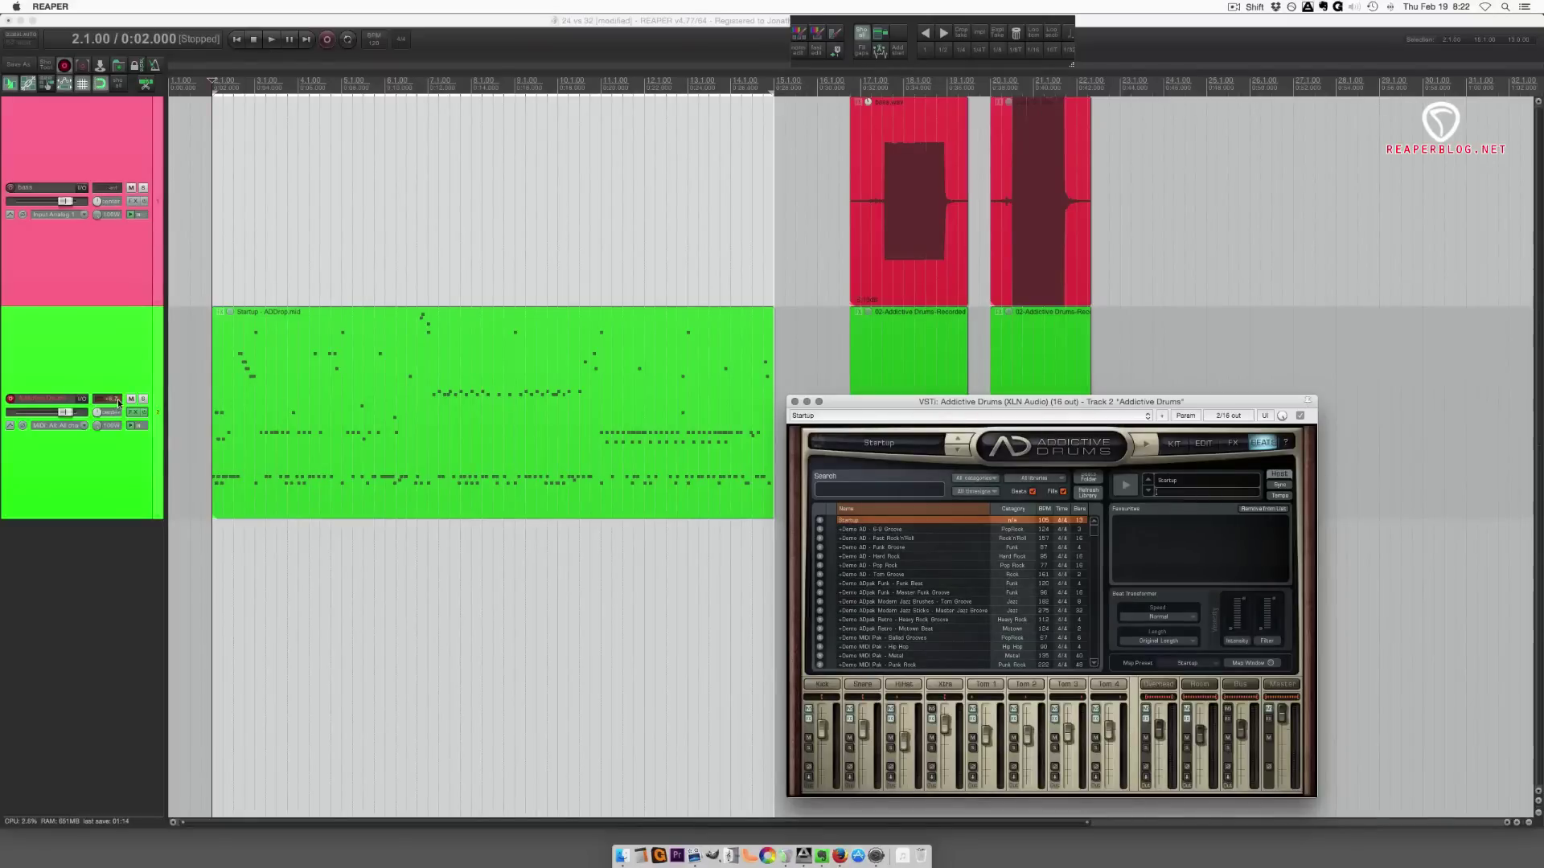
{"action": "key", "text": "alt+Return"}
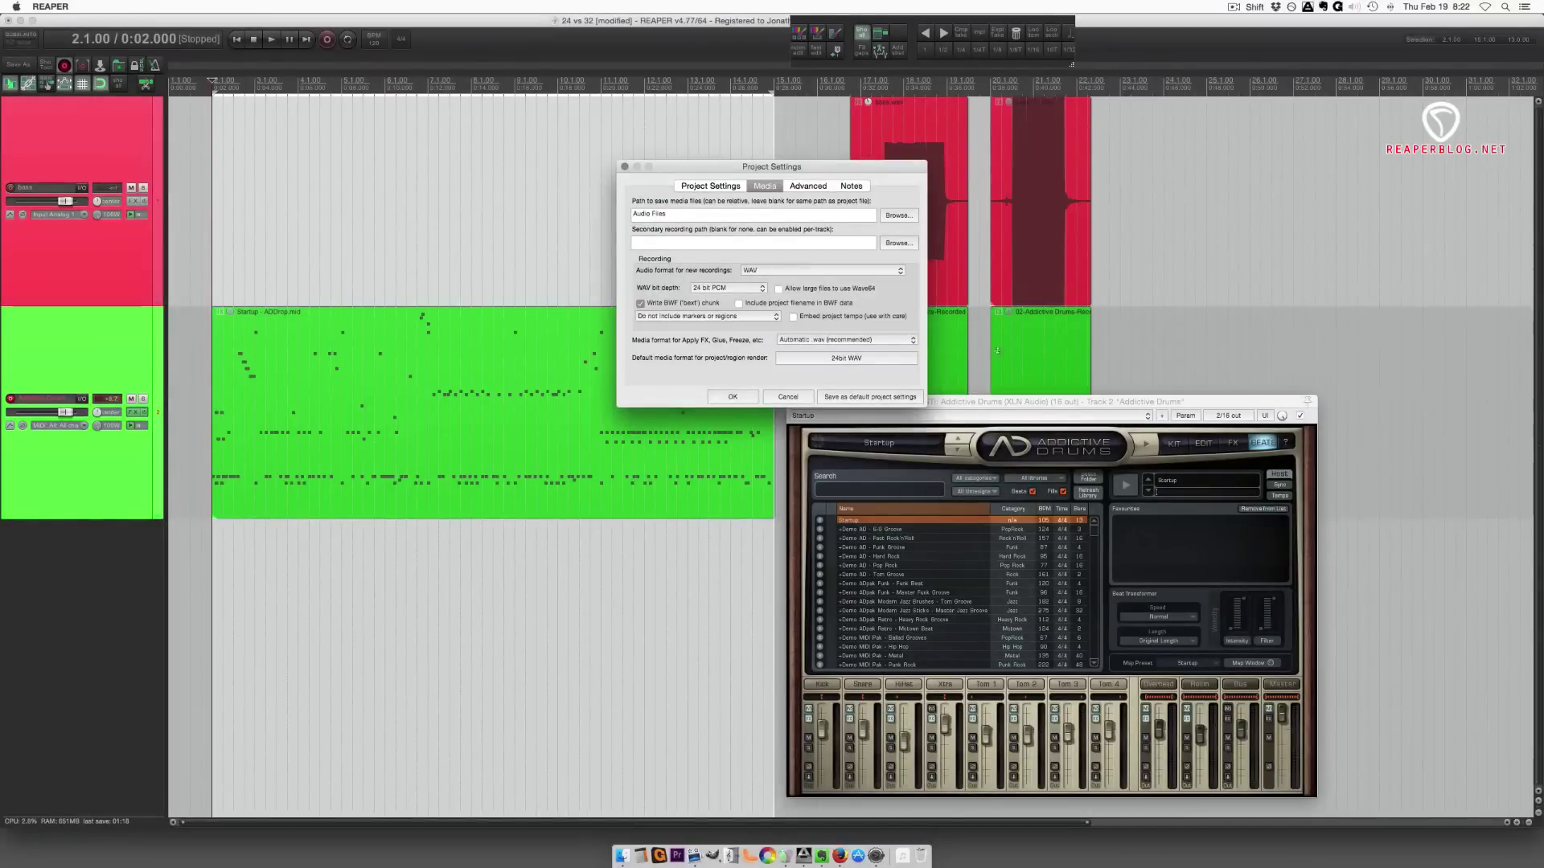
- Set the Apply FX, Glue, Freeze media format to Recording format, then select the drum MIDI item
{"action": "left_click", "coordinate": [723, 190]}
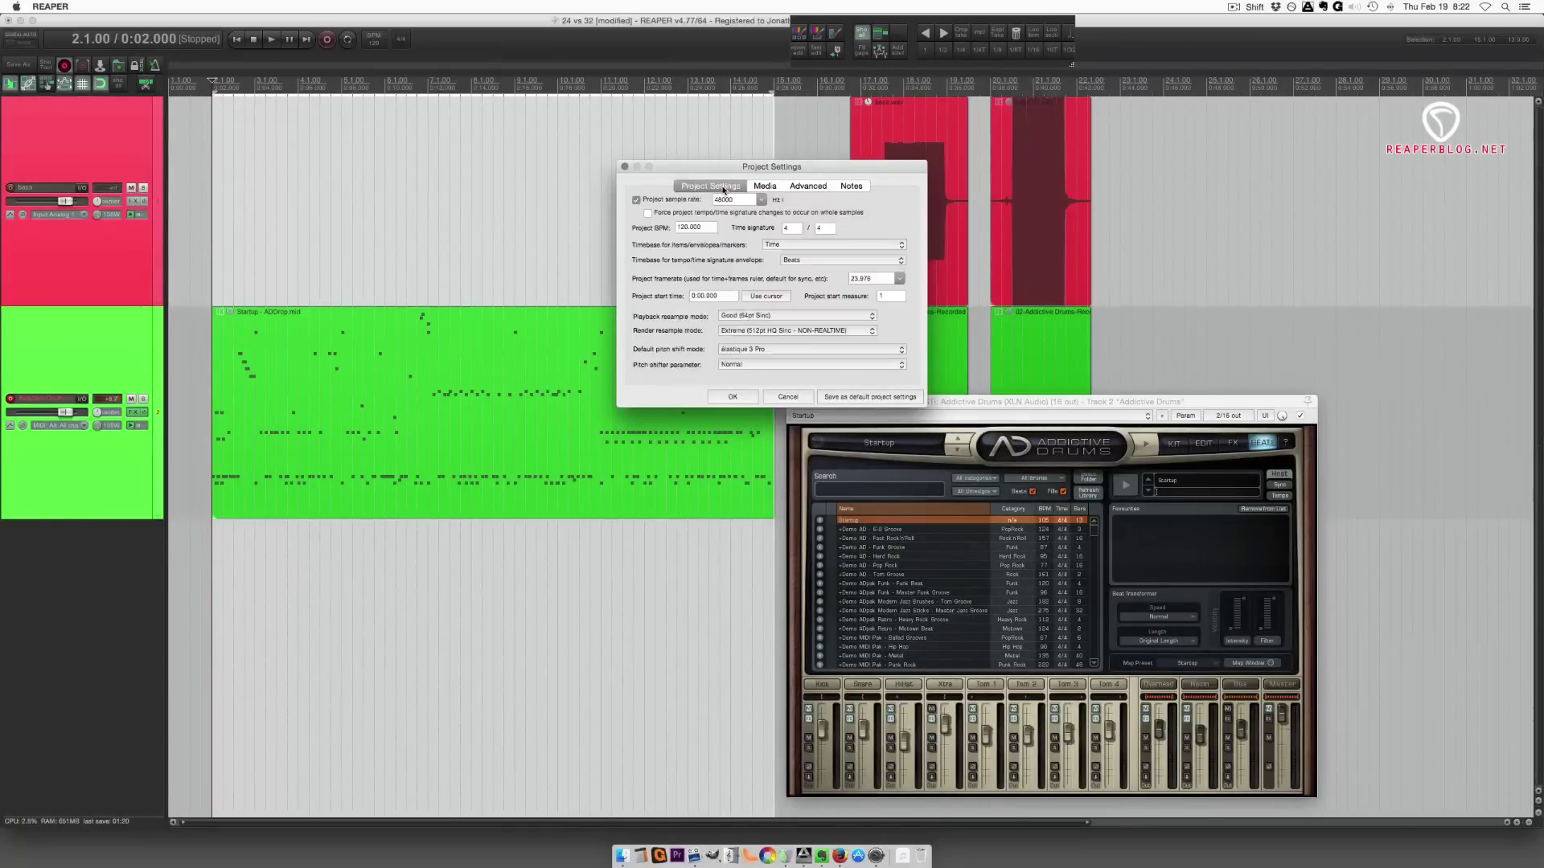
{"action": "left_click", "coordinate": [765, 186]}
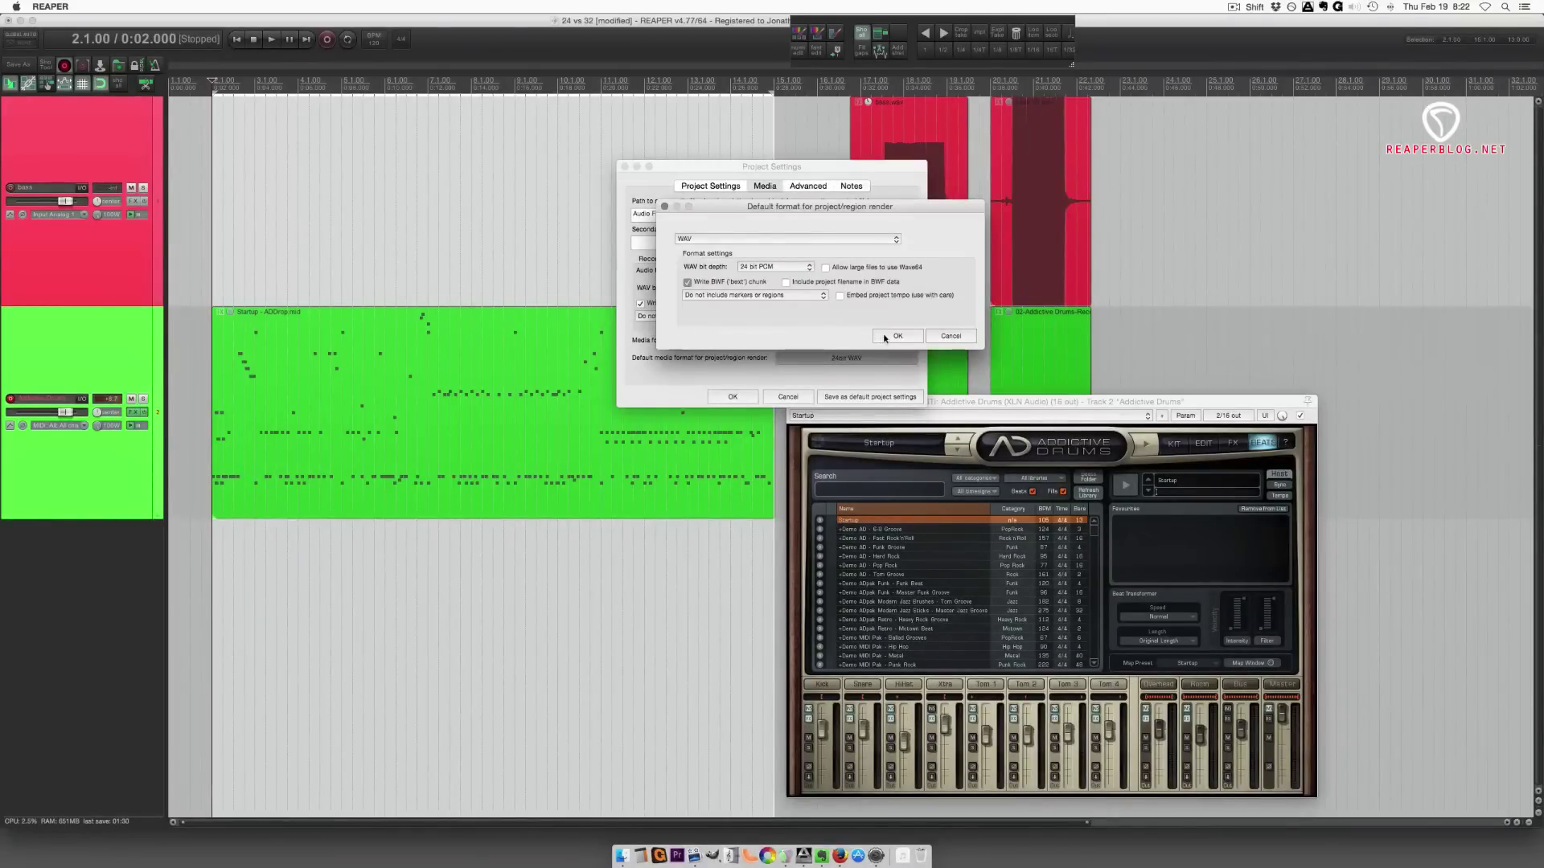
{"action": "left_click", "coordinate": [825, 335]}
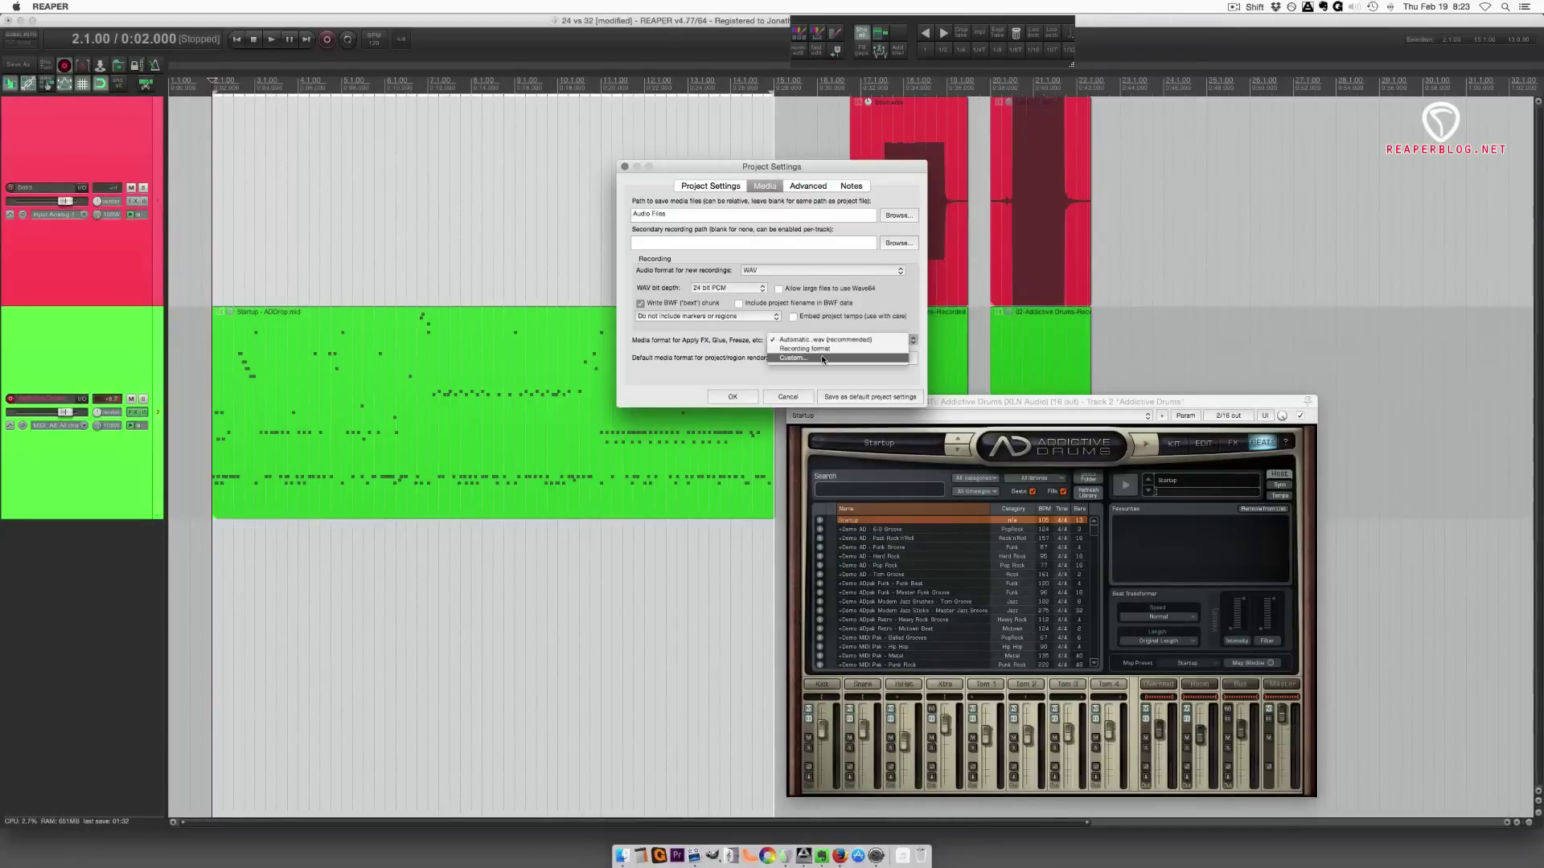
{"action": "left_click", "coordinate": [804, 349]}
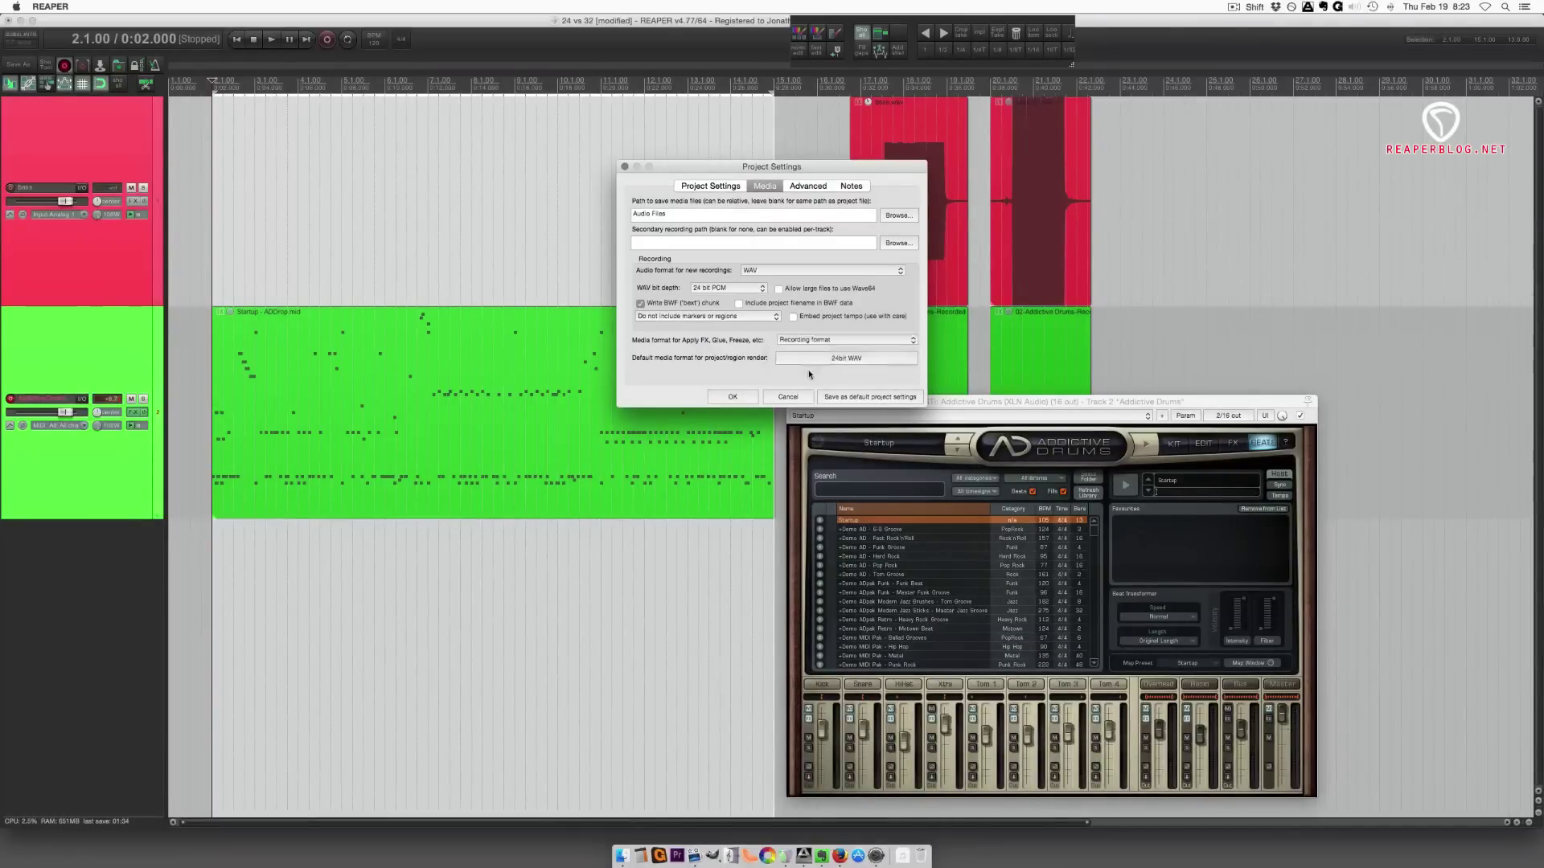
{"action": "left_click", "coordinate": [734, 398]}
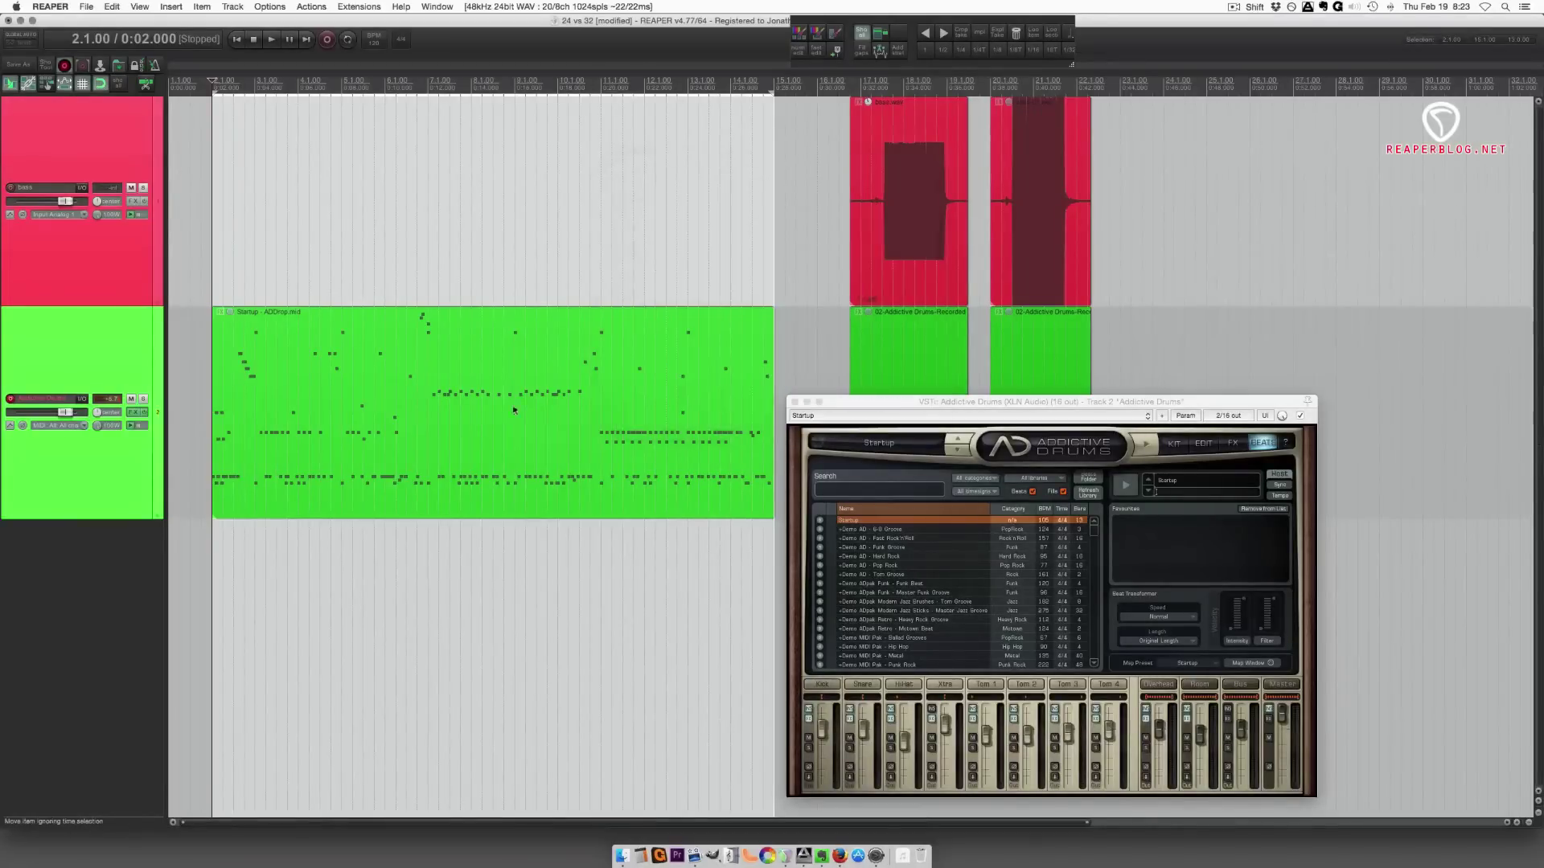
{"action": "left_click", "coordinate": [287, 451]}
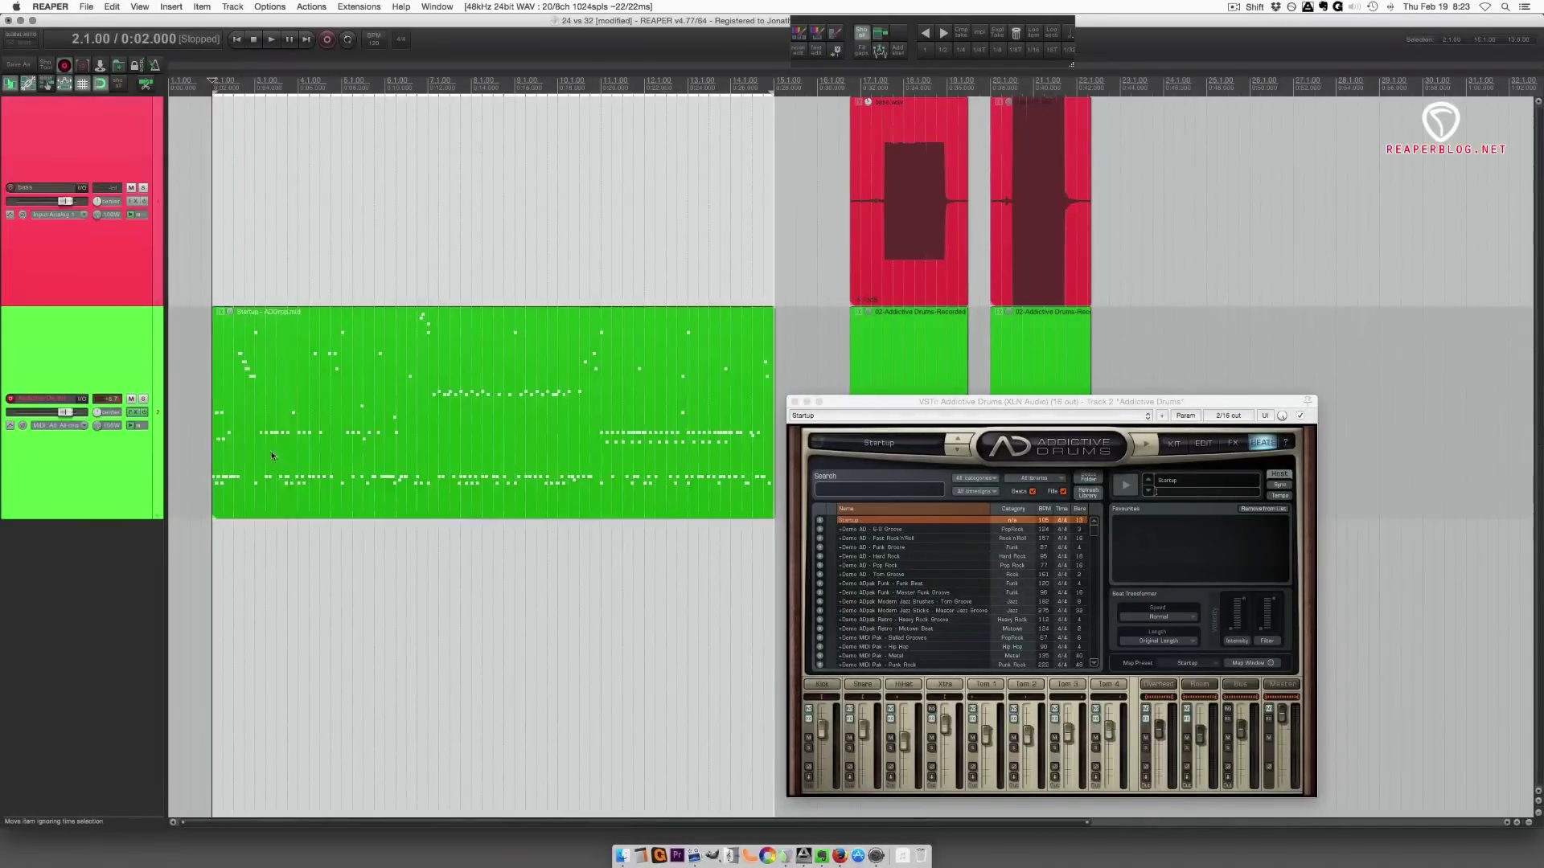
- Render the Addictive Drums track to a stereo stem track
{"action": "right_click", "coordinate": [129, 472]}
{"action": "mouse_move", "coordinate": [265, 563]}
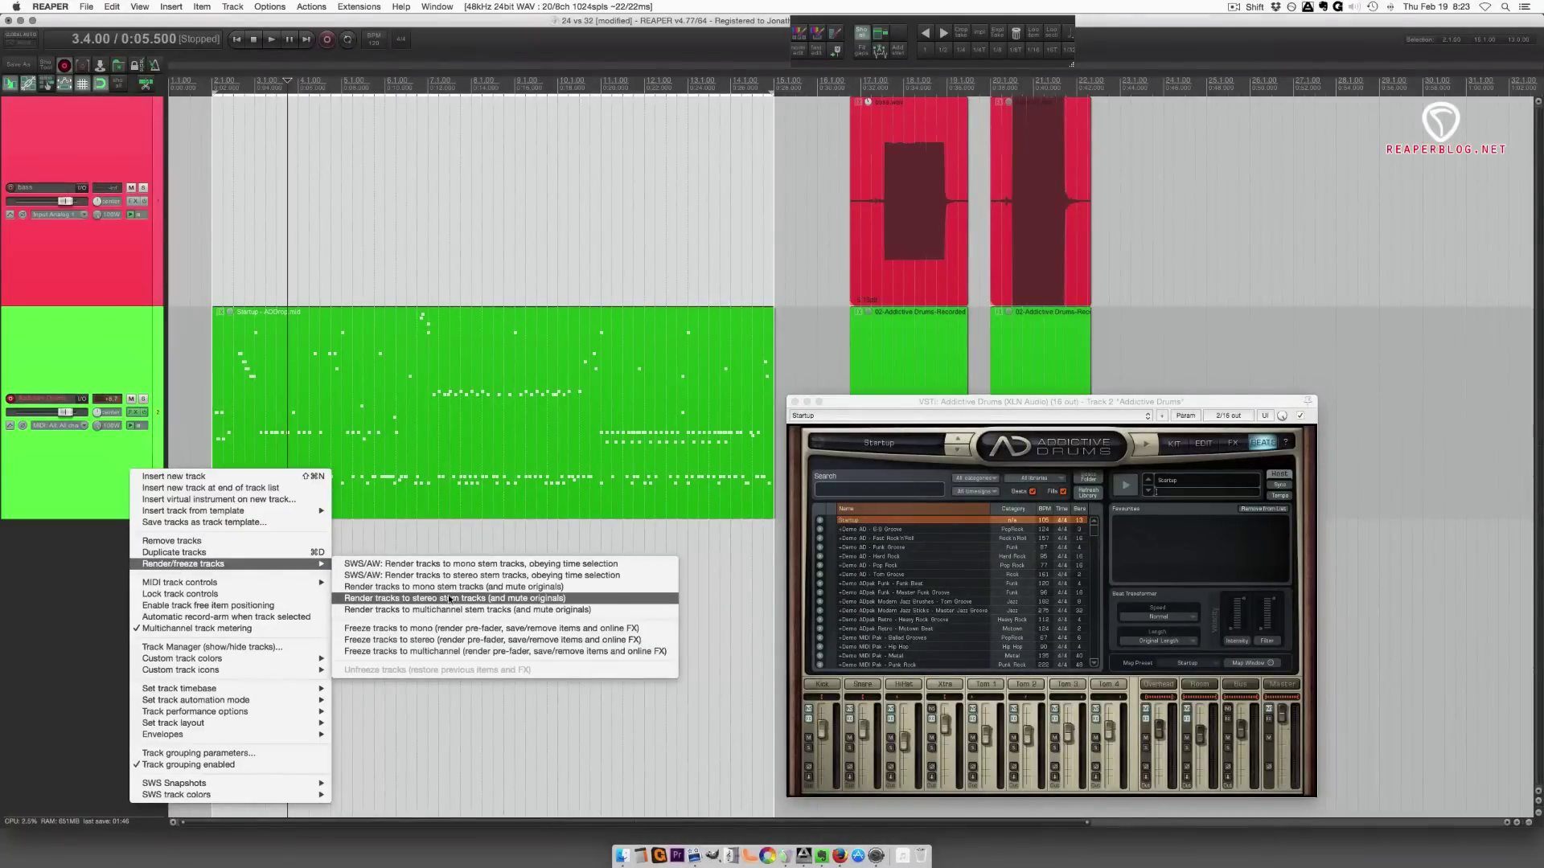
{"action": "left_click", "coordinate": [449, 600]}
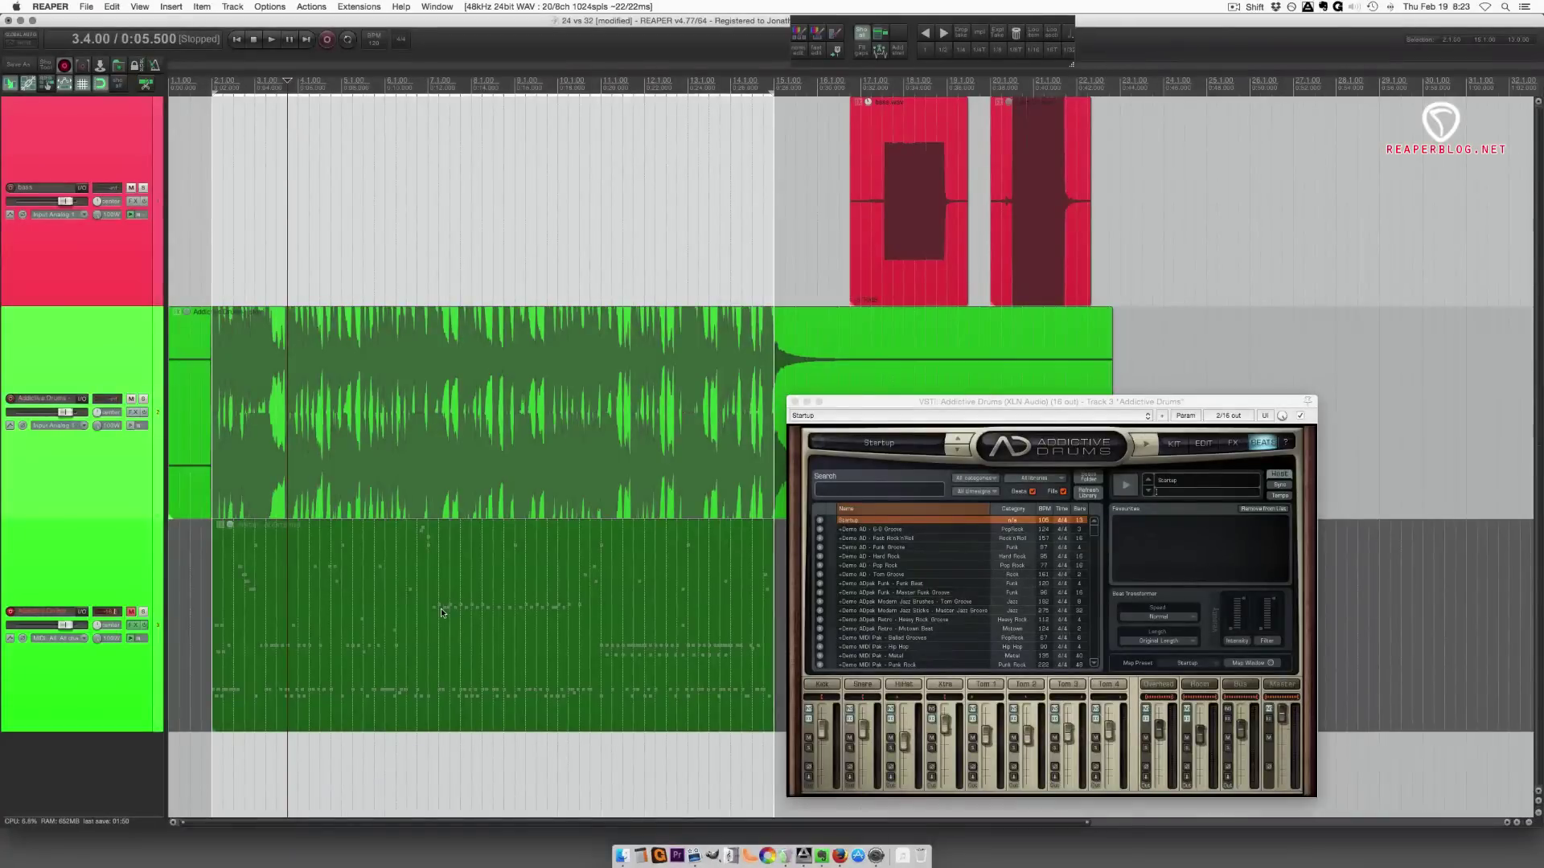
- Solo the new stem track, play it back, and zoom out to the whole project
{"action": "left_click", "coordinate": [144, 400]}
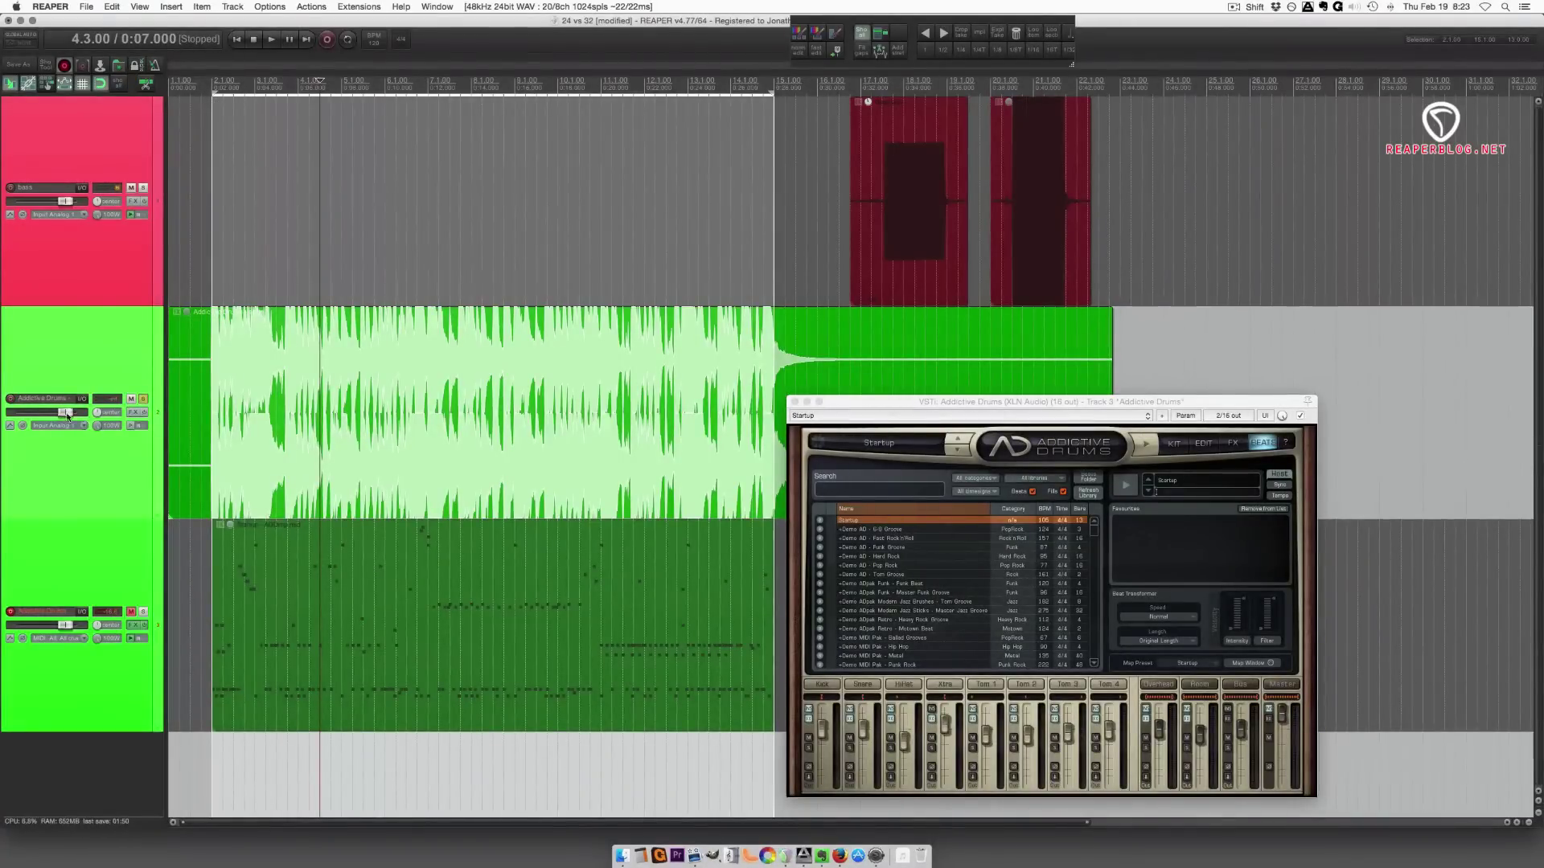
{"action": "key", "text": "space"}
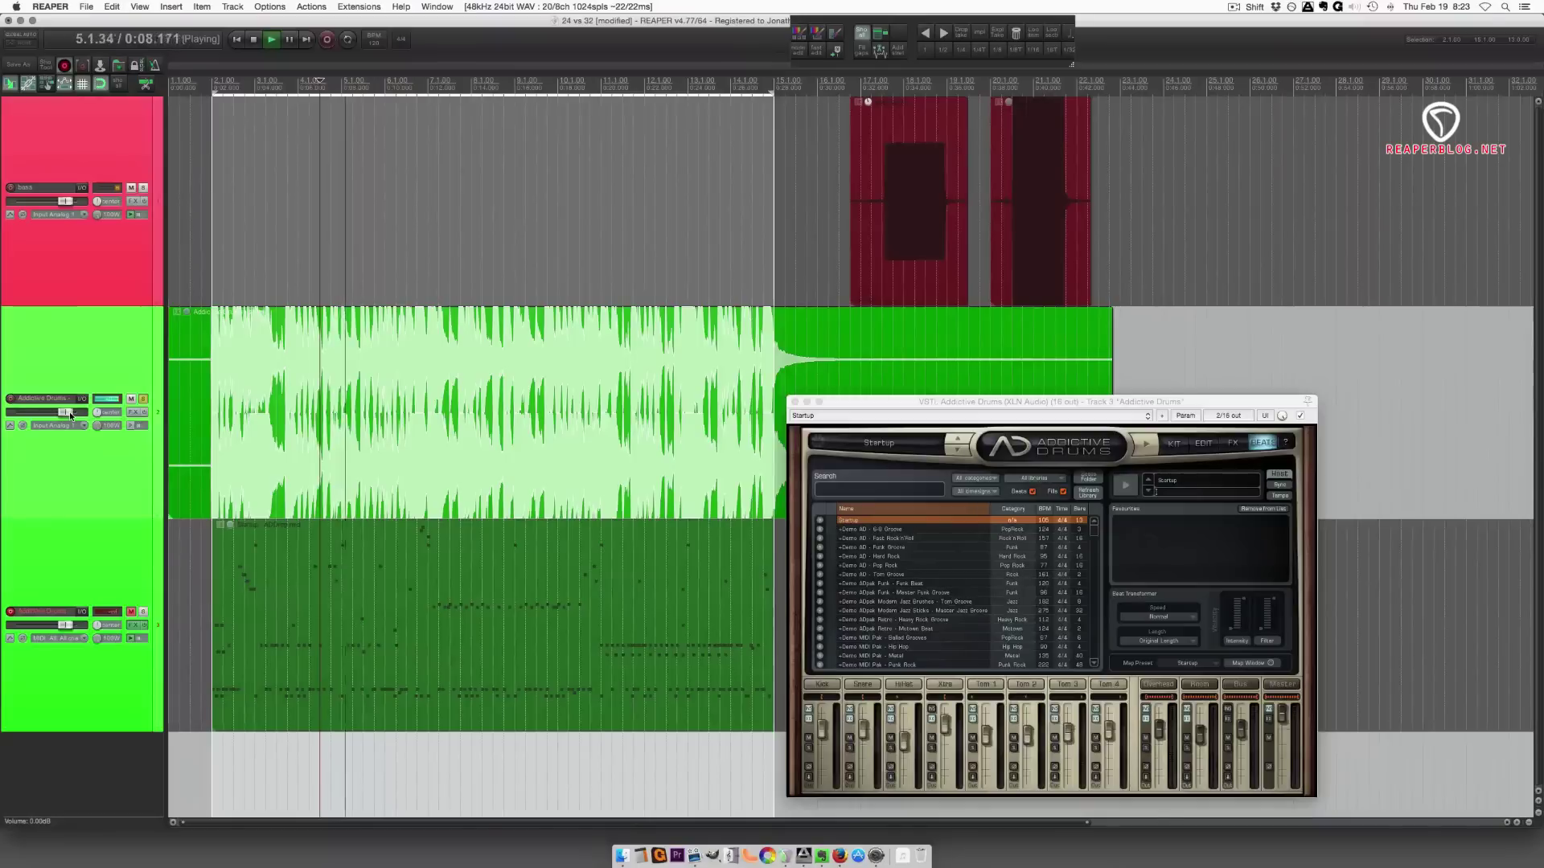
{"action": "key", "text": "space"}
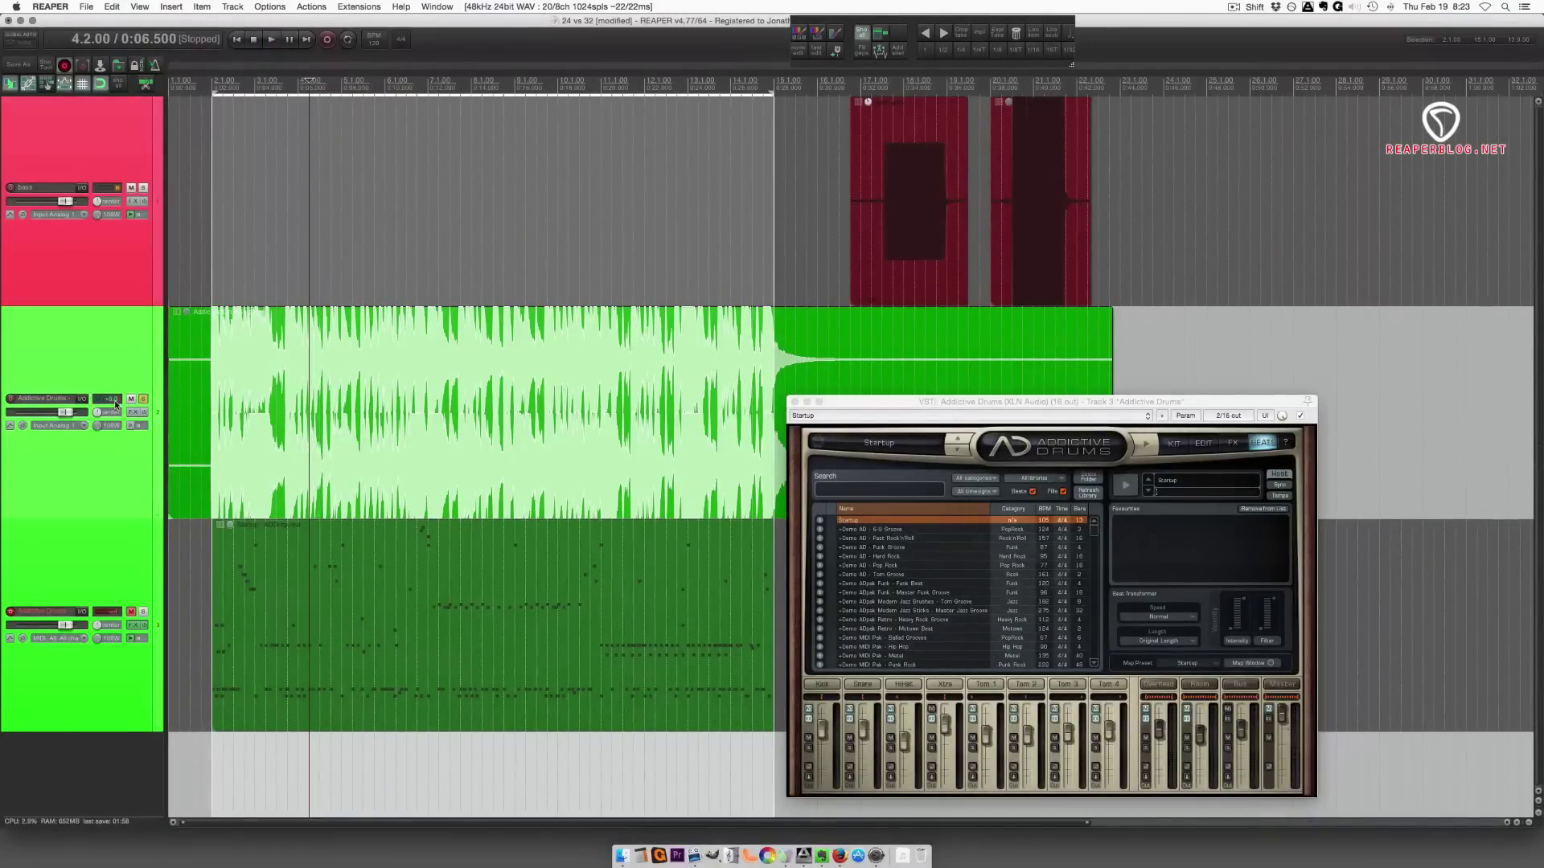
{"action": "key", "text": "minus"}
- Delete the rendered stem track and select the drum MIDI item
{"action": "key", "text": "Delete"}
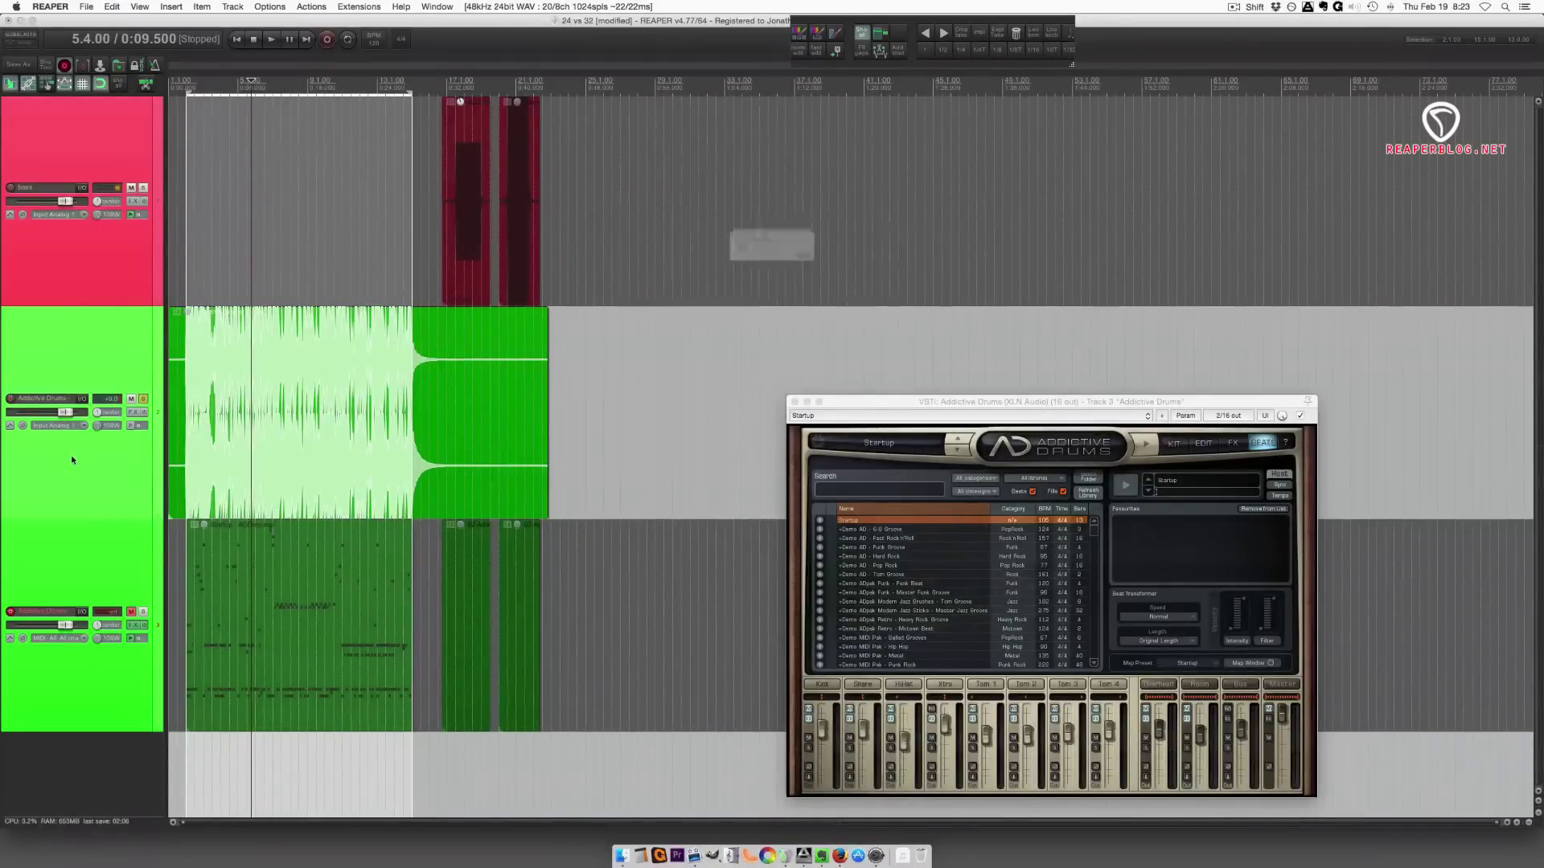
{"action": "left_click", "coordinate": [861, 275]}
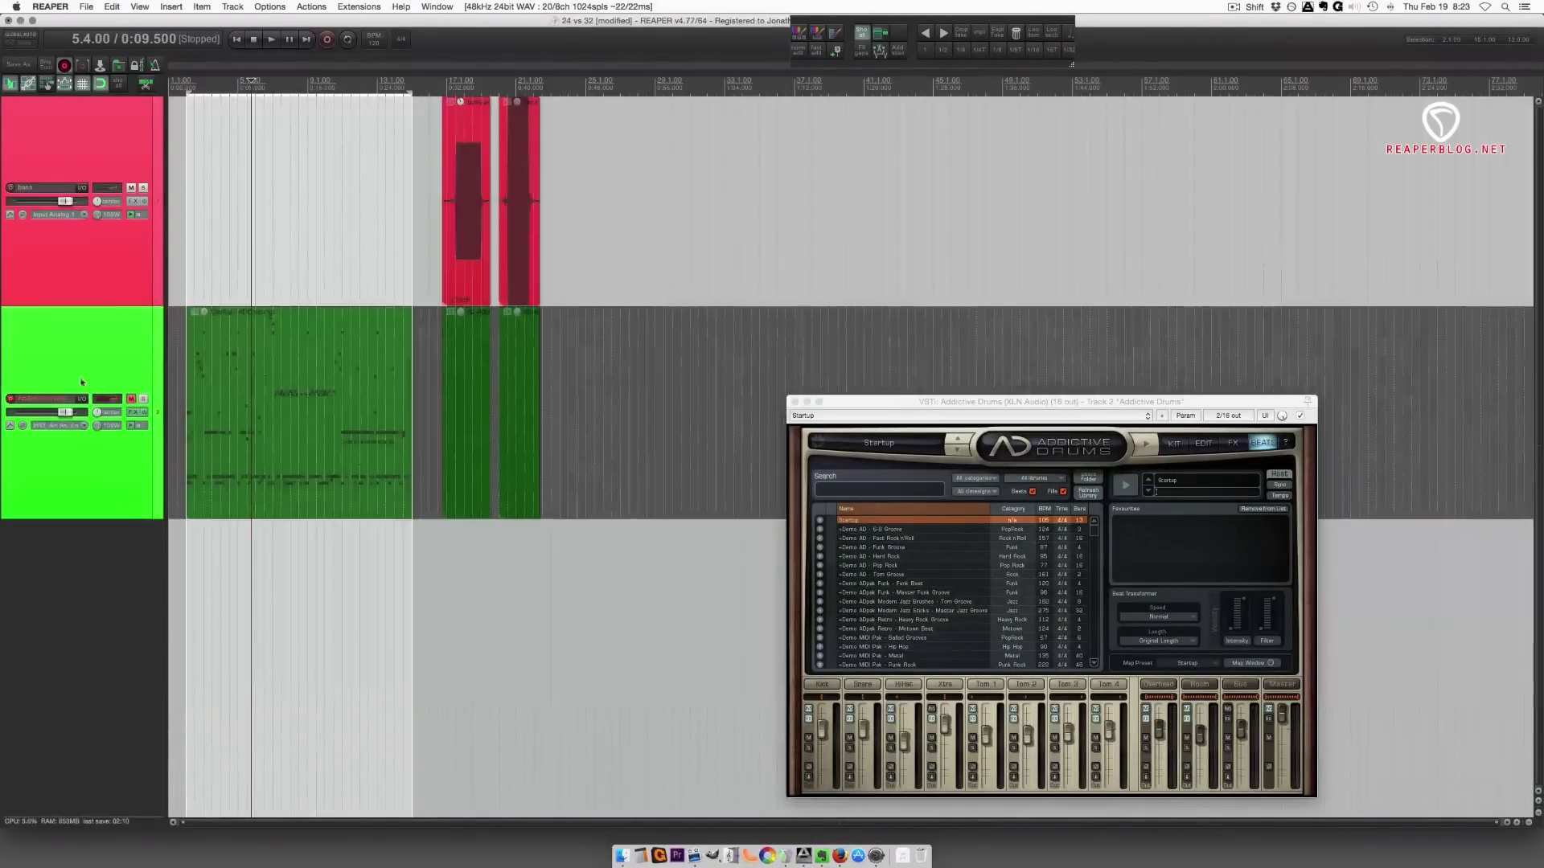
{"action": "left_click", "coordinate": [266, 473]}
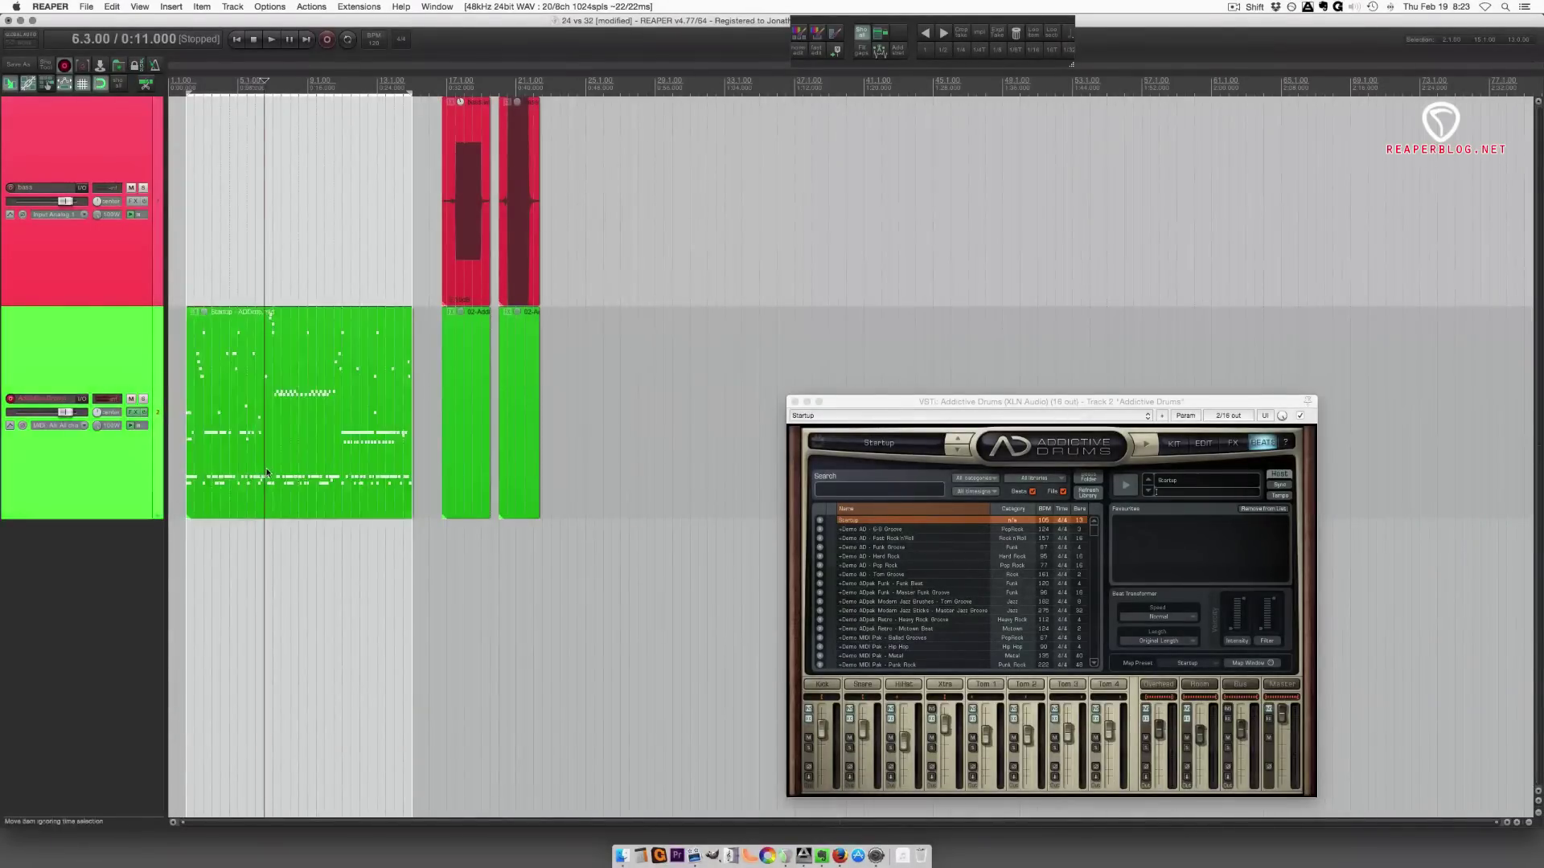
- Set the project's WAV recording bit depth to 32 bit FP
{"action": "key", "text": "alt+Return"}
{"action": "left_click", "coordinate": [726, 288]}
{"action": "left_click", "coordinate": [727, 297]}
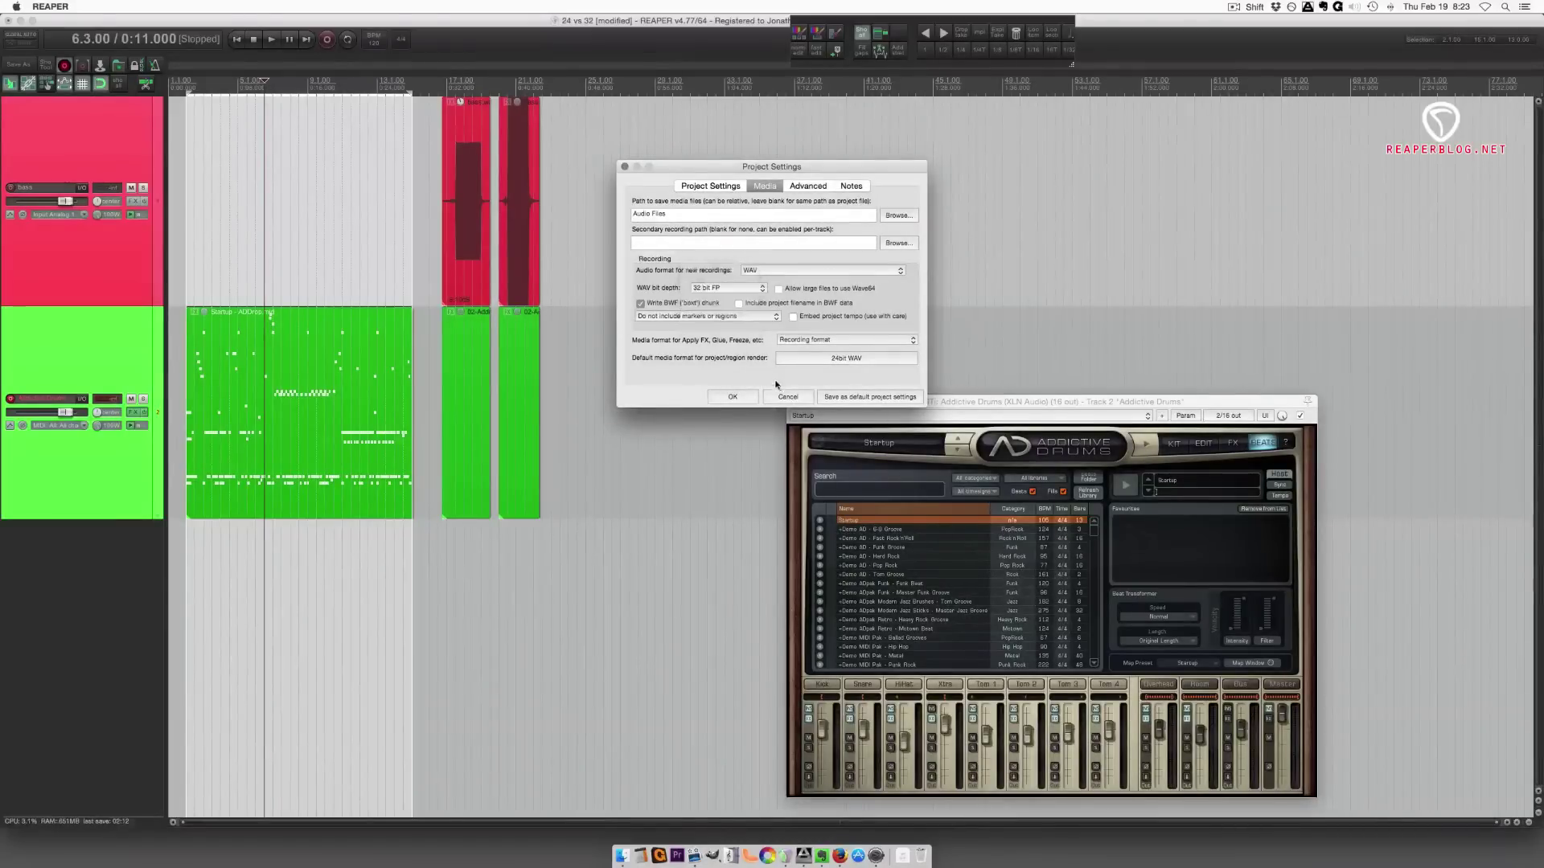
{"action": "left_click", "coordinate": [820, 343]}
{"action": "left_click", "coordinate": [814, 343]}
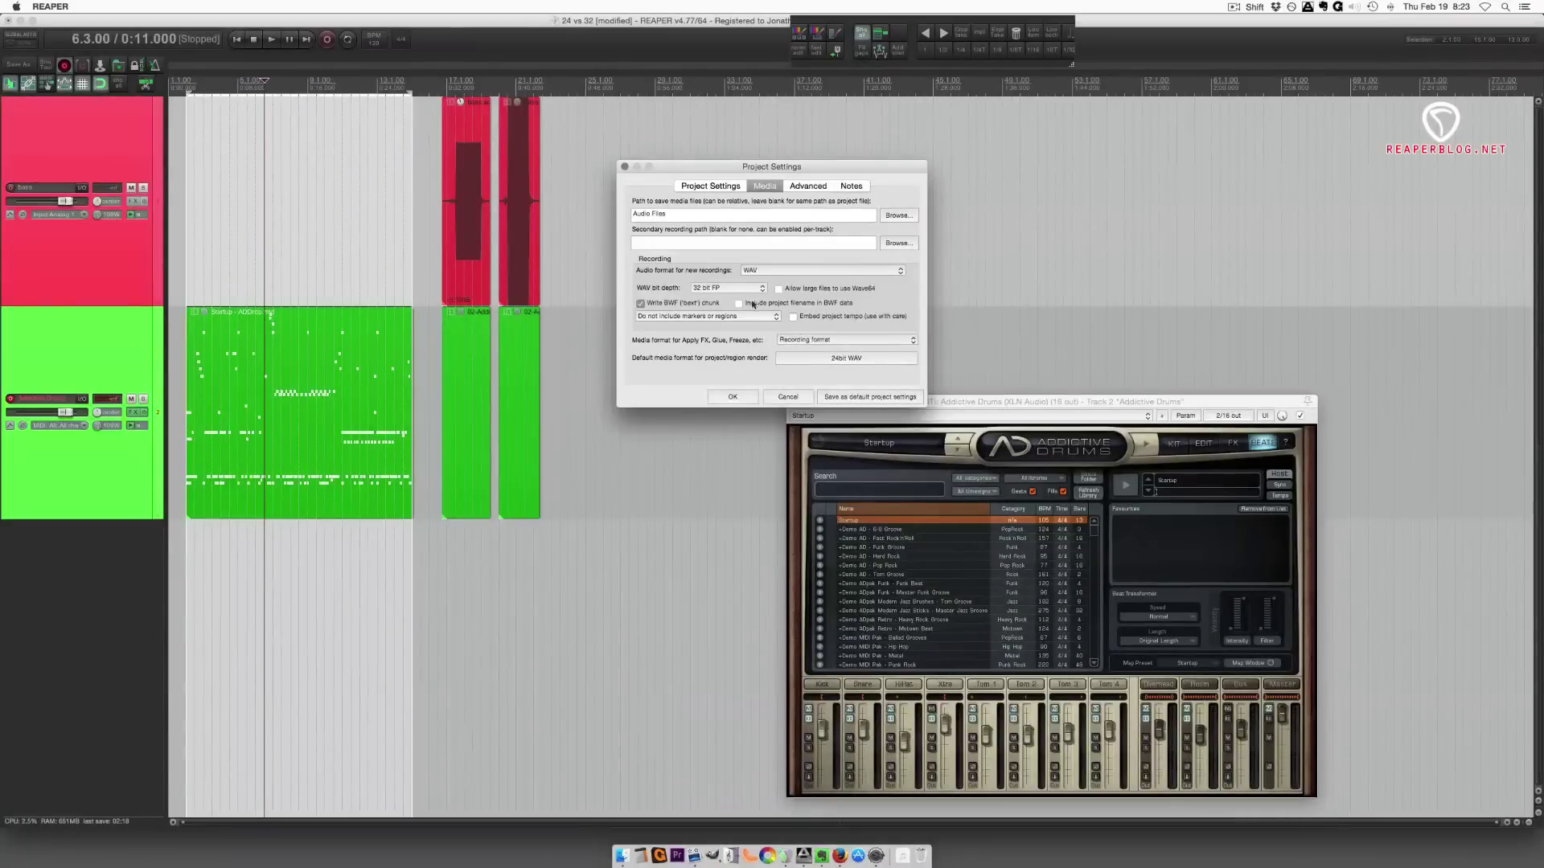
- Change the default render format to 32 bit FP WAV and close Project Settings
{"action": "left_click", "coordinate": [810, 360]}
{"action": "left_click", "coordinate": [768, 267]}
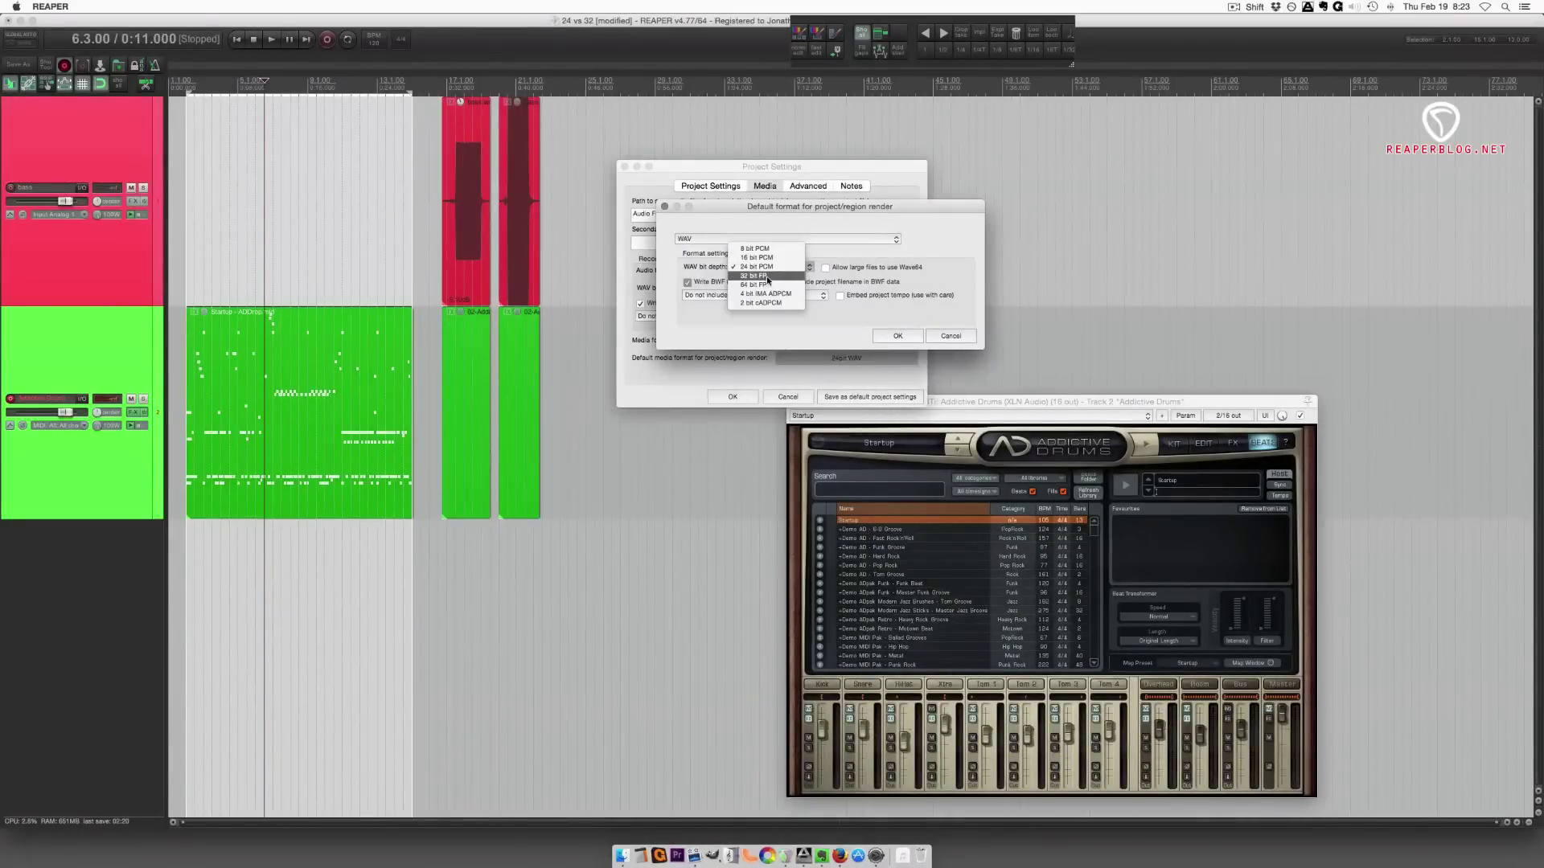
{"action": "left_click", "coordinate": [767, 276]}
{"action": "left_click", "coordinate": [897, 335]}
{"action": "left_click", "coordinate": [730, 396]}
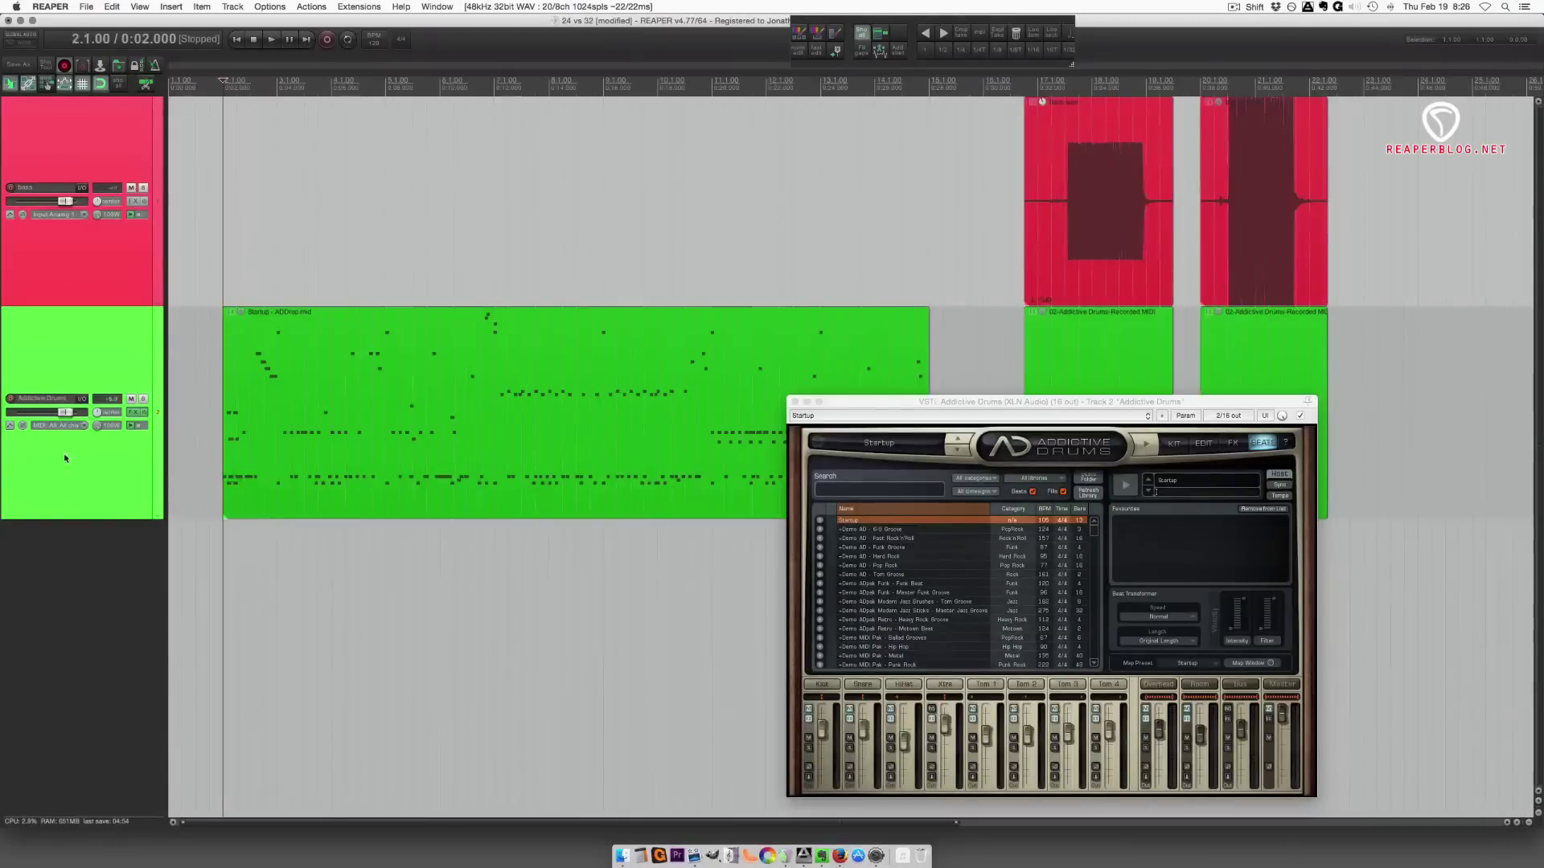
- Render the drums track to a stereo stem track, muting the original
{"action": "right_click", "coordinate": [66, 456]}
{"action": "mouse_move", "coordinate": [161, 550]}
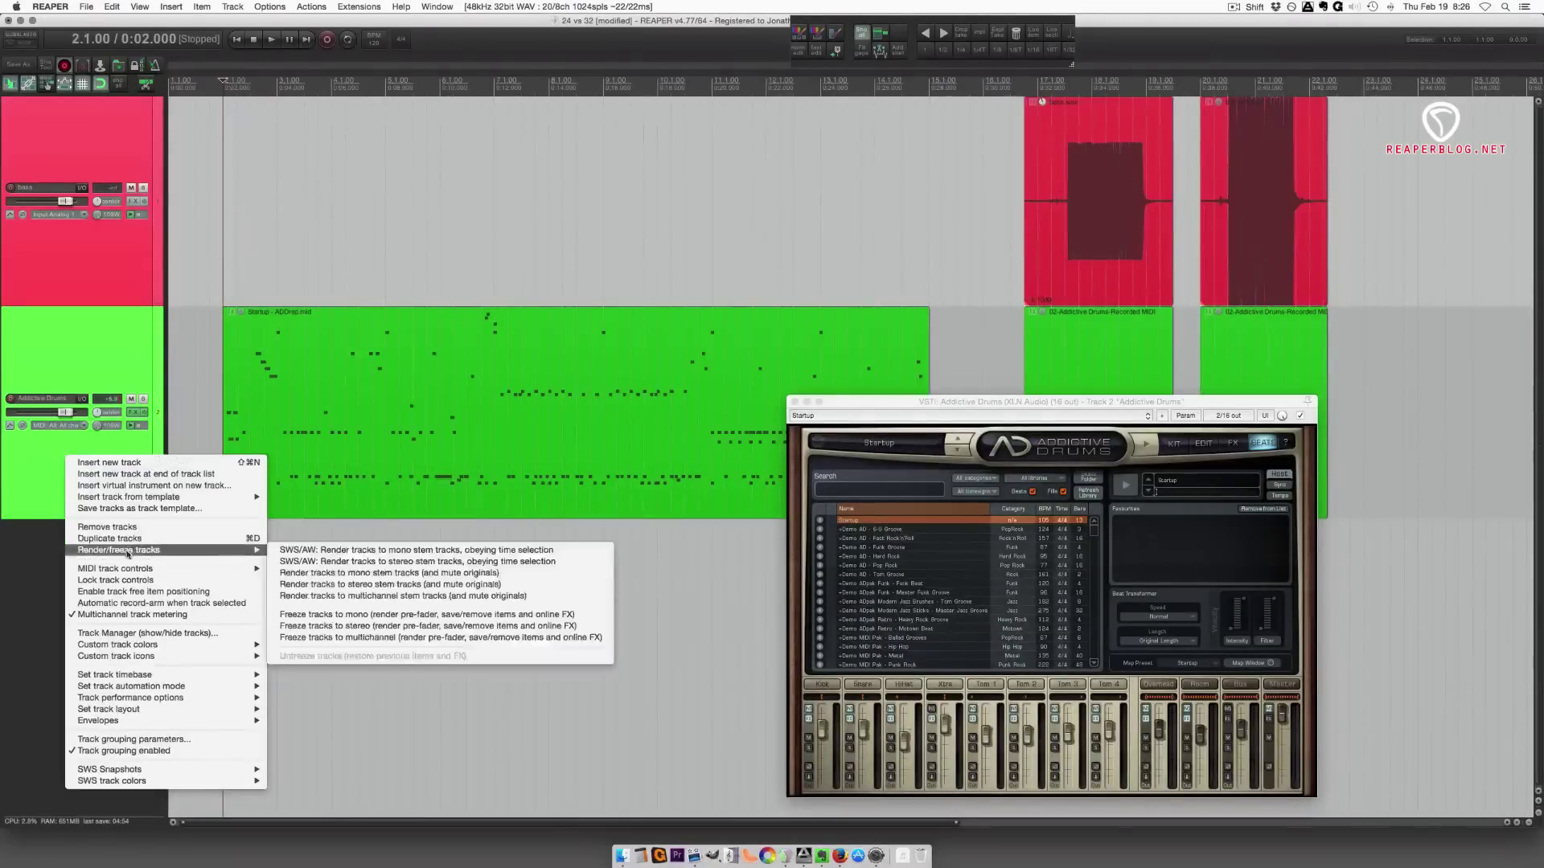
{"action": "left_click", "coordinate": [422, 585]}
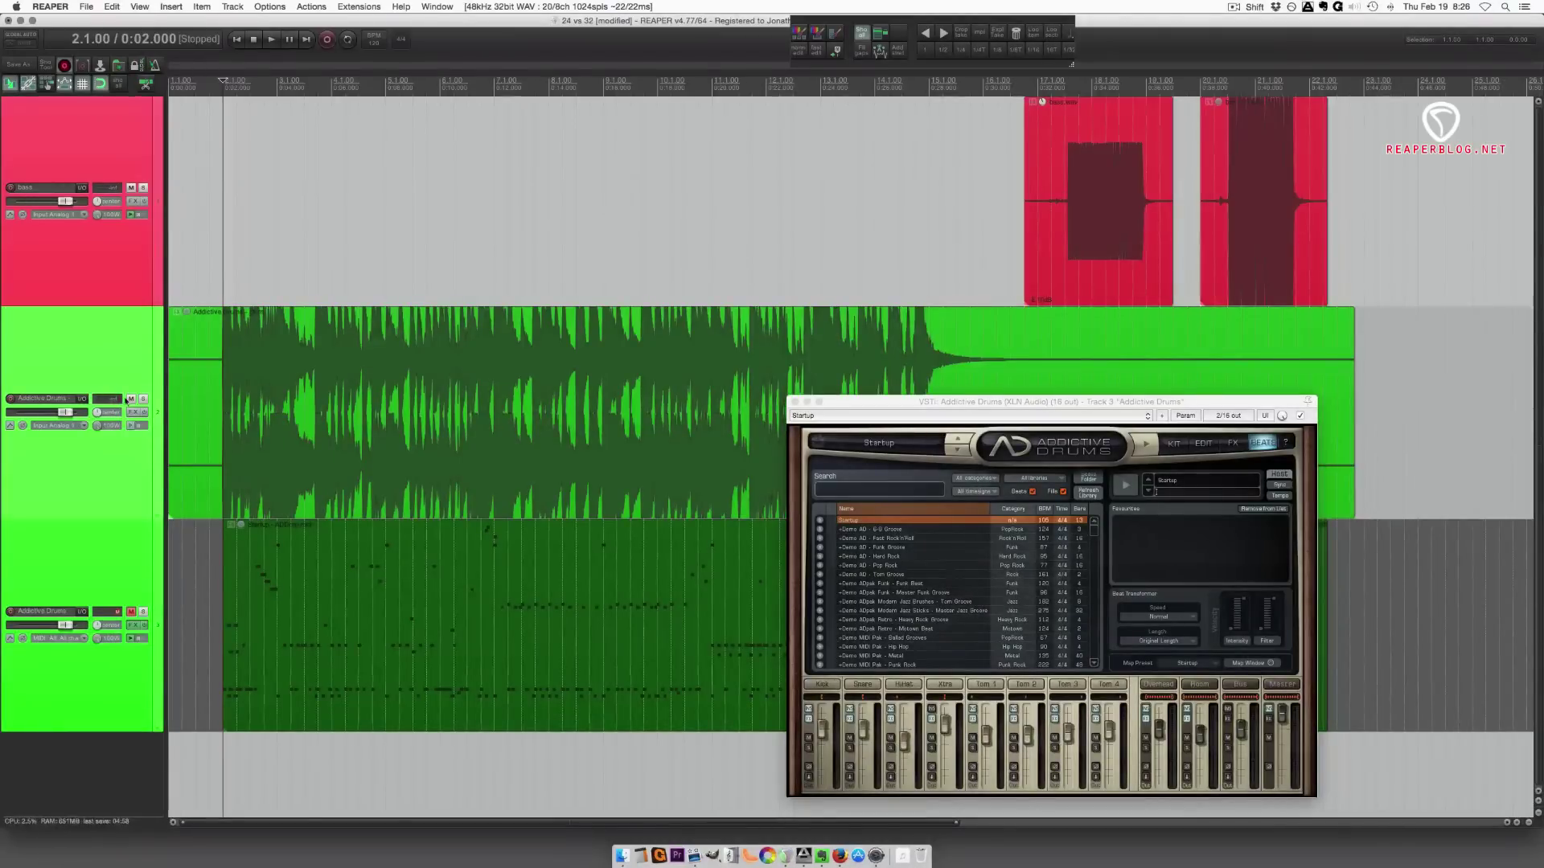
- Play the rendered stem briefly and reset the drums track's held peak reading
{"action": "left_click", "coordinate": [251, 402]}
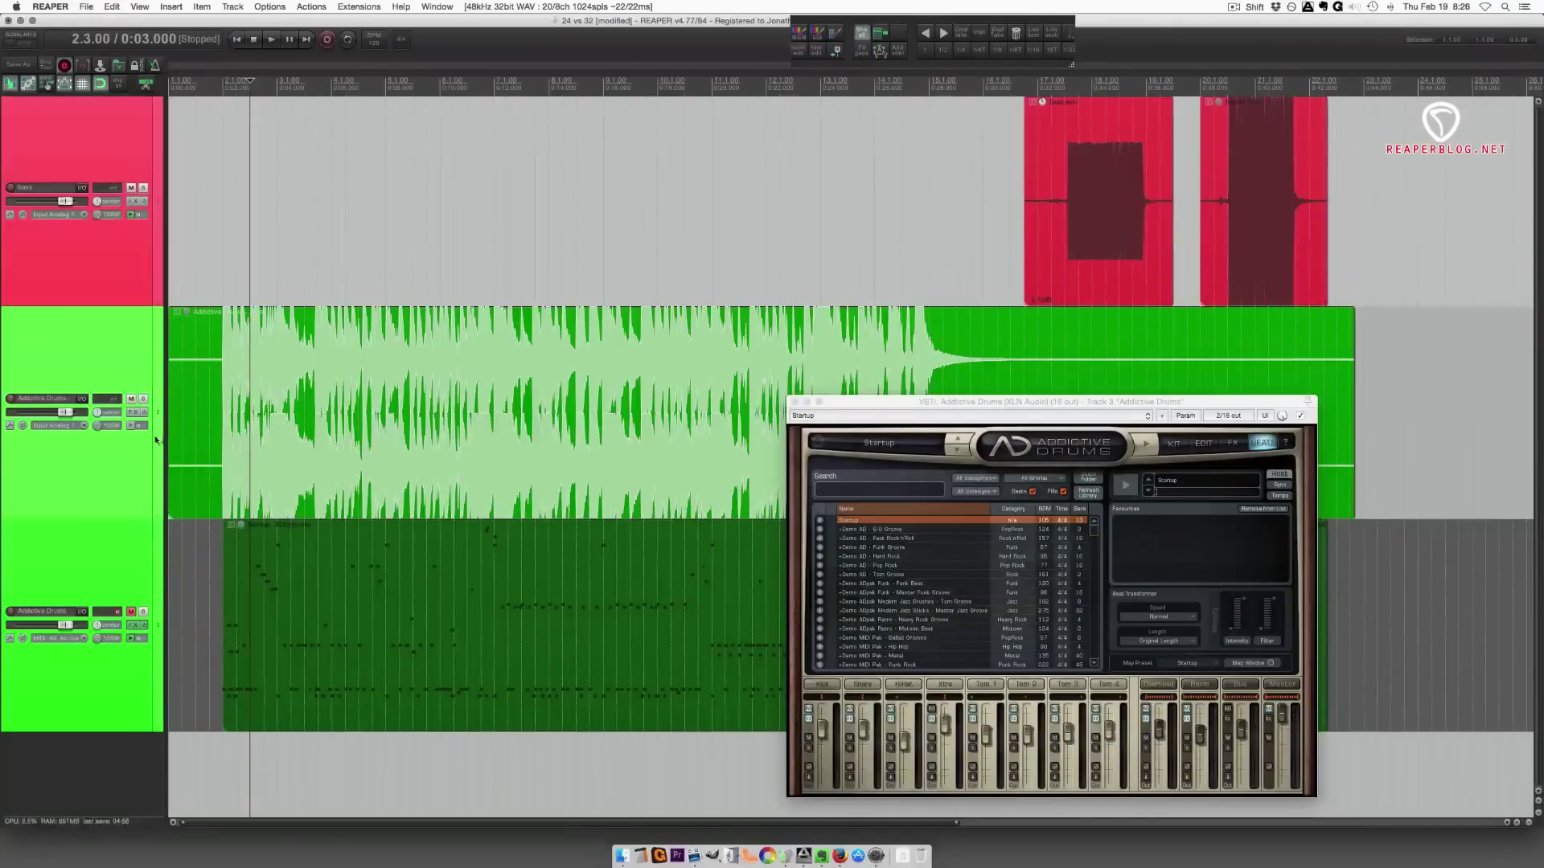
{"action": "key", "text": "space"}
{"action": "key", "text": "space"}
{"action": "left_click", "coordinate": [109, 402]}
- Lower the drum stem item's volume to -5.60 dB
{"action": "scroll", "coordinate": [233, 378], "scroll_direction": "up", "scroll_amount": 1}
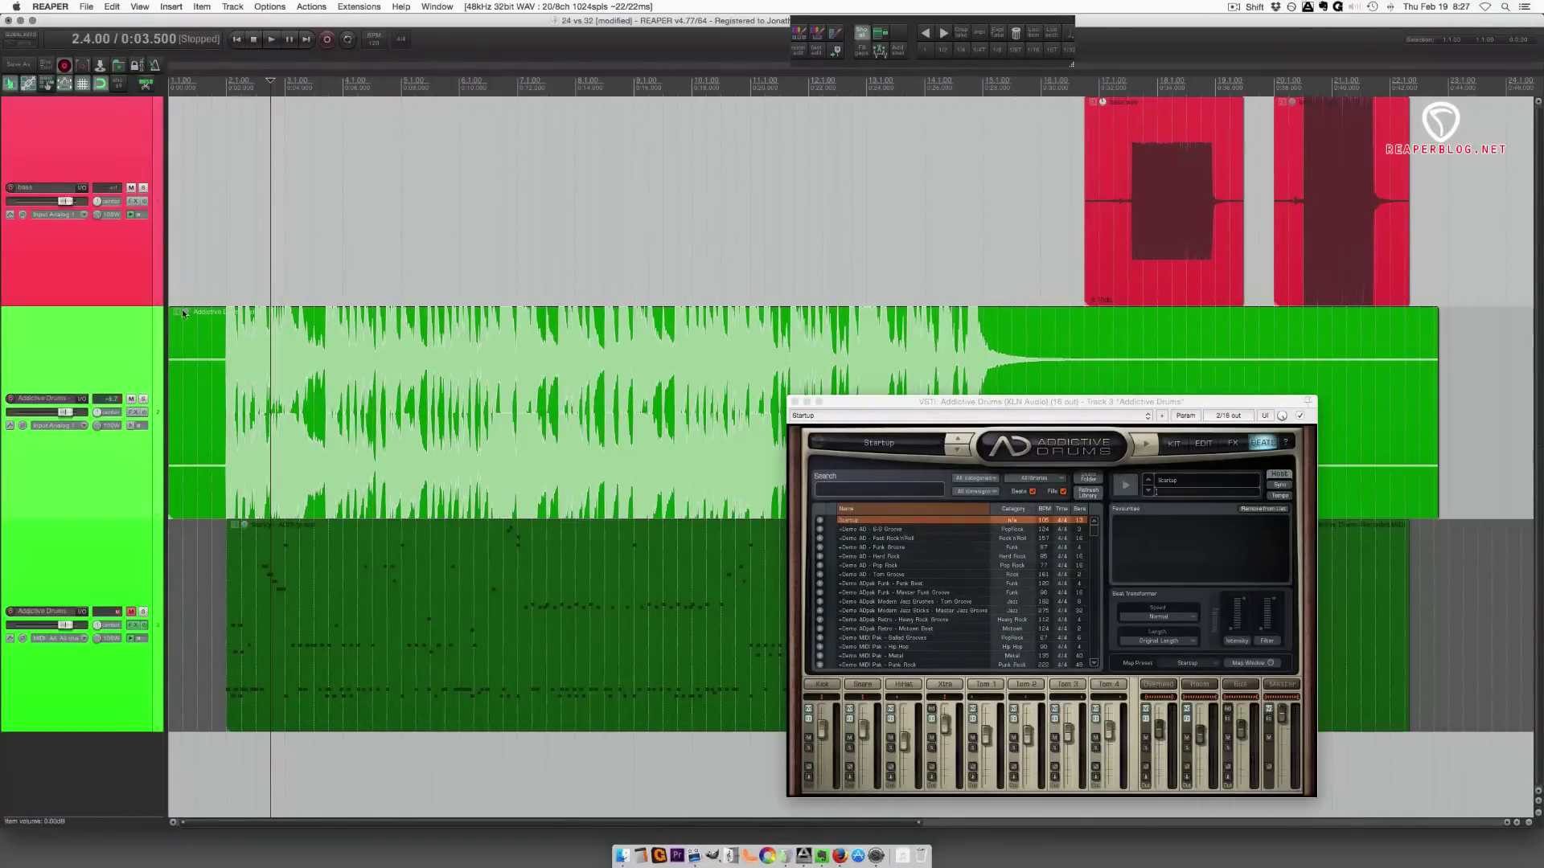
{"action": "left_click_drag", "start_coordinate": [184, 312], "coordinate": [185, 345]}
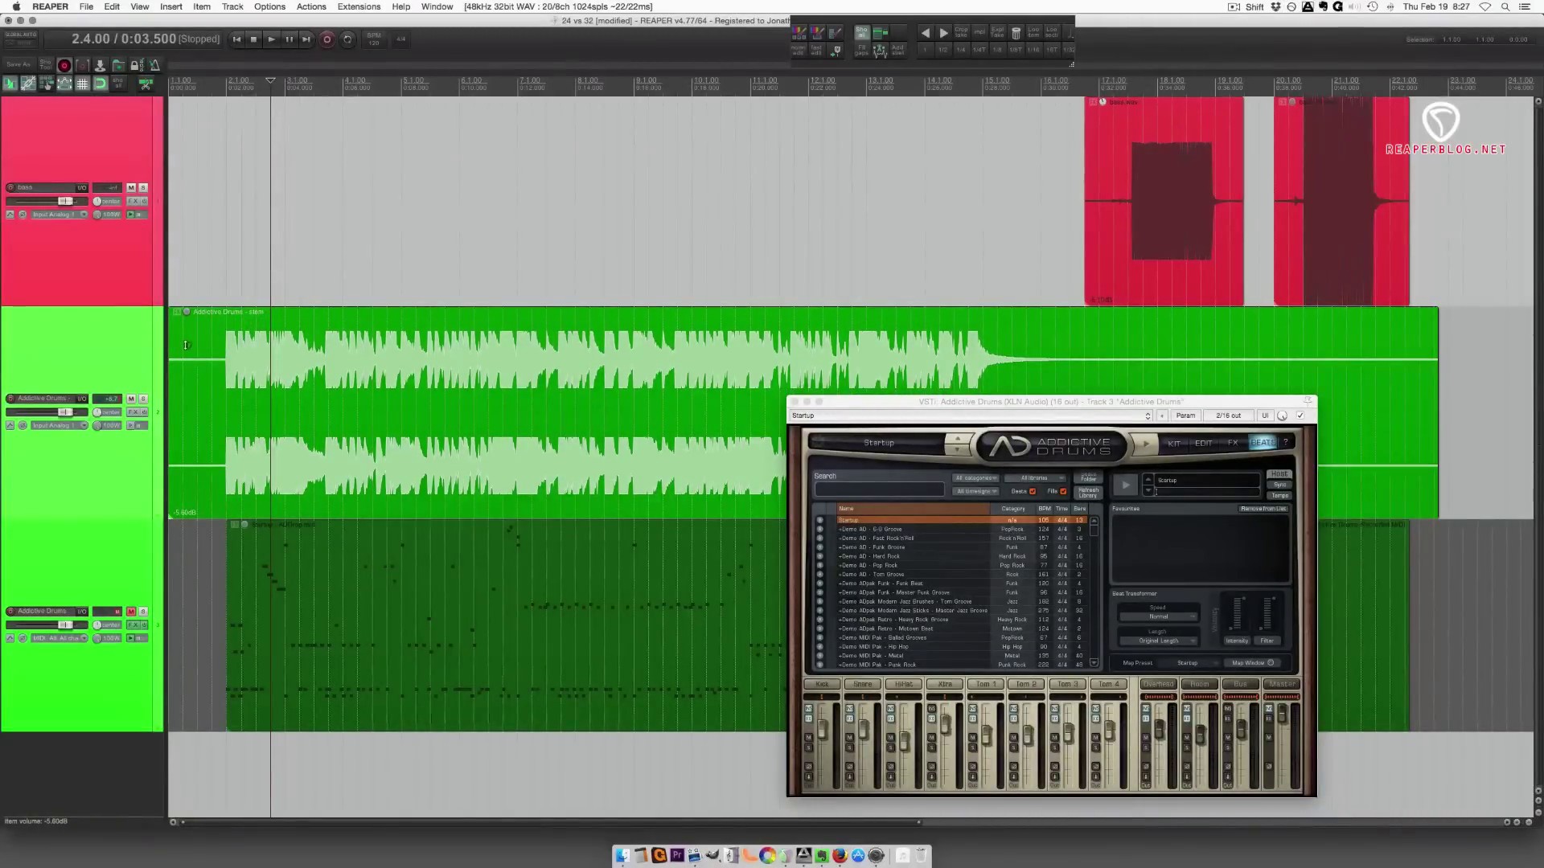
{"action": "left_click", "coordinate": [286, 426]}
- Play from 2.3.00 while raising the stem's item volume partway, then stop playback
{"action": "scroll", "coordinate": [307, 430], "scroll_direction": "up", "scroll_amount": 1}
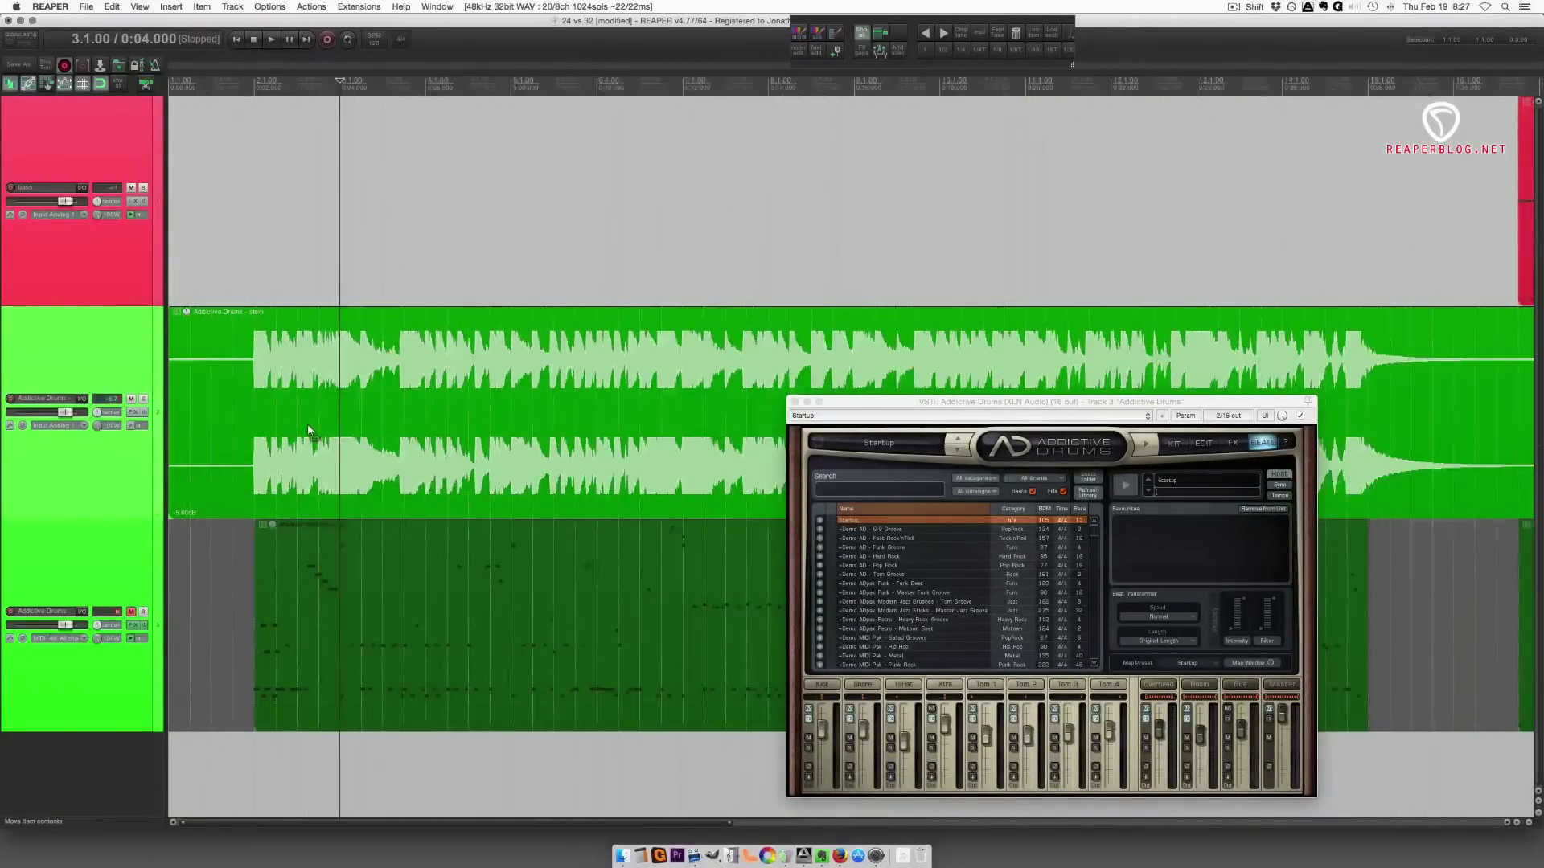
{"action": "scroll", "coordinate": [307, 423], "scroll_direction": "up", "scroll_amount": 5}
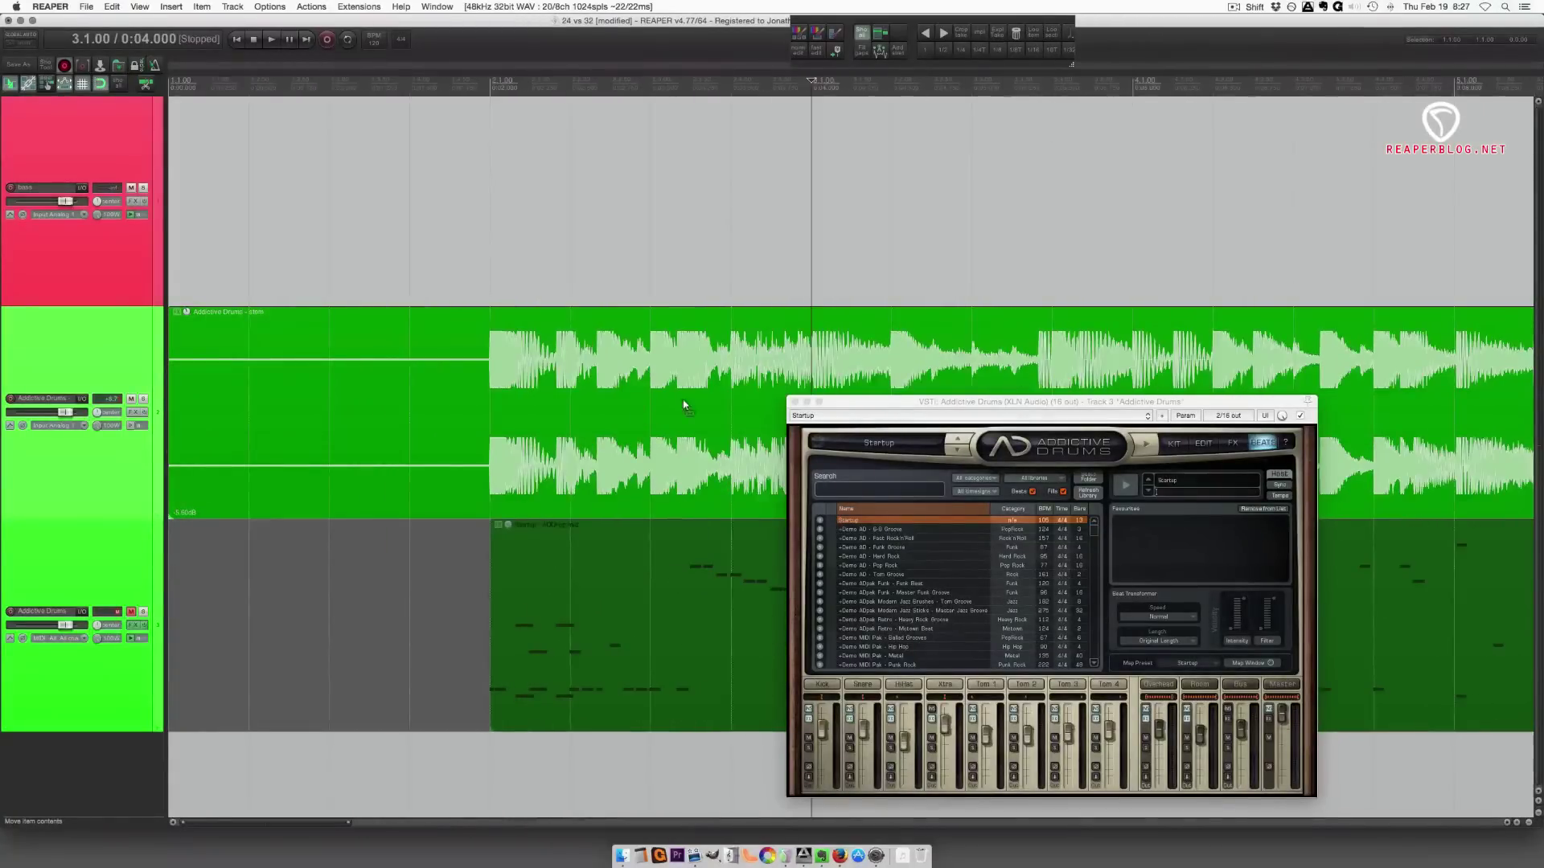
{"action": "scroll", "coordinate": [691, 404], "scroll_direction": "up", "scroll_amount": 2}
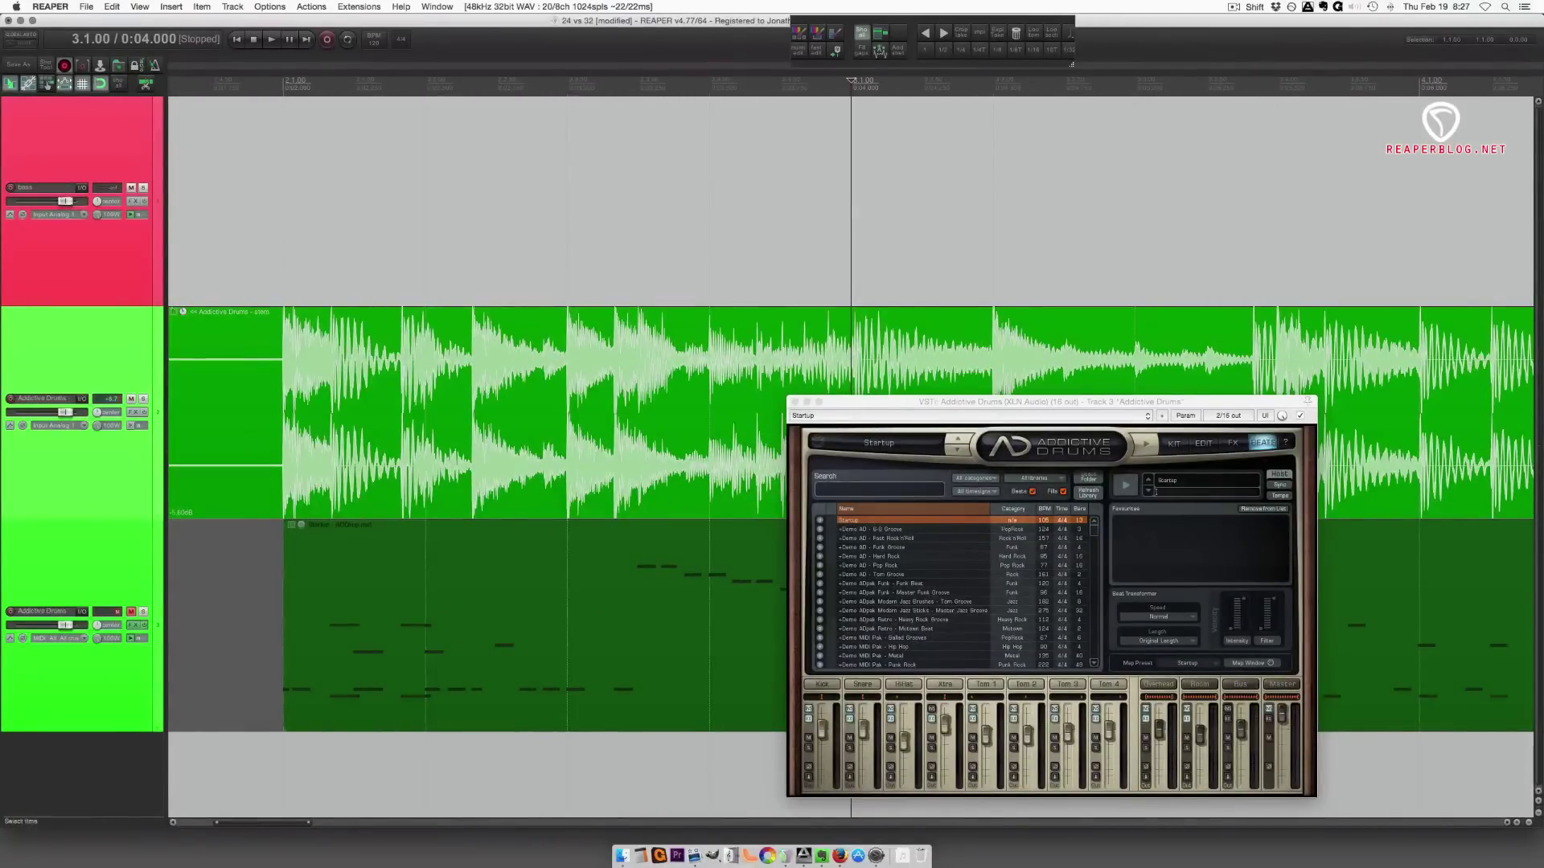
{"action": "scroll", "coordinate": [463, 347], "scroll_direction": "down", "scroll_amount": 5}
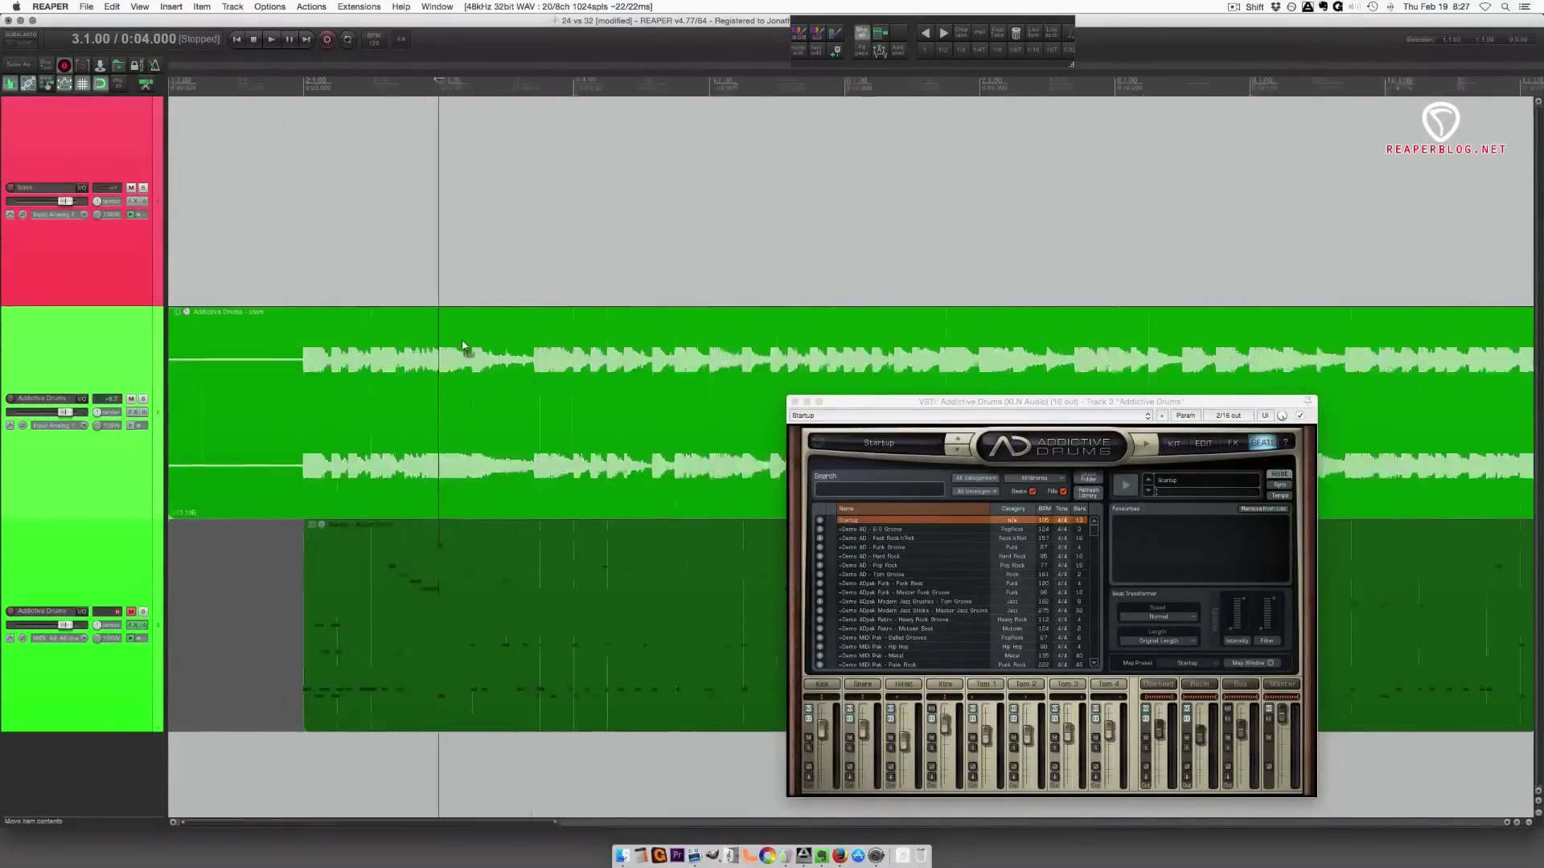
{"action": "scroll", "coordinate": [463, 346], "scroll_direction": "down", "scroll_amount": 1}
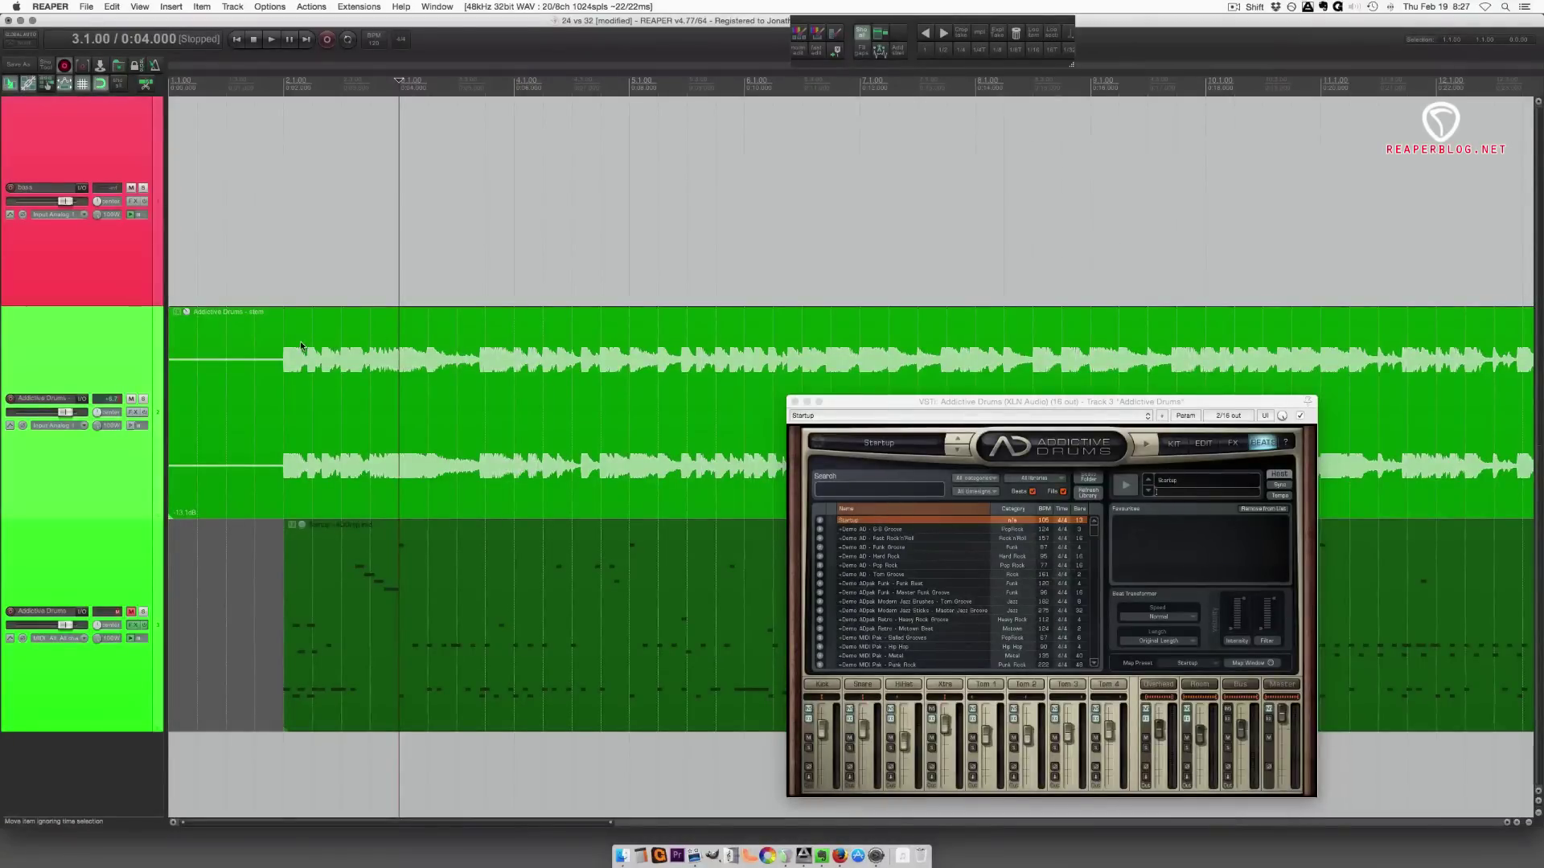
{"action": "left_click", "coordinate": [350, 402]}
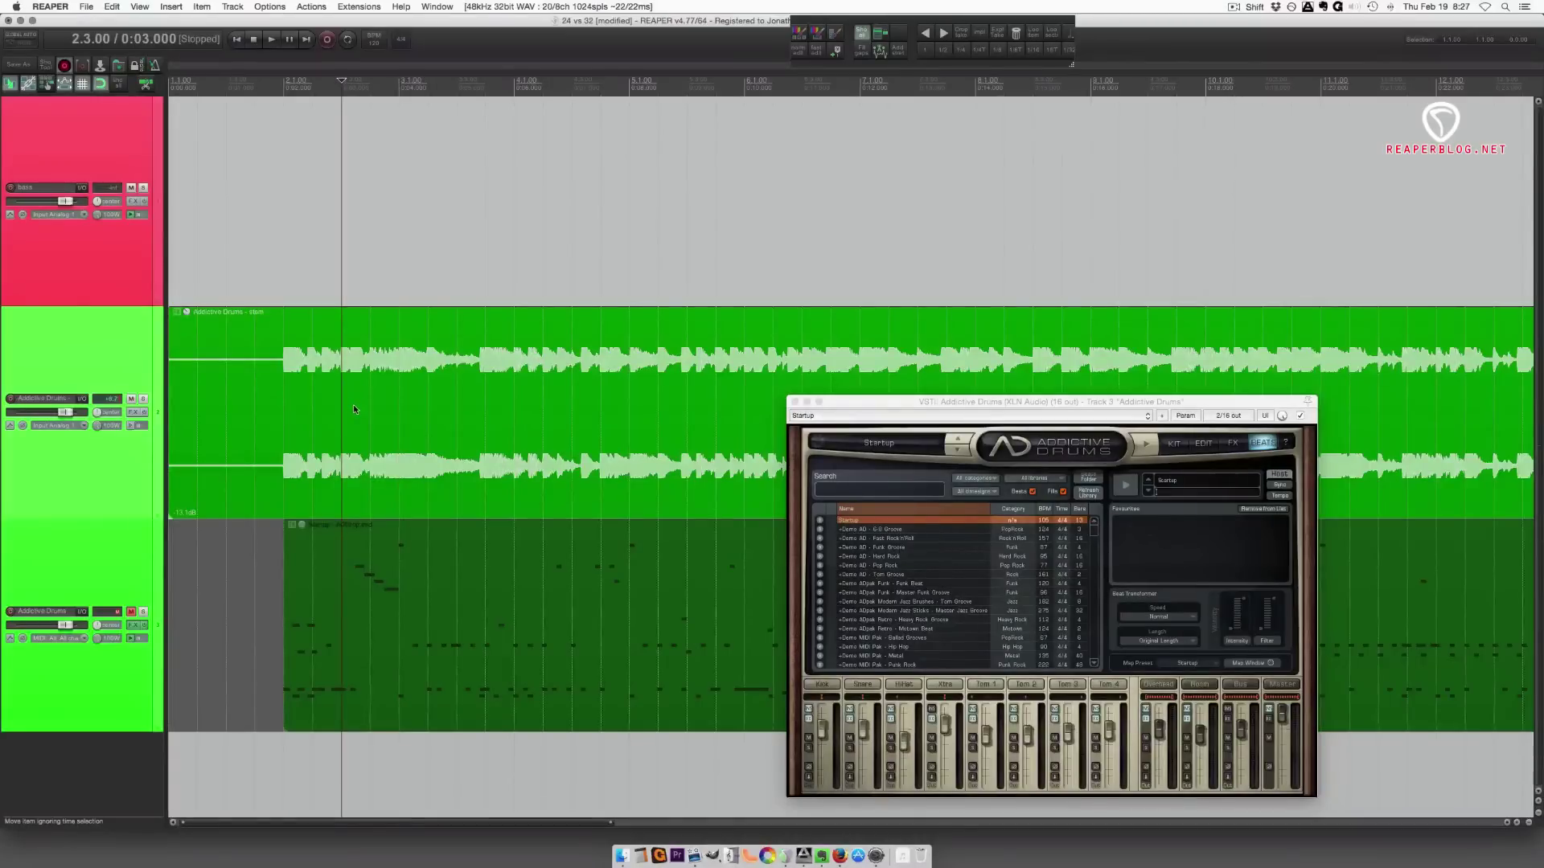
{"action": "key", "text": "space"}
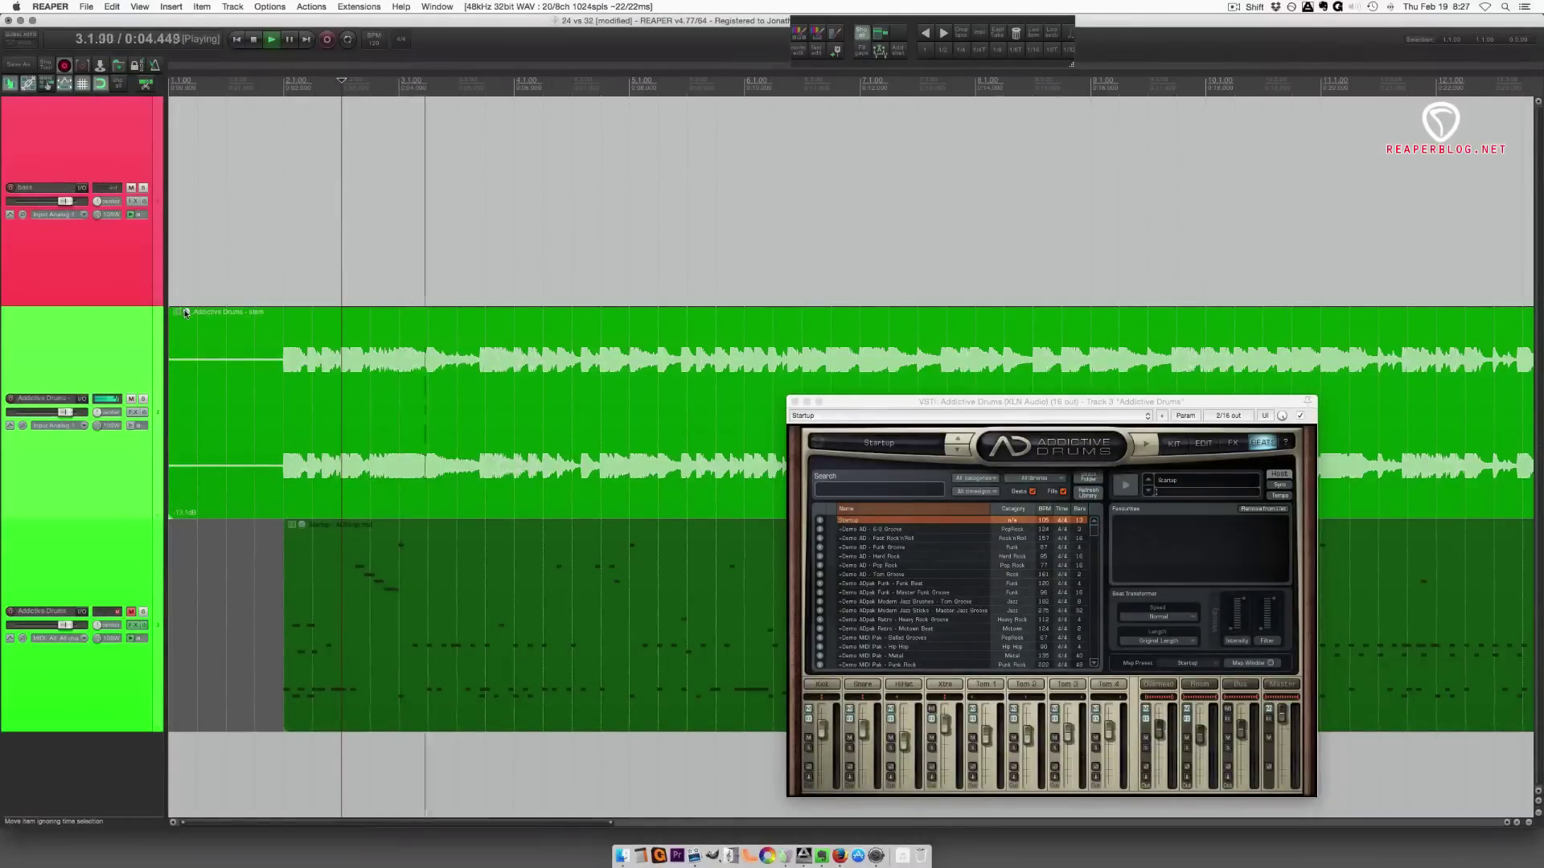
{"action": "left_click_drag", "start_coordinate": [186, 313], "coordinate": [187, 285]}
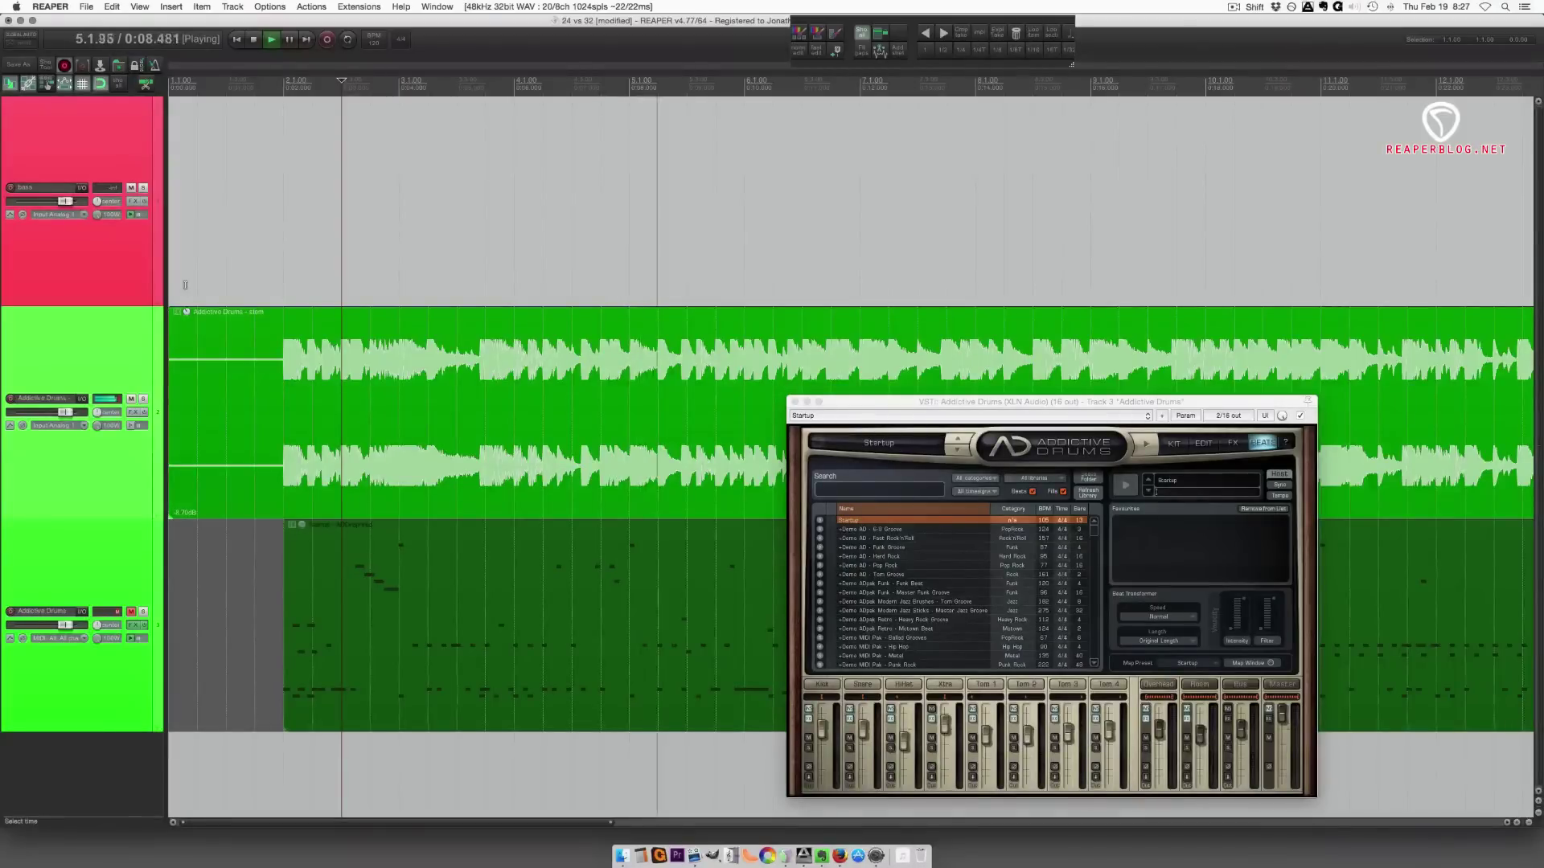
{"action": "key", "text": "space"}
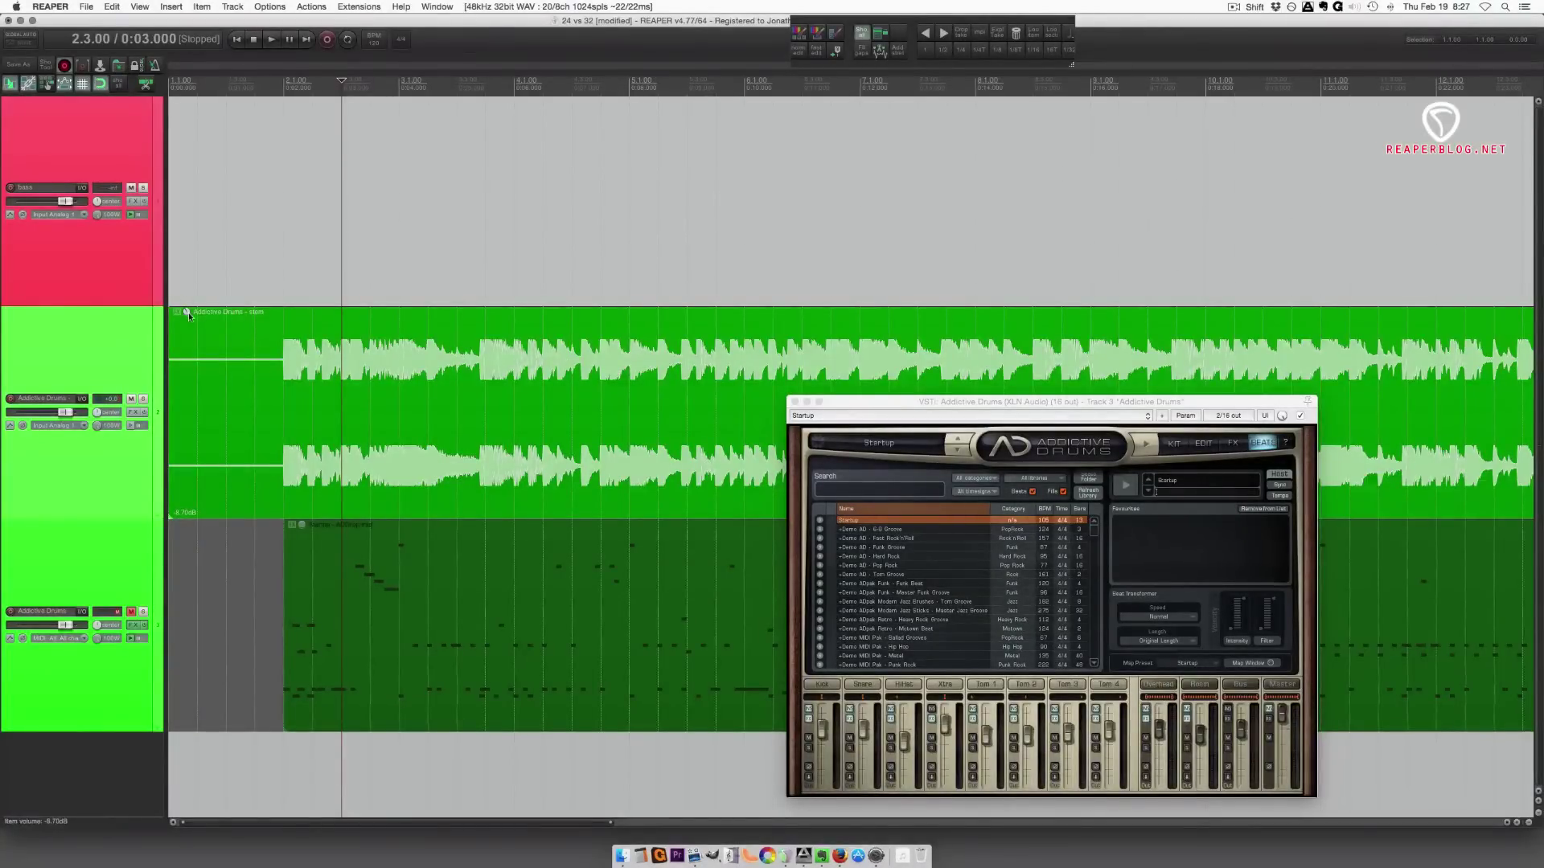
- Place the cursor at 2.4.00, then raise the Bass-01 item's volume to 0.00 dB
{"action": "left_click", "coordinate": [374, 408]}
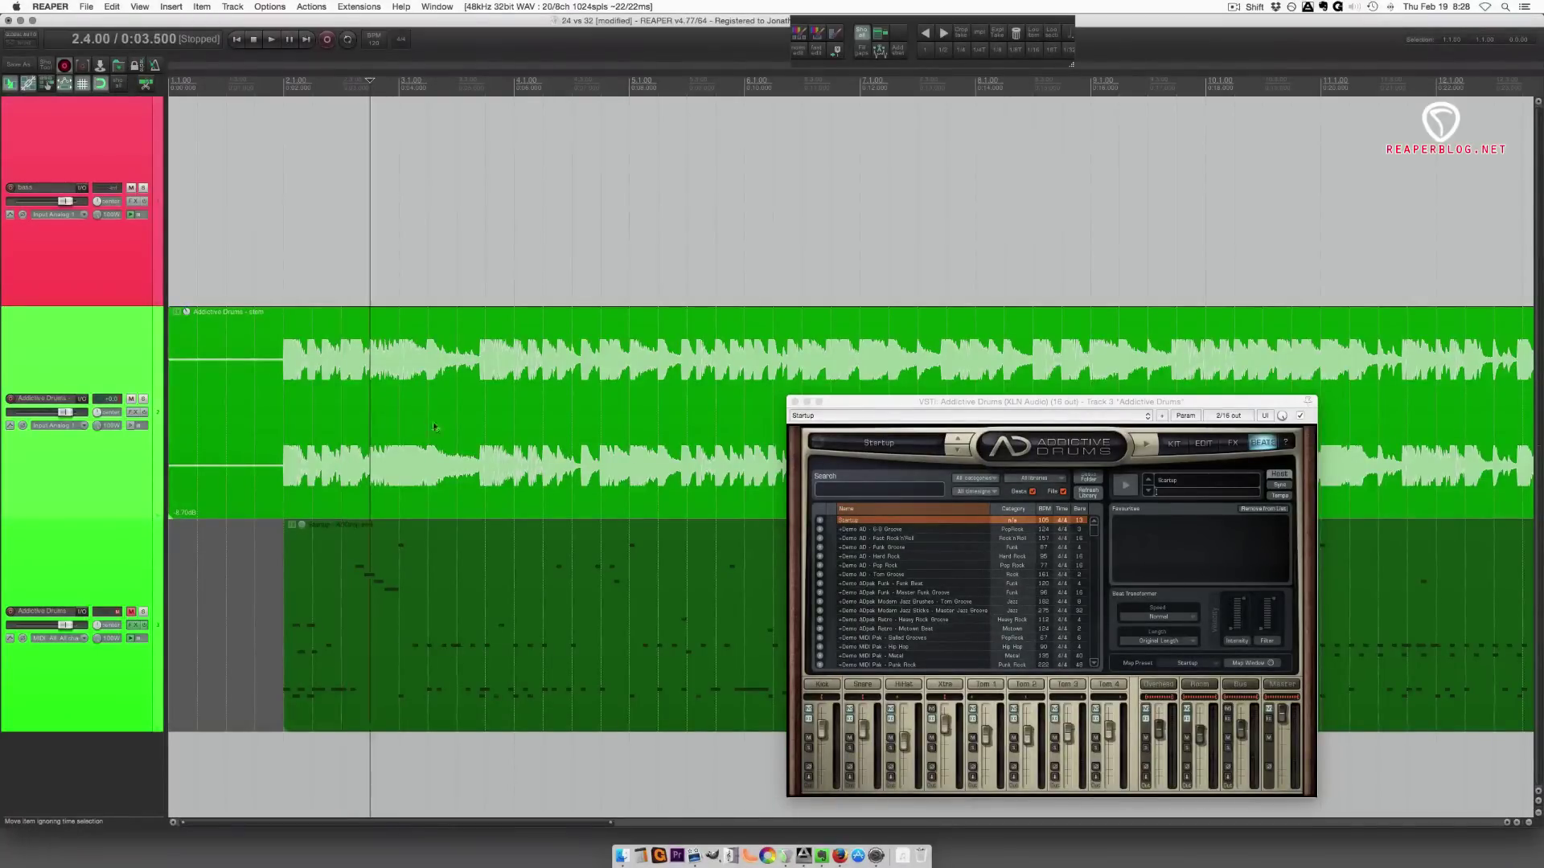
{"action": "scroll", "coordinate": [491, 434], "scroll_direction": "up", "scroll_amount": 5}
{"action": "scroll", "coordinate": [490, 434], "scroll_direction": "down", "scroll_amount": 5}
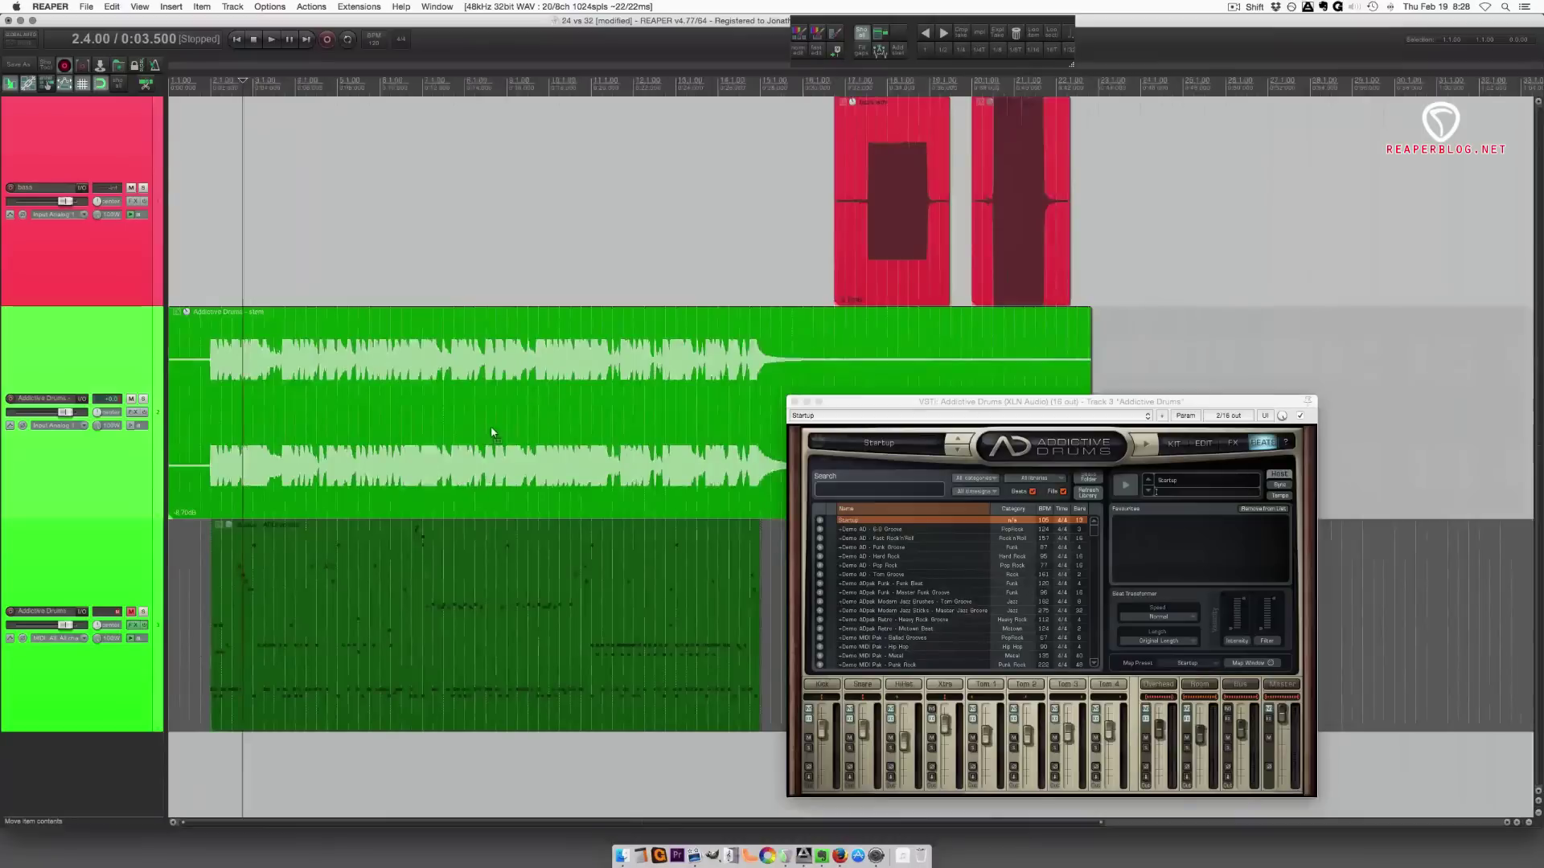
{"action": "left_click", "coordinate": [1025, 291]}
{"action": "scroll", "coordinate": [1026, 291], "scroll_direction": "up", "scroll_amount": 8}
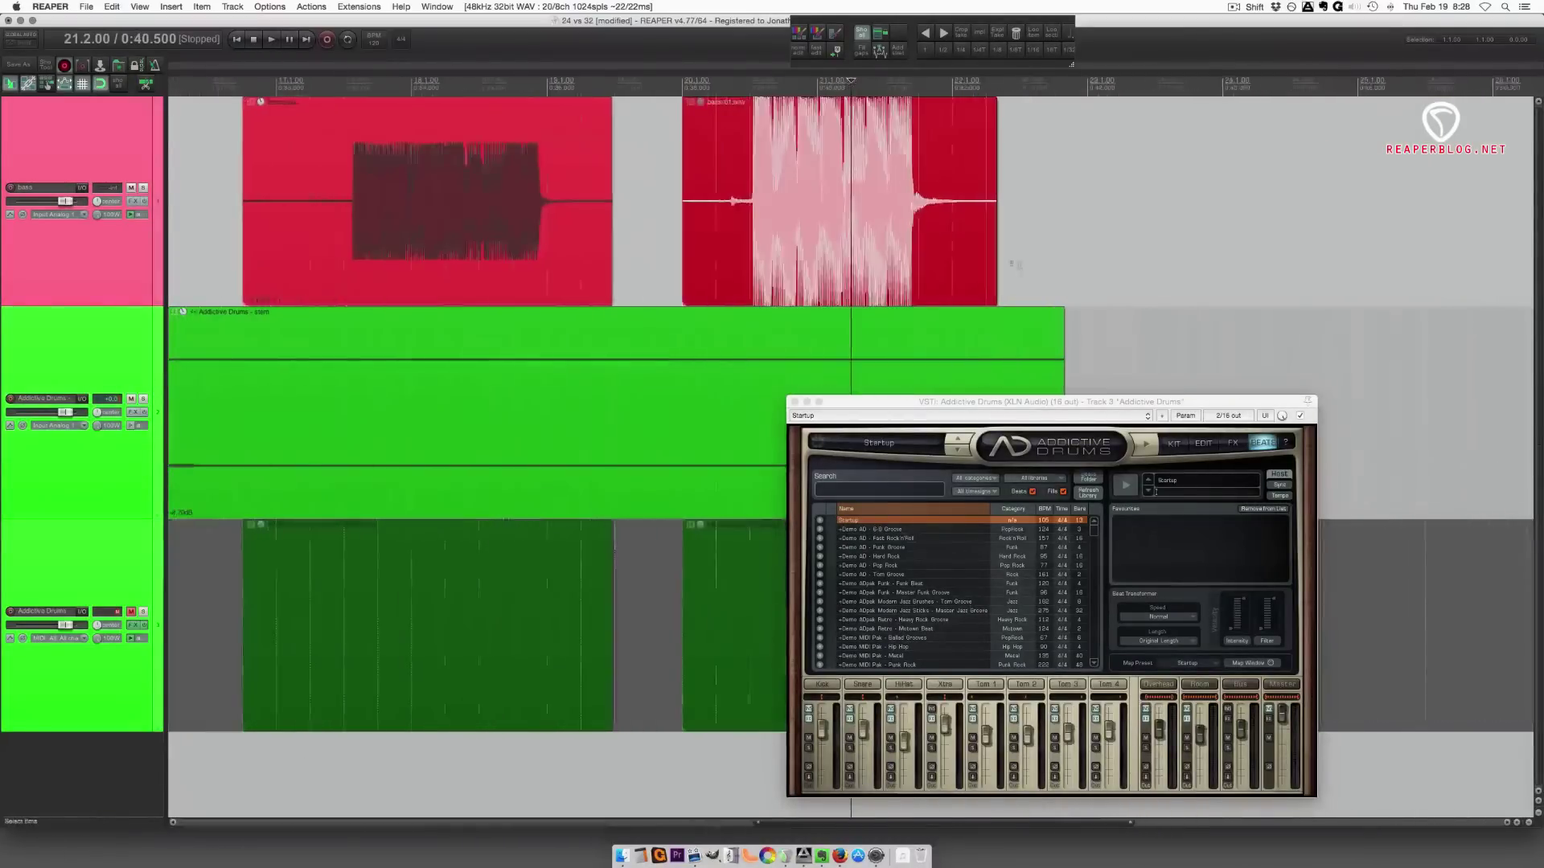
{"action": "scroll", "coordinate": [895, 237], "scroll_direction": "down", "scroll_amount": 3}
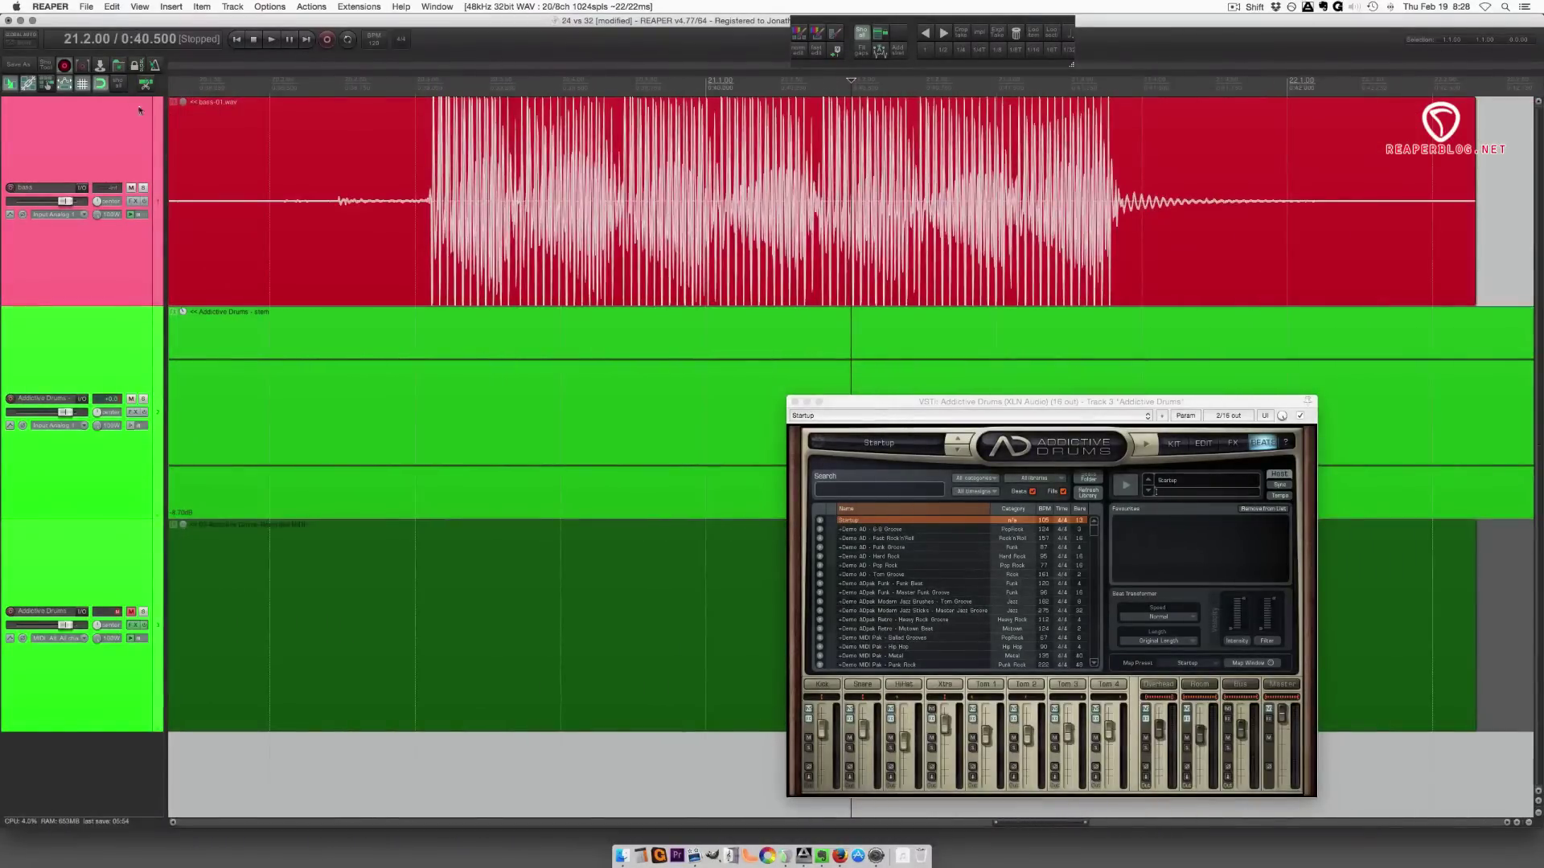
{"action": "scroll", "coordinate": [713, 202], "scroll_direction": "up", "scroll_amount": 3}
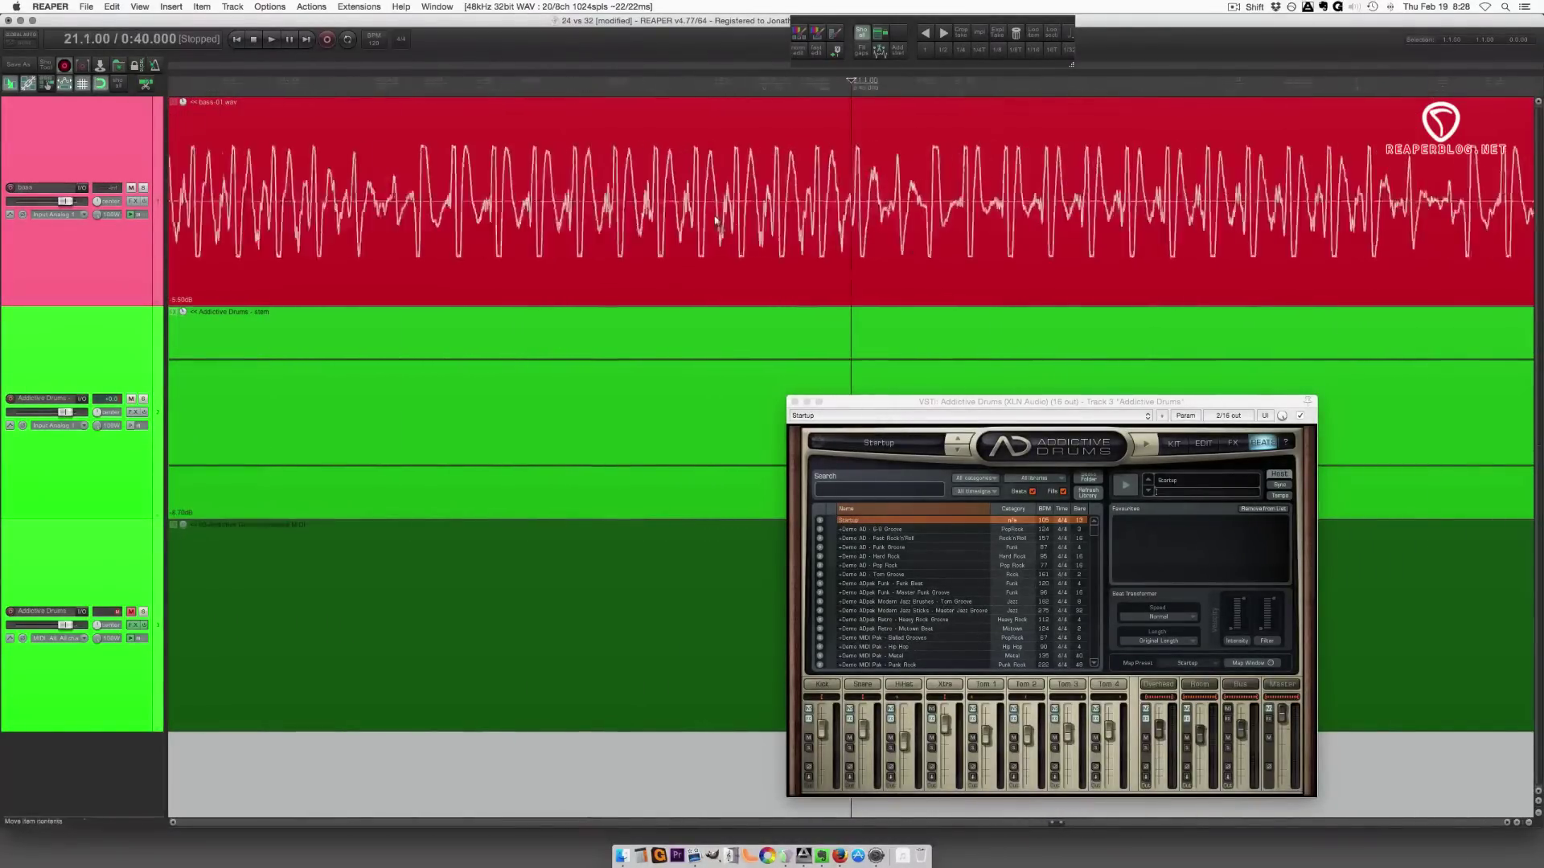
{"action": "scroll", "coordinate": [692, 177], "scroll_direction": "down", "scroll_amount": 6}
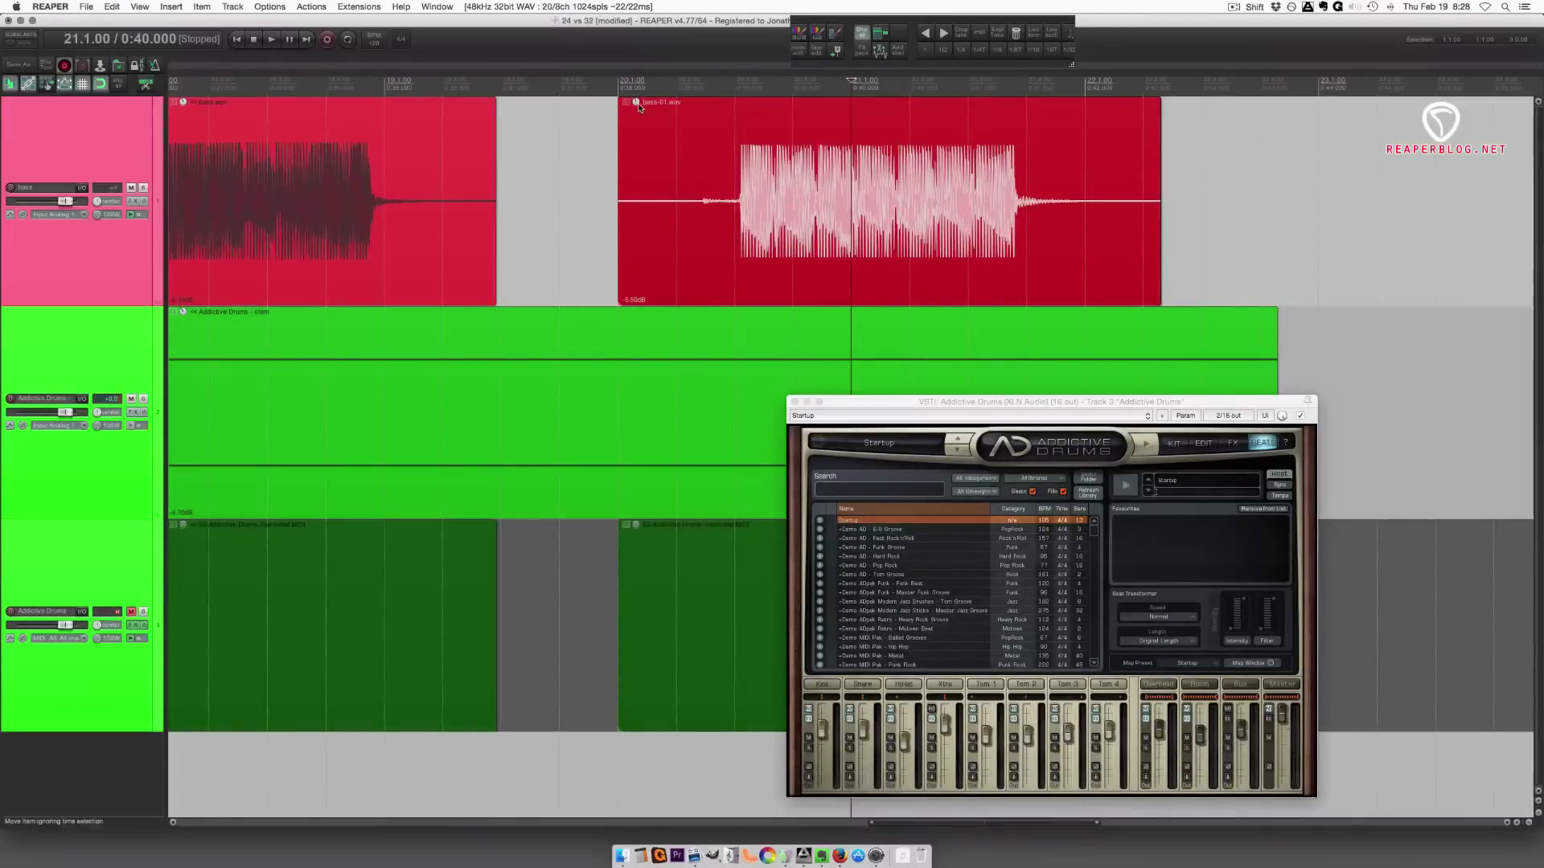
{"action": "left_click_drag", "start_coordinate": [638, 117], "coordinate": [638, 103]}
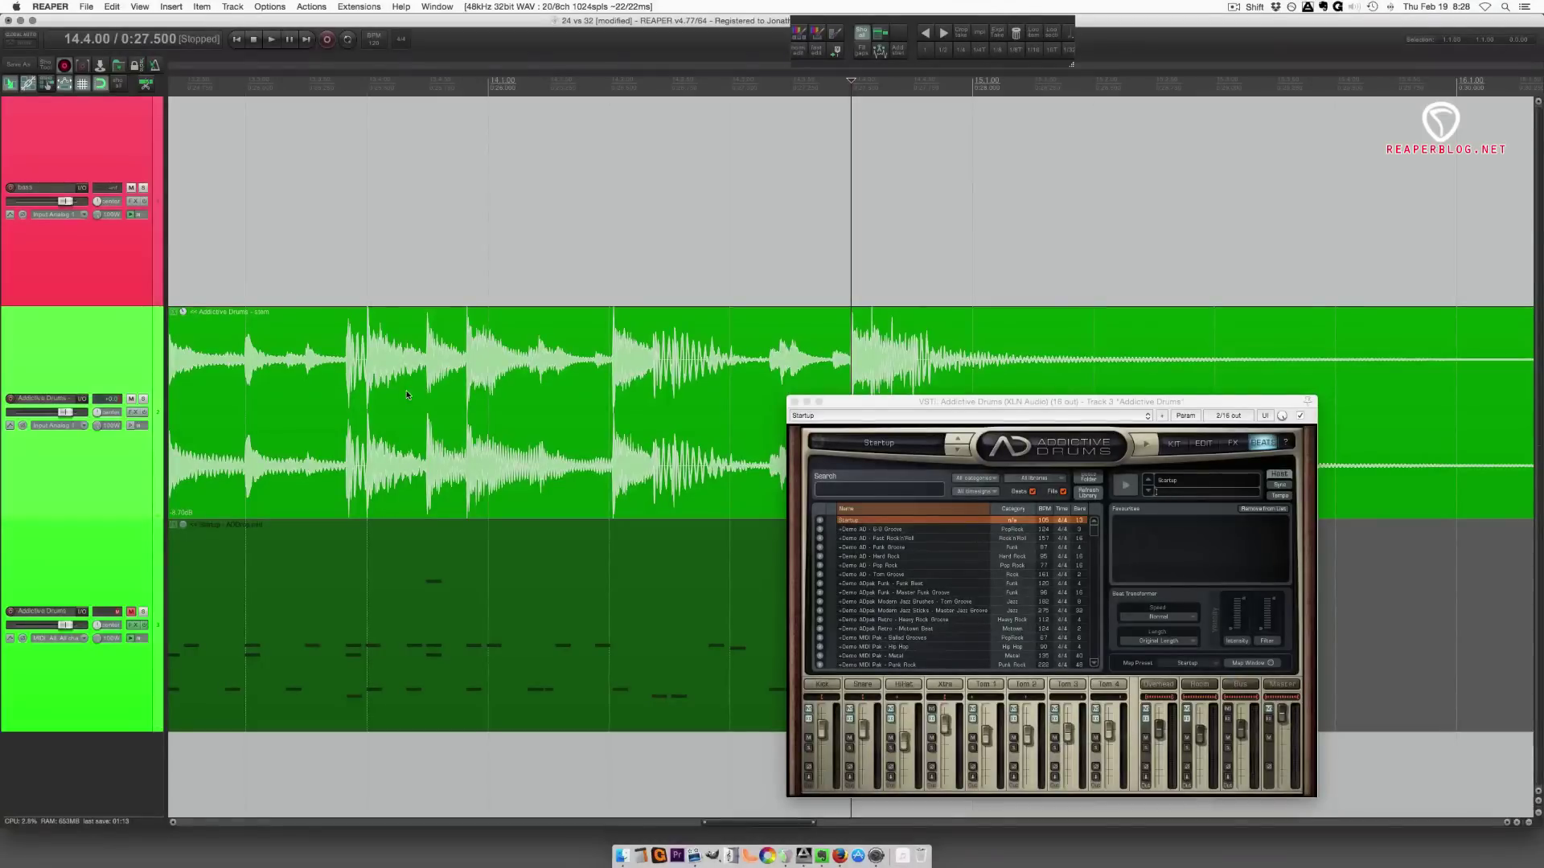
- Pull the Addictive Drums Master fader down to -8.40 dB
{"action": "left_click", "coordinate": [1282, 732]}
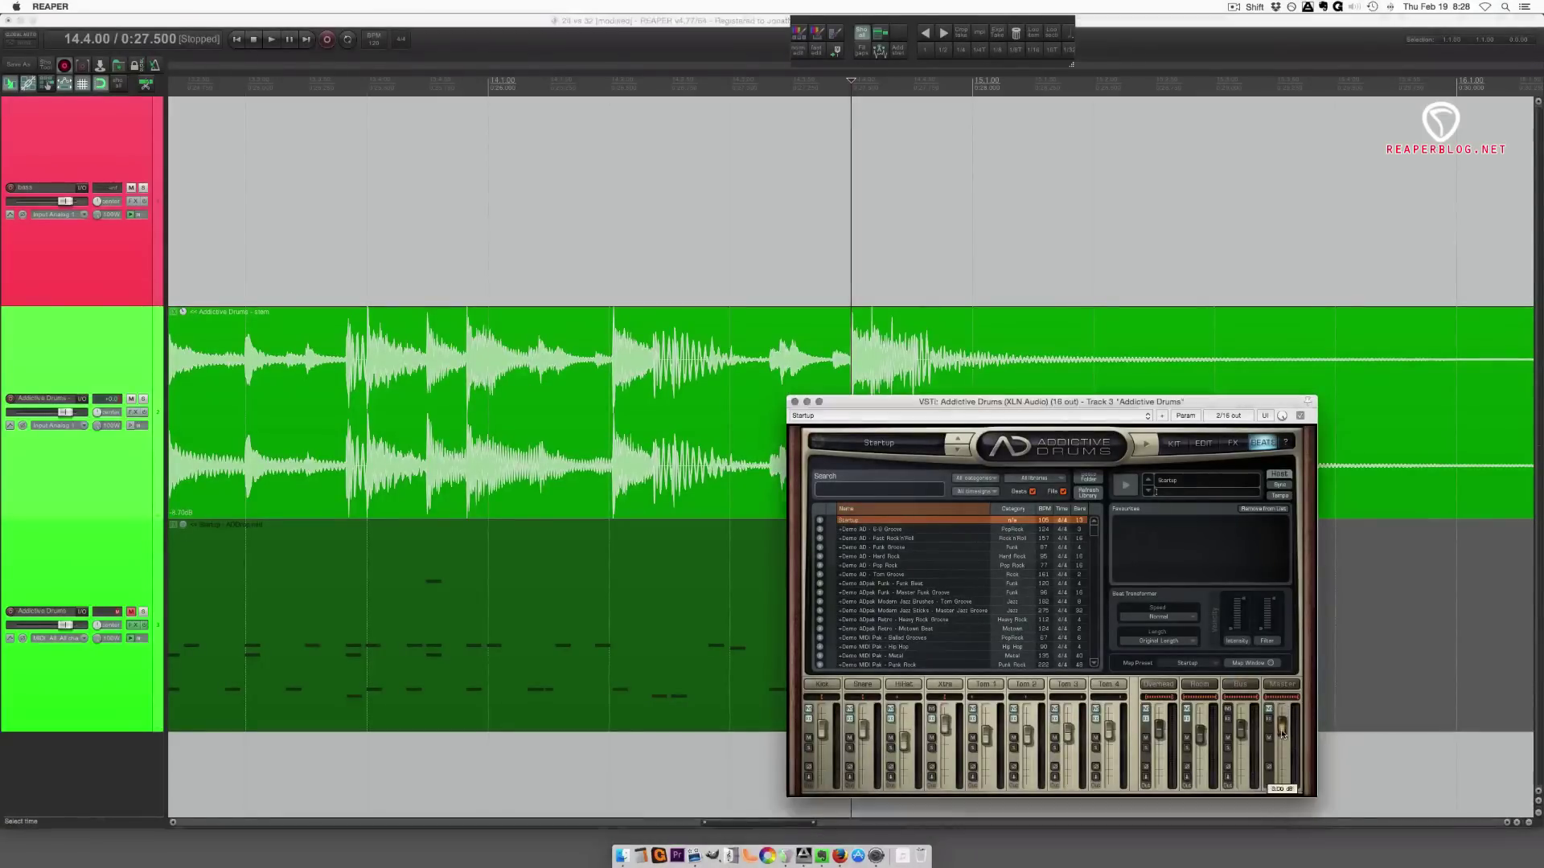
{"action": "left_click_drag", "start_coordinate": [1282, 732], "coordinate": [1284, 758]}
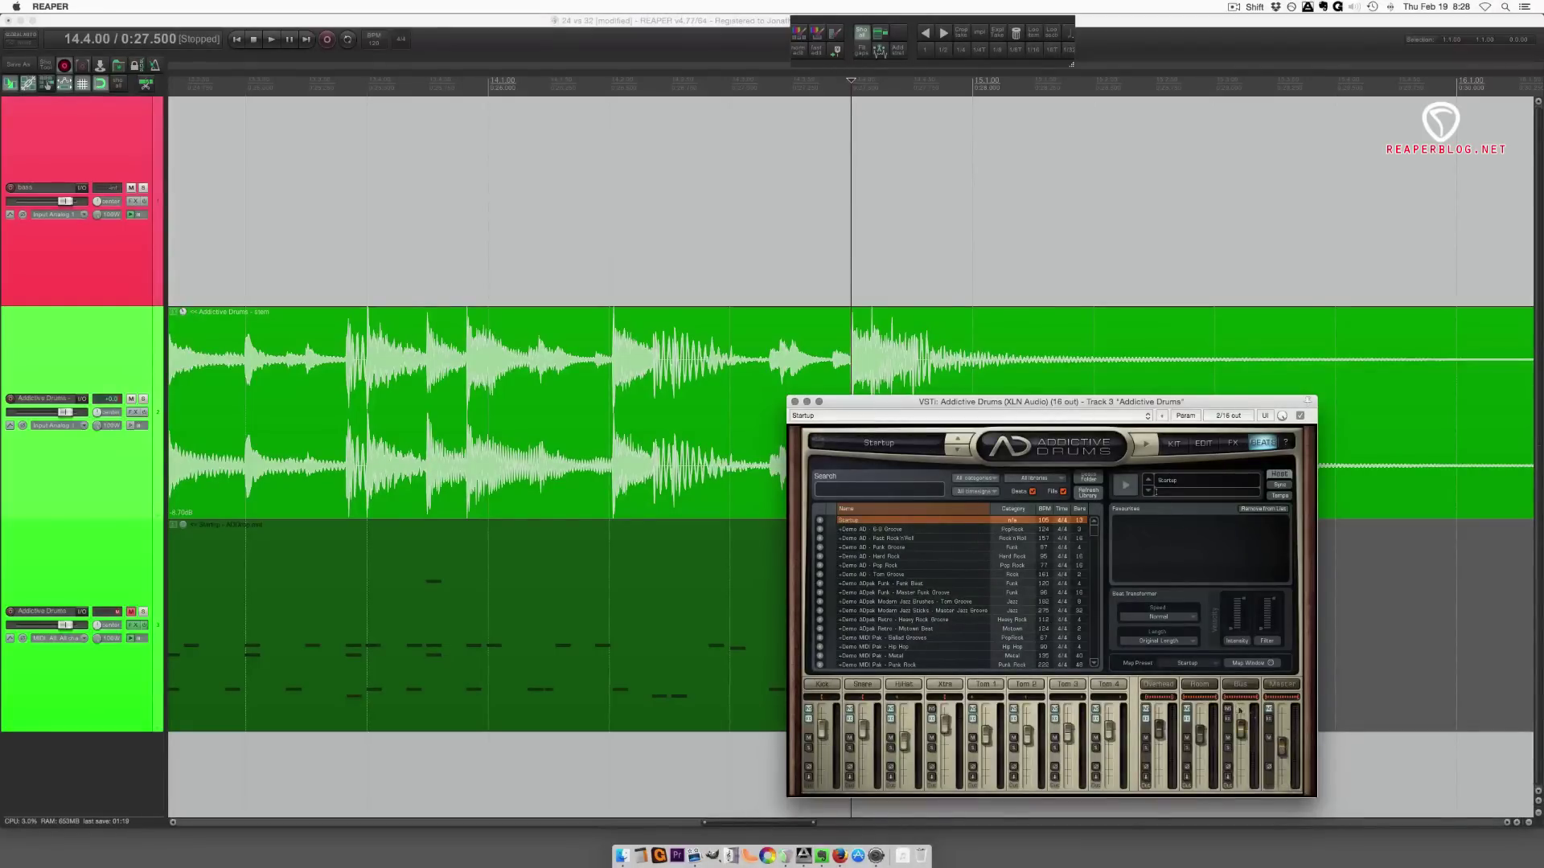